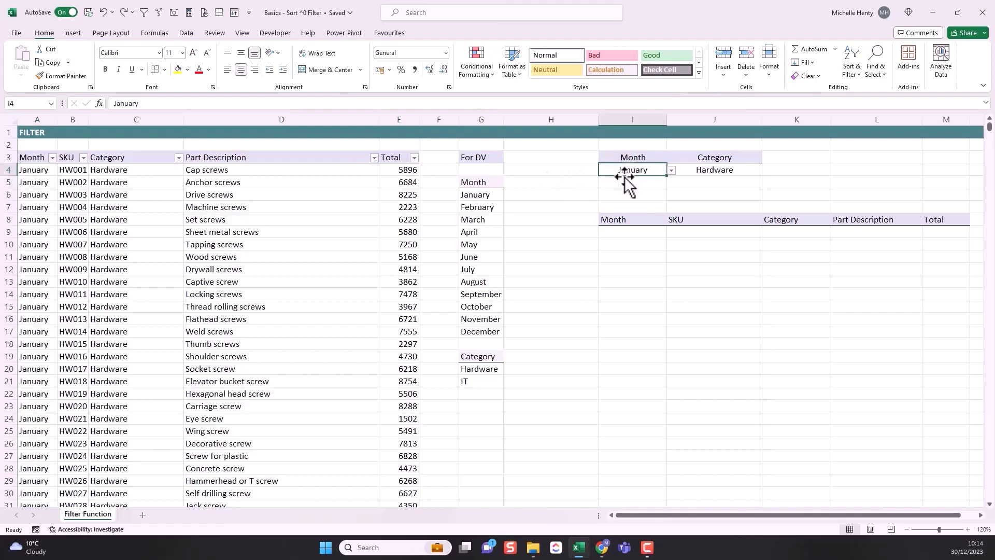
# Examine the drop-downs in the Month and Category criteria cells and their source lists in G6:G17 and G20:G21
pyautogui.click(671, 171)
pyautogui.click(671, 174)
pyautogui.click(720, 176)
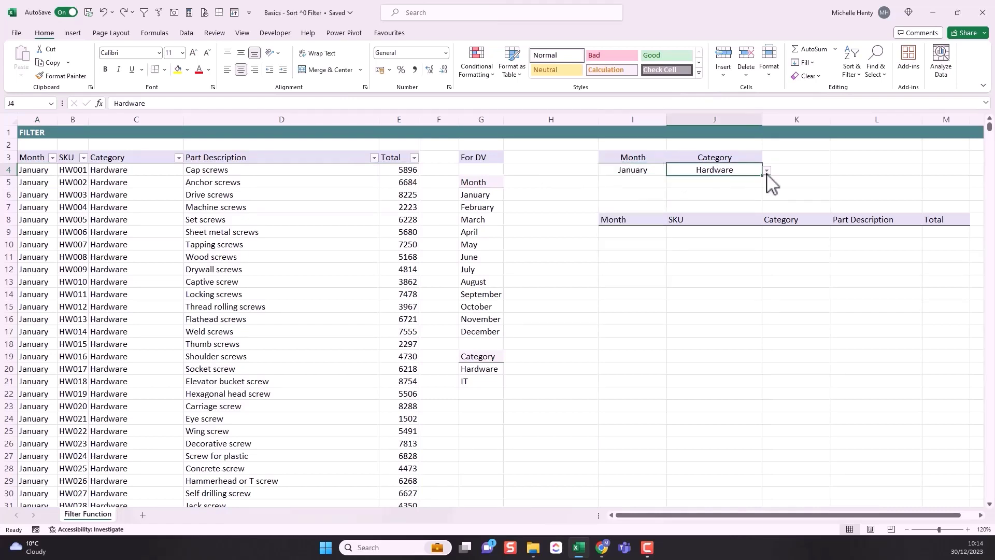
pyautogui.click(767, 171)
pyautogui.click(767, 171)
pyautogui.moveTo(466, 195); pyautogui.dragTo(470, 331)
pyautogui.moveTo(470, 372); pyautogui.dragTo(470, 380)
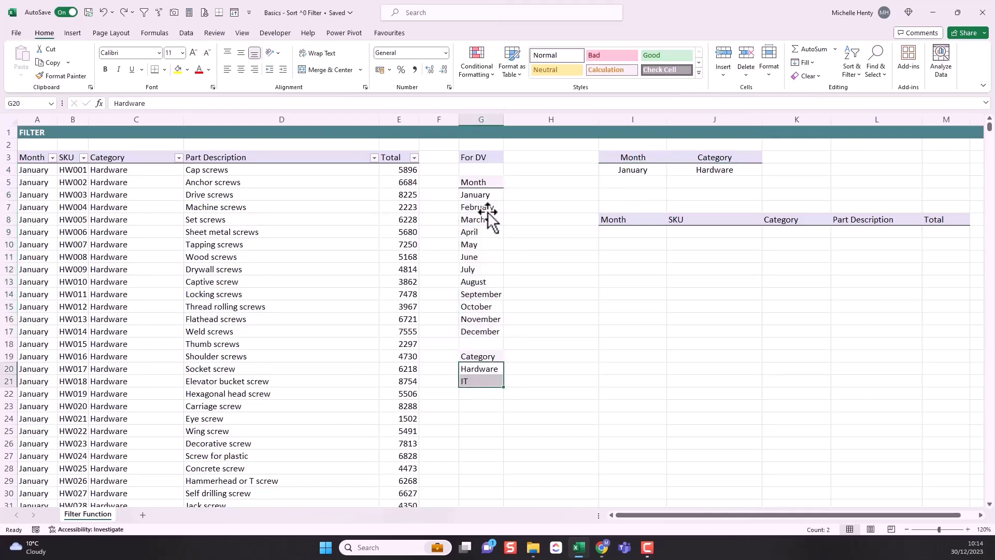
pyautogui.moveTo(477, 197); pyautogui.dragTo(477, 334)
# Inspect the data validation list source of the Month criterion cell I4 and close the settings without changes
pyautogui.click(611, 171)
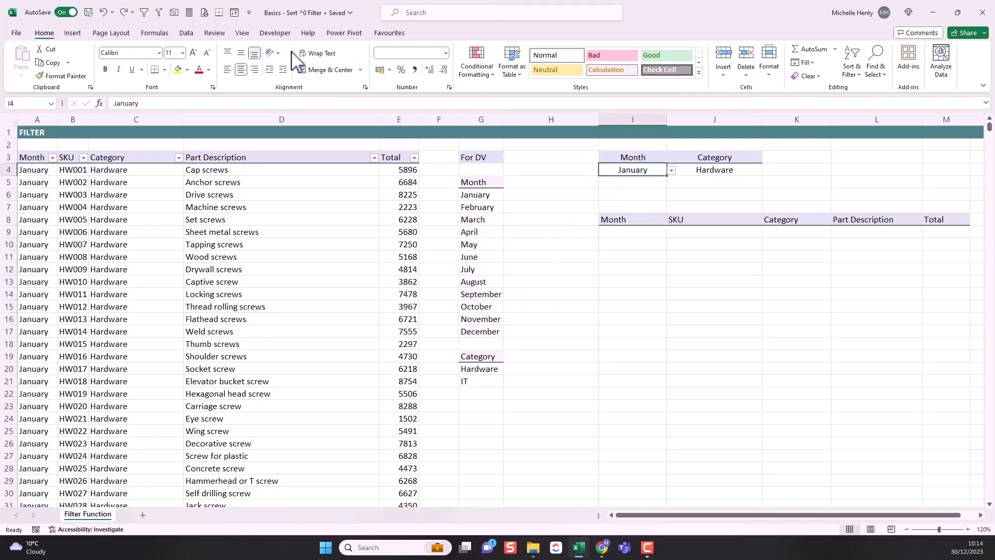
pyautogui.click(186, 32)
pyautogui.click(657, 73)
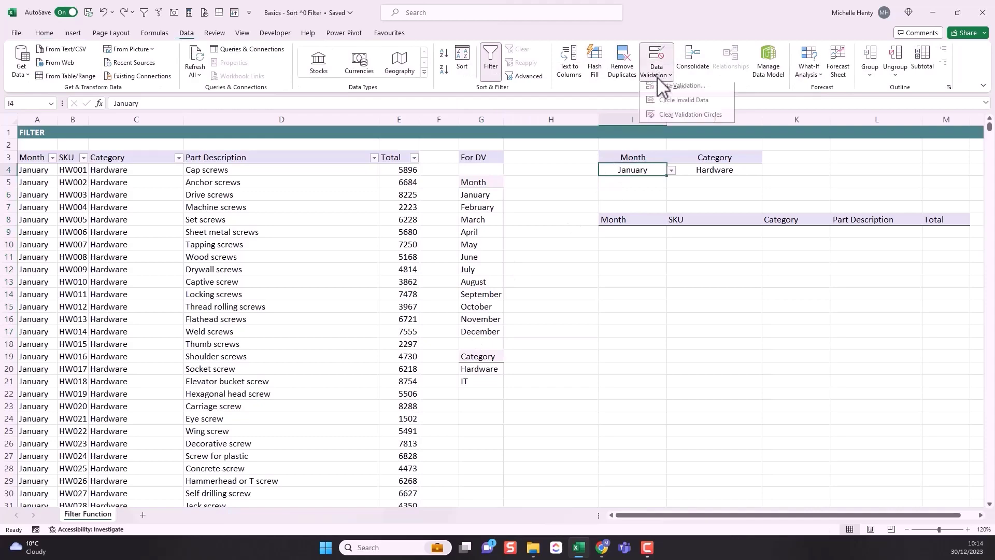
pyautogui.click(663, 93)
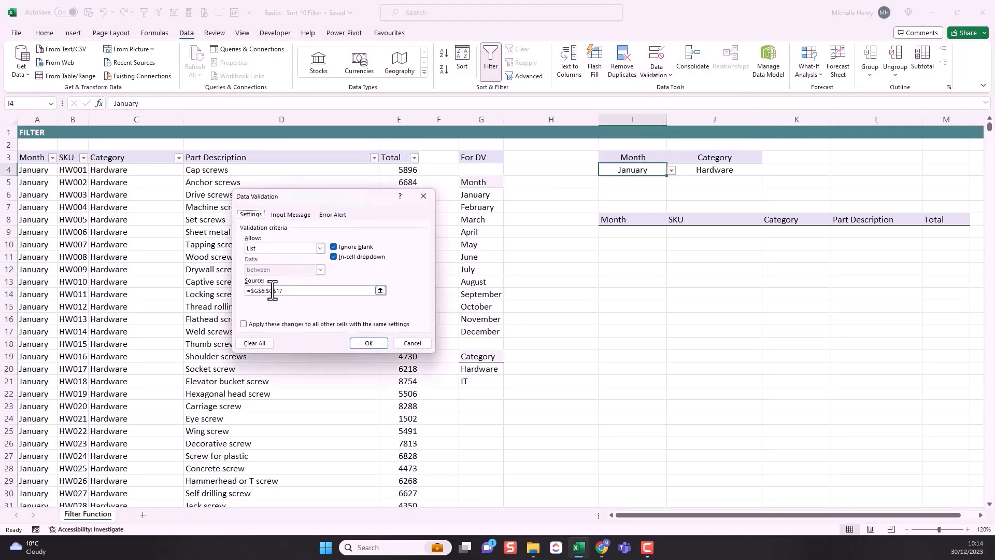
pyautogui.click(290, 290)
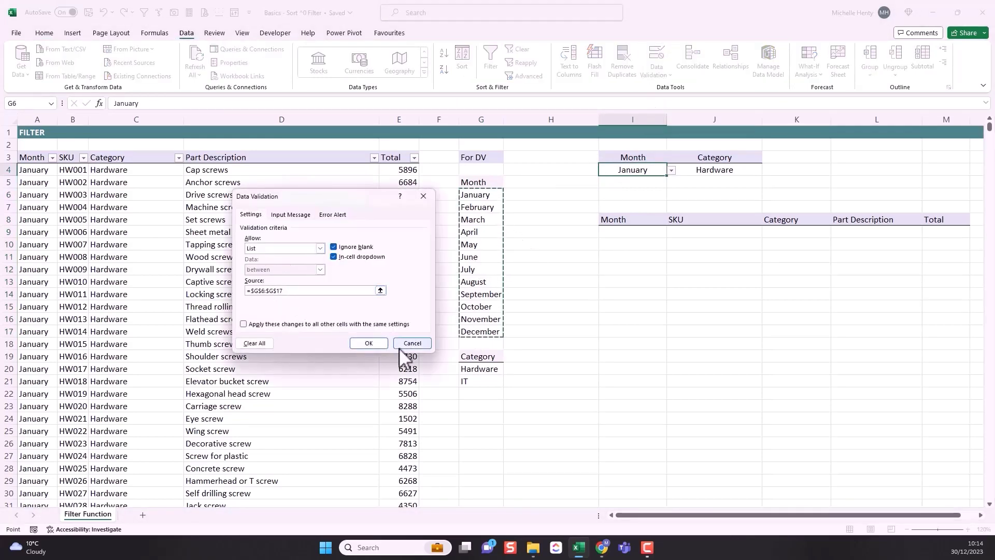
pyautogui.click(411, 342)
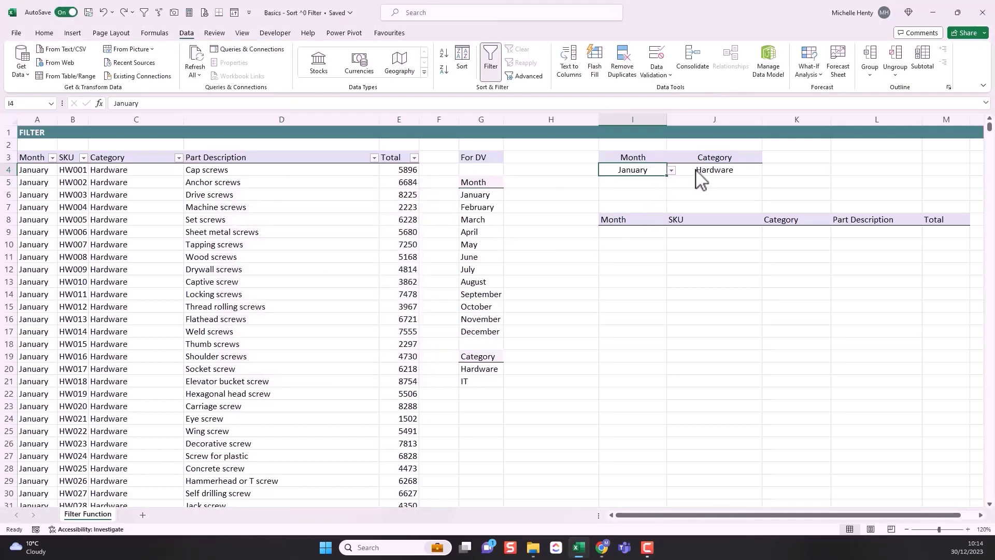
# Inspect the data validation list source of the Category criterion cell J4, then look over the criteria block I3:J4
pyautogui.click(677, 175)
pyautogui.click(656, 74)
pyautogui.click(664, 98)
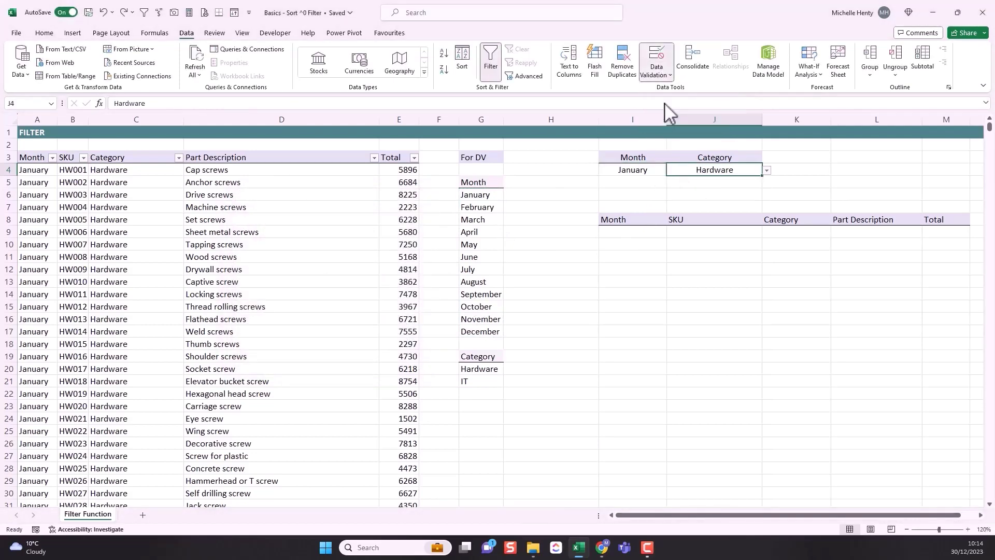
pyautogui.click(340, 290)
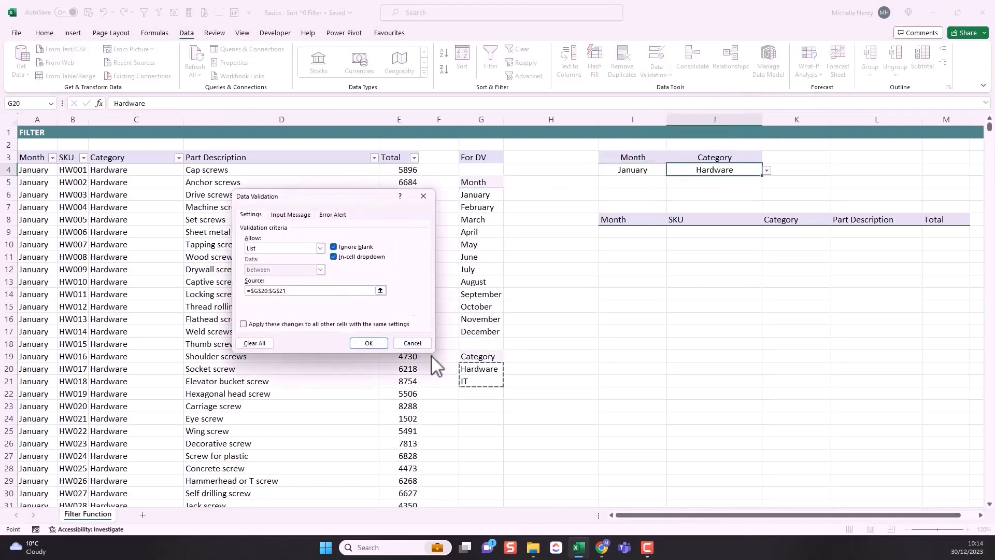
pyautogui.click(418, 343)
pyautogui.click(677, 197)
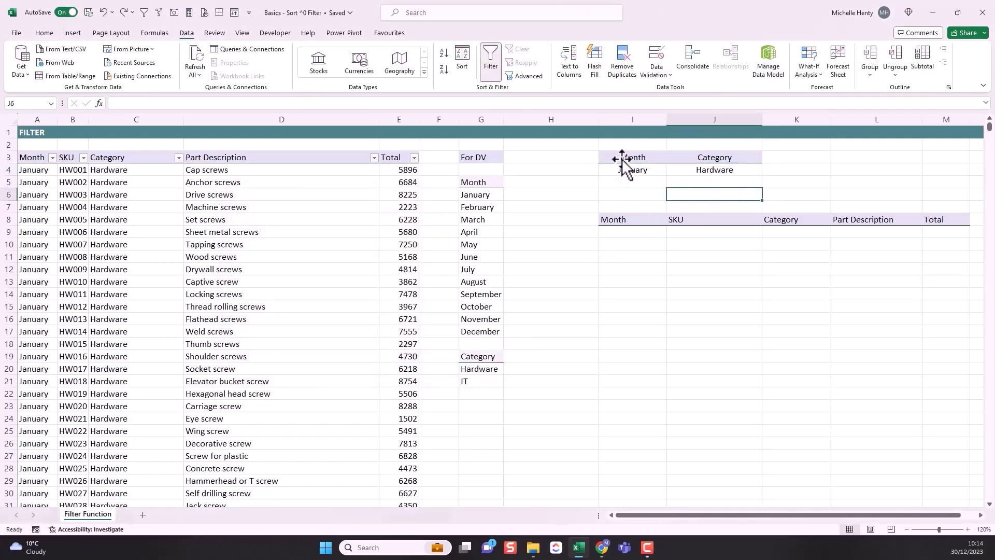
pyautogui.moveTo(621, 158); pyautogui.dragTo(710, 171)
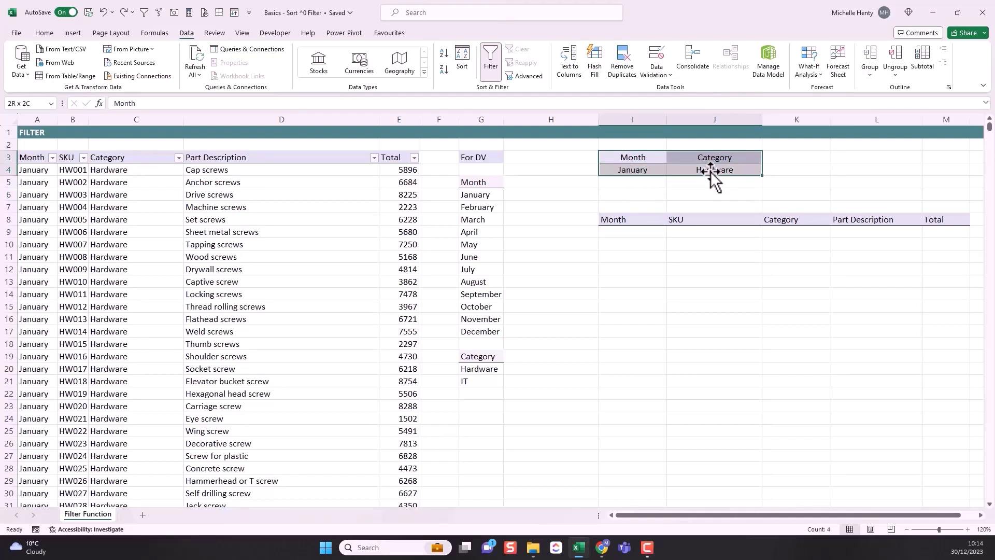
# Look through the filter choices of the data table's Month and Category columns without applying any filter
pyautogui.click(625, 231)
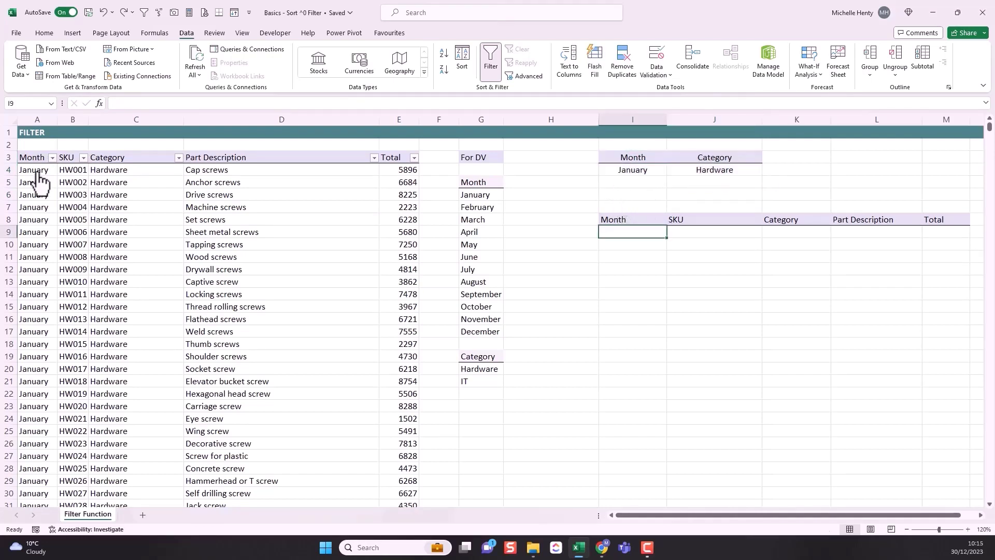
pyautogui.click(52, 158)
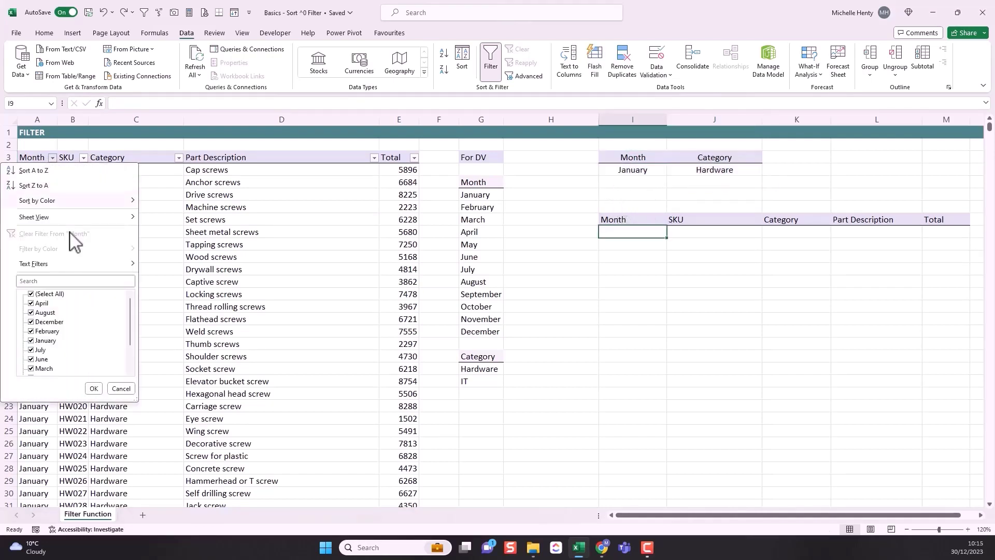
pyautogui.moveTo(133, 325); pyautogui.dragTo(133, 362)
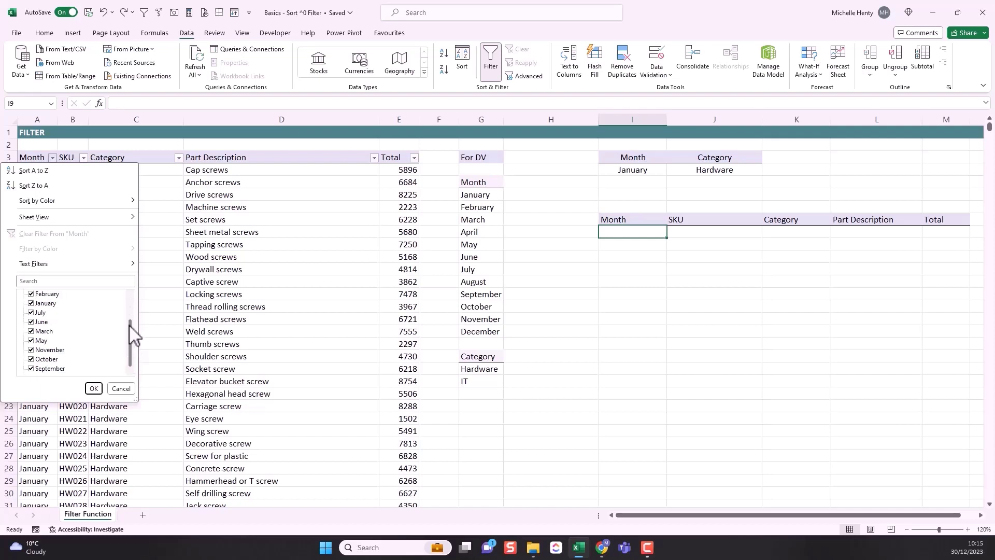
pyautogui.click(129, 387)
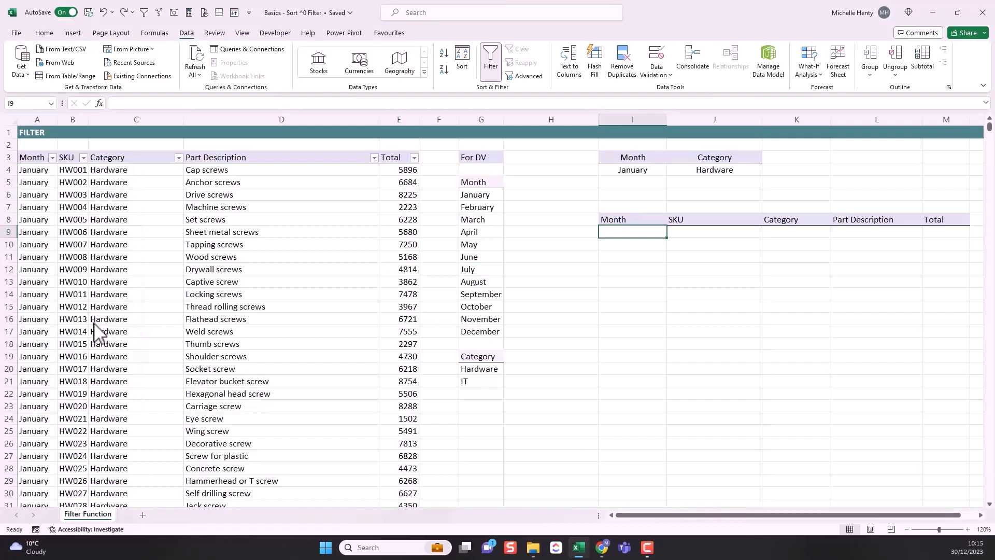
pyautogui.click(178, 158)
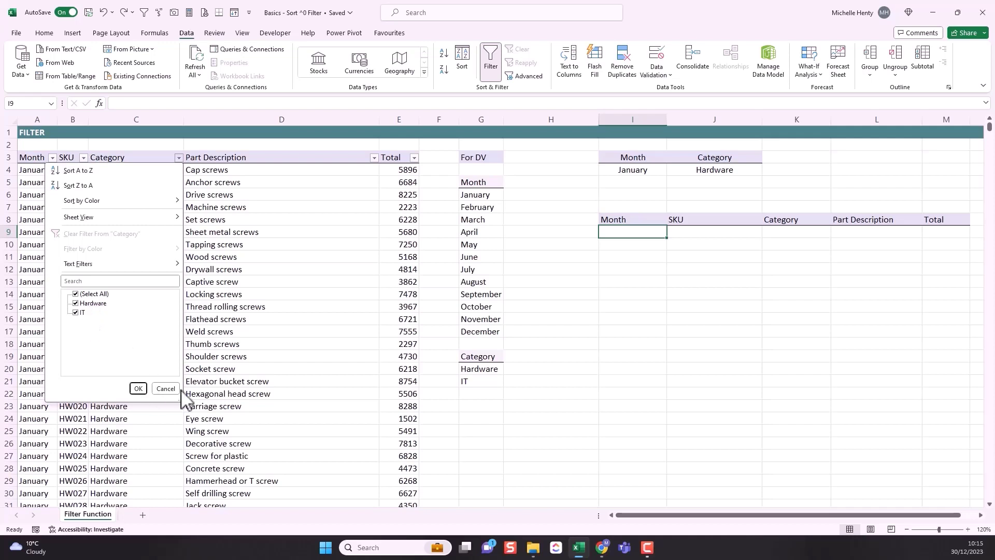
pyautogui.click(166, 389)
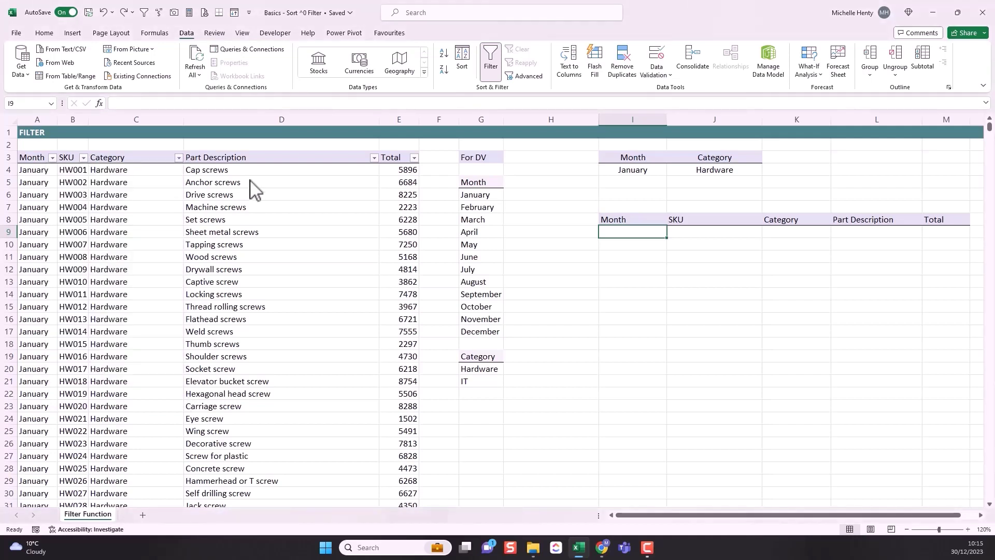
# Look over the first entries of the data table's Total and Part Description columns
pyautogui.click(388, 173)
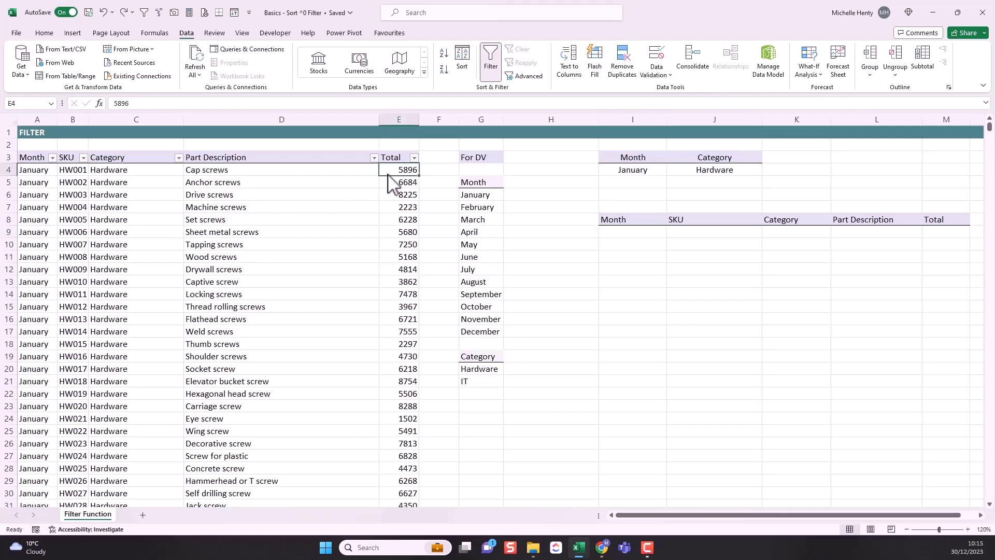
pyautogui.moveTo(387, 174); pyautogui.dragTo(394, 222)
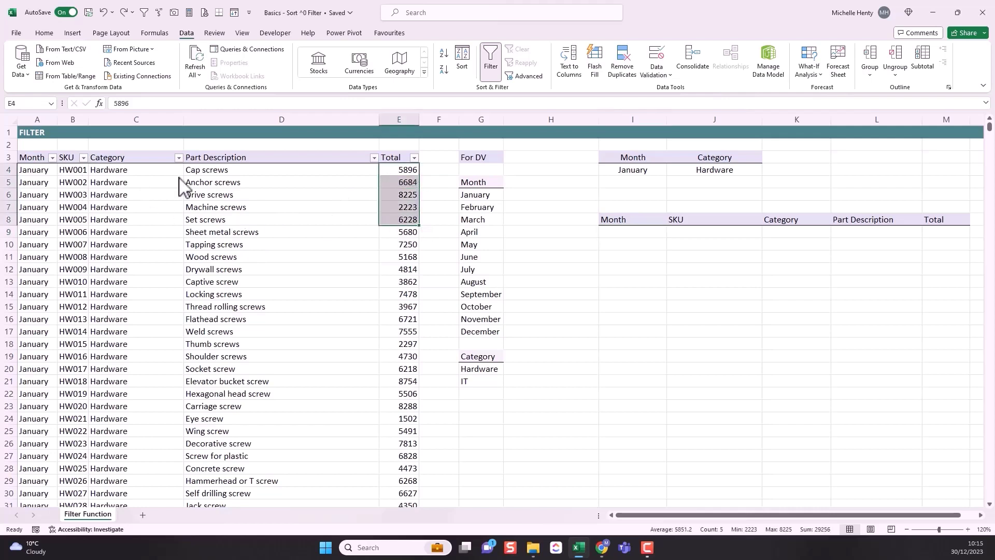
pyautogui.click(197, 173)
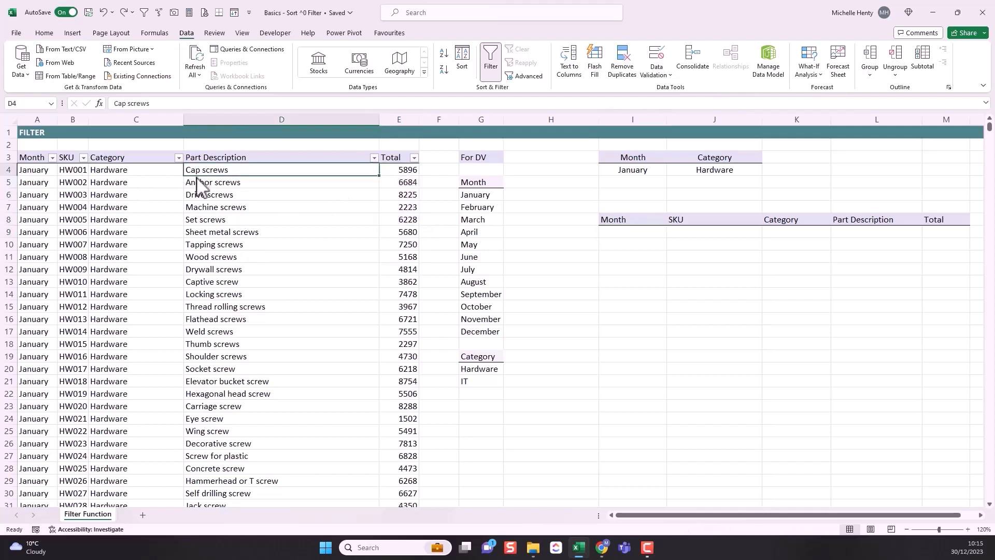
# Start a FILTER formula in I9 with the whole data range A4:E5523 as its array argument
pyautogui.click(613, 234)
pyautogui.write('=fi')
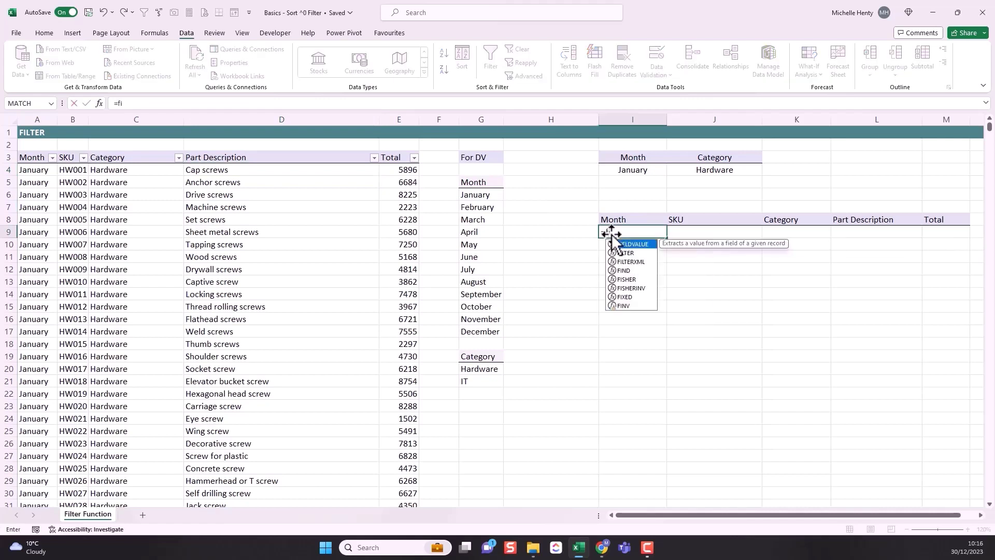
pyautogui.write('lter(')
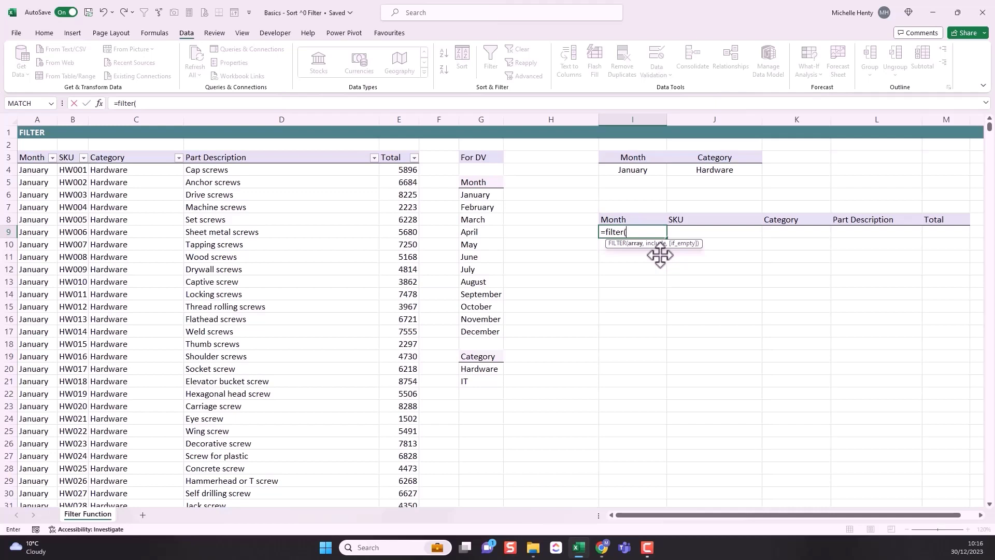
pyautogui.click(34, 169)
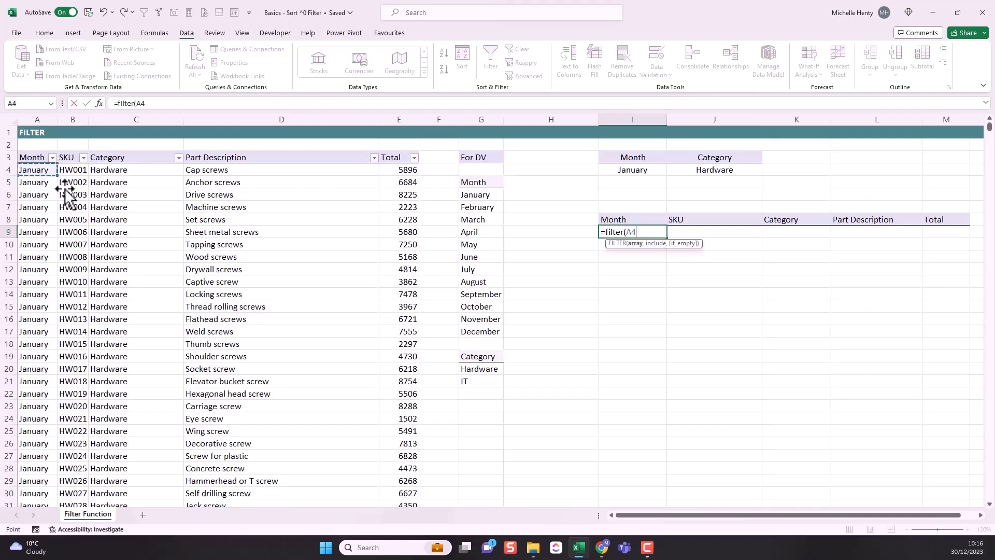
pyautogui.hotkey('ctrl', 'shift', 'Right')
pyautogui.hotkey('ctrl', 'shift', 'Down')
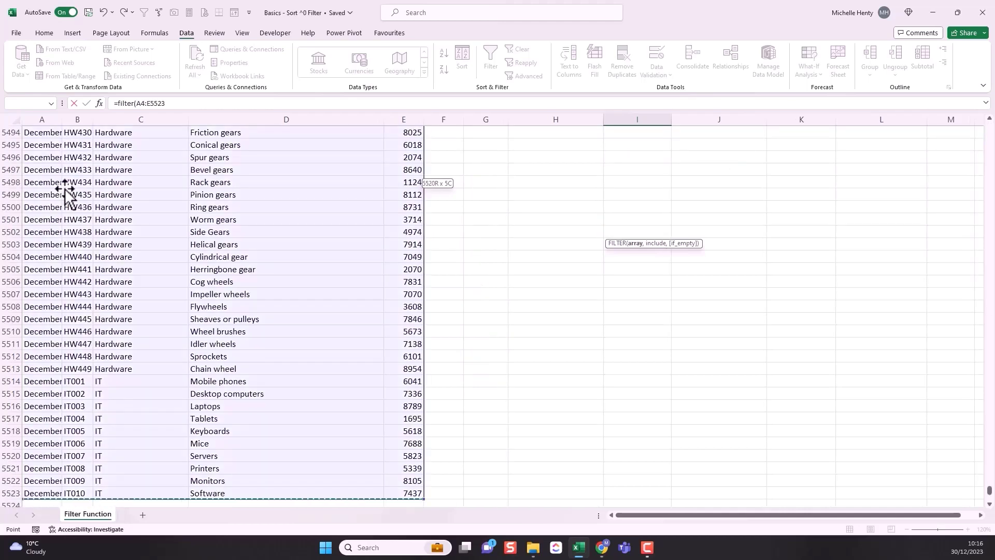
pyautogui.scroll(-2, 78, 249)
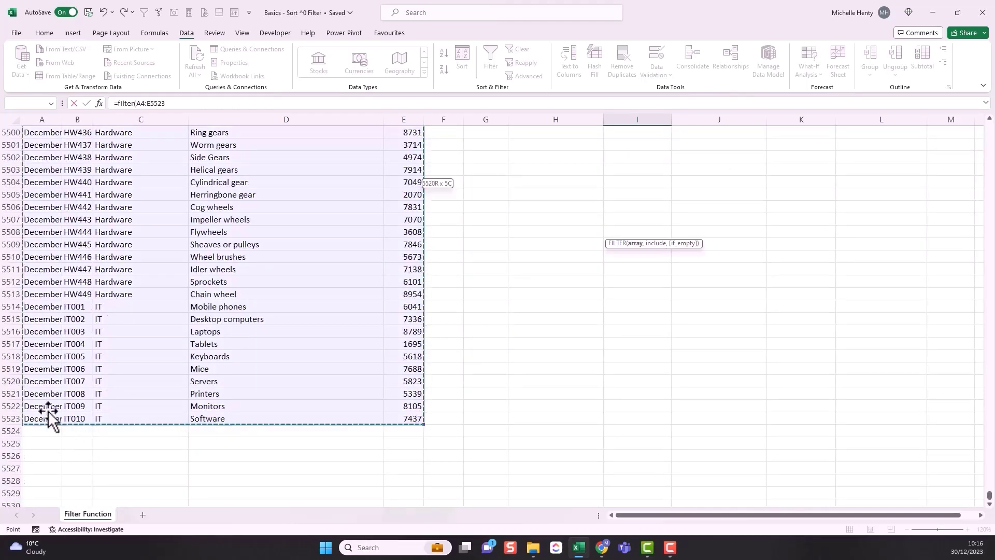
pyautogui.moveTo(989, 495); pyautogui.dragTo(989, 126)
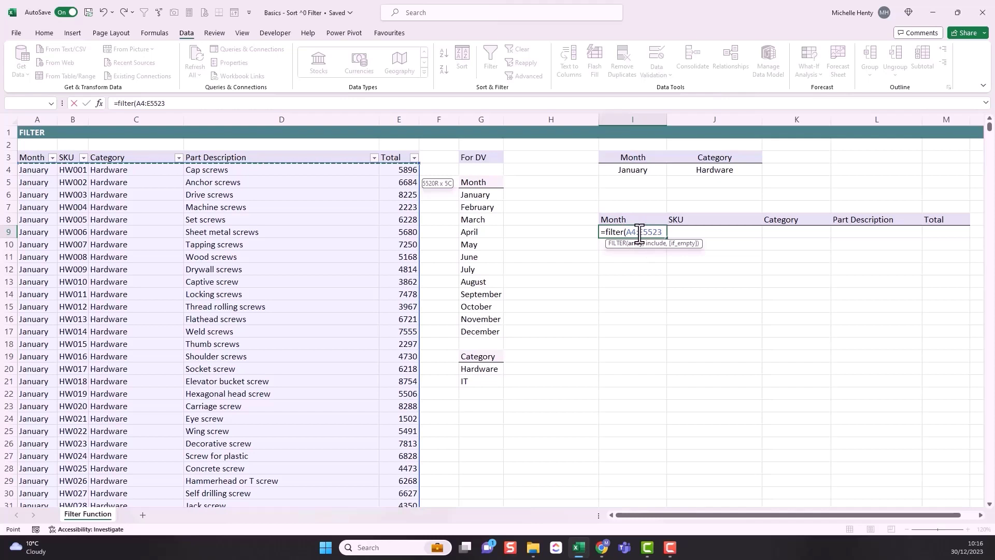
pyautogui.write(',')
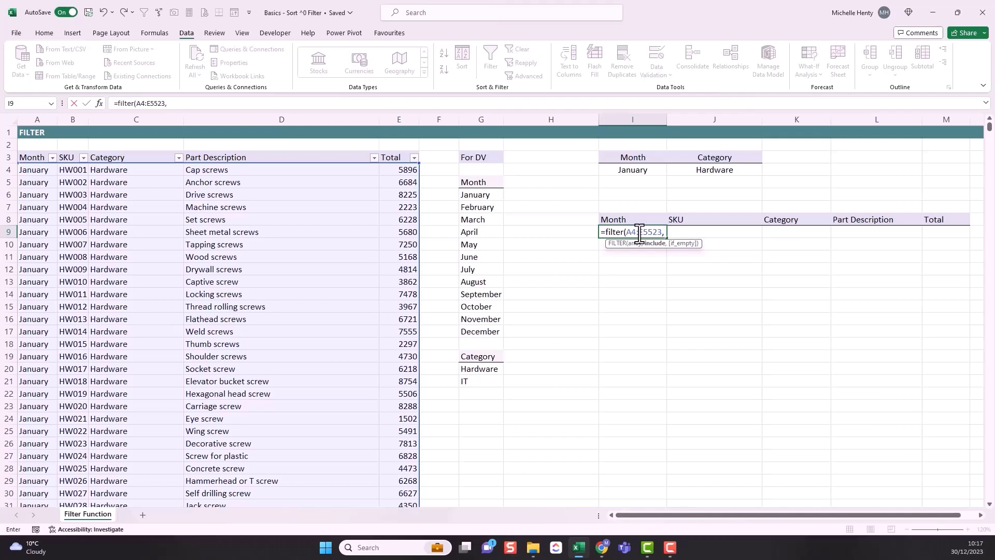
# Complete the FILTER formula in I9 with the include condition A4:A5523="April" and enter it
pyautogui.click(42, 170)
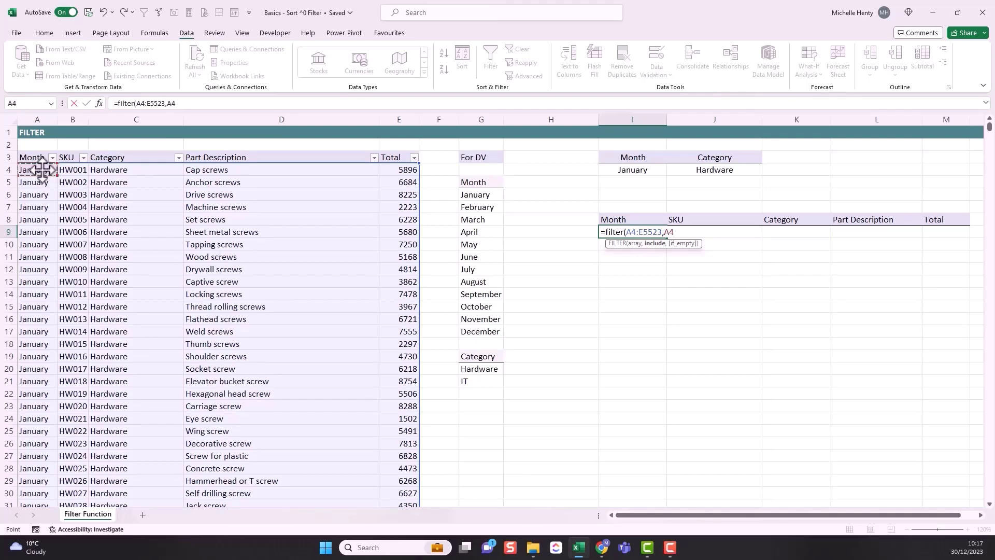
pyautogui.hotkey('ctrl', 'shift', 'Down')
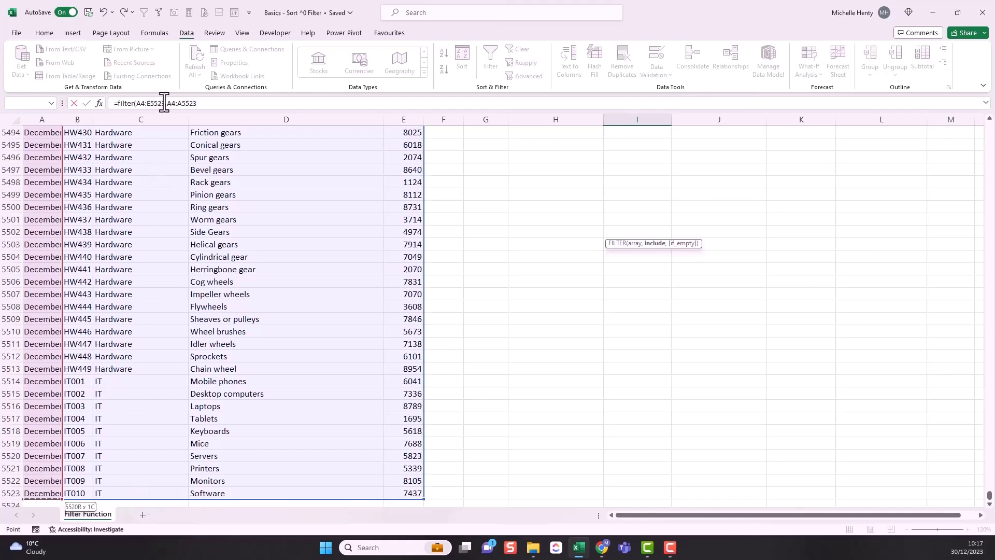
pyautogui.click(201, 103)
pyautogui.click(202, 104)
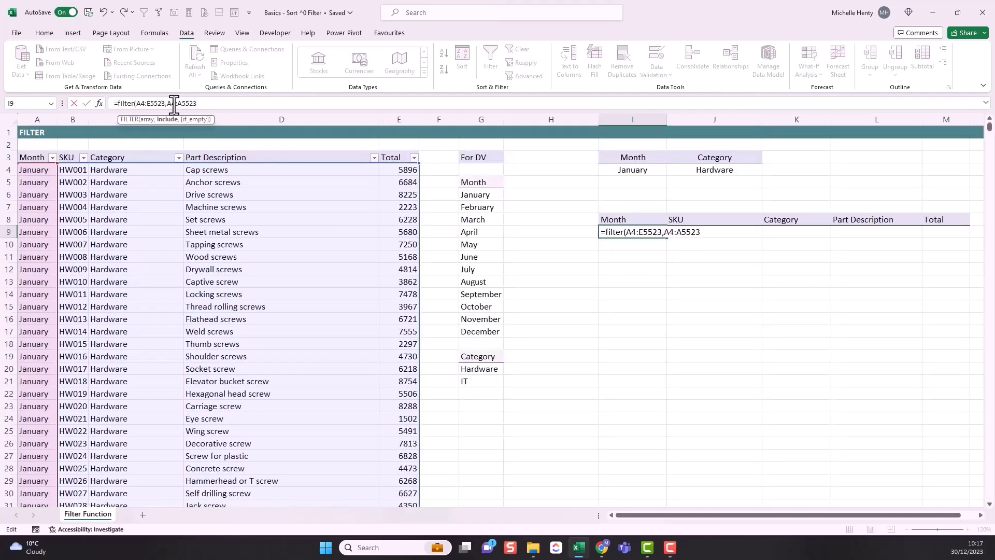
pyautogui.click(173, 104)
pyautogui.write(')')
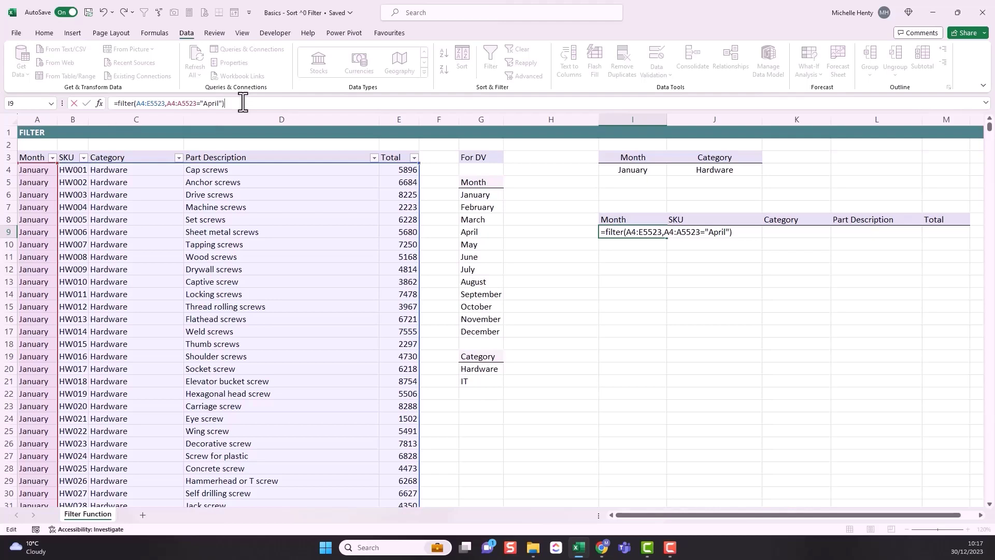
pyautogui.hotkey('ctrl', 'Return')
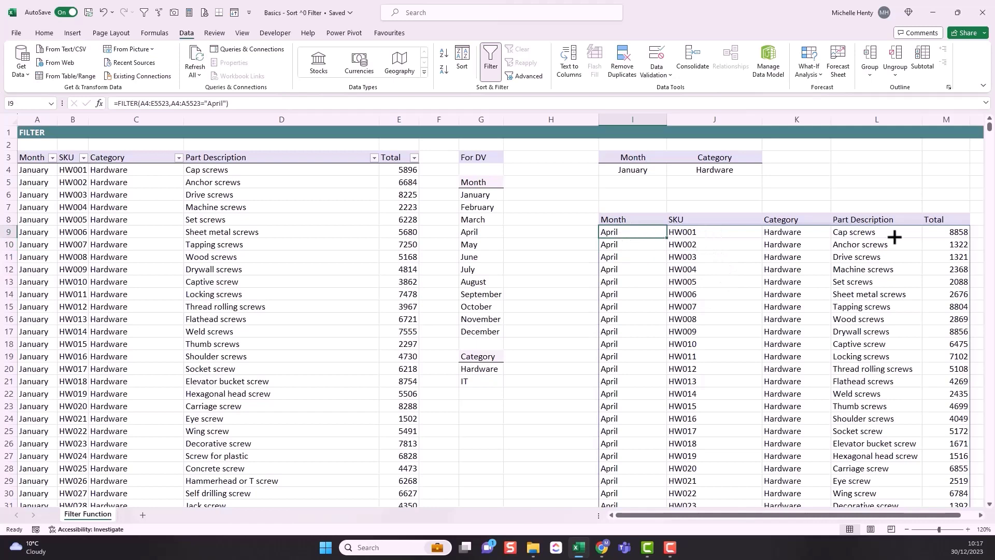
# Look down the extracted rows in the results area alongside the source table's rows
pyautogui.click(30, 170)
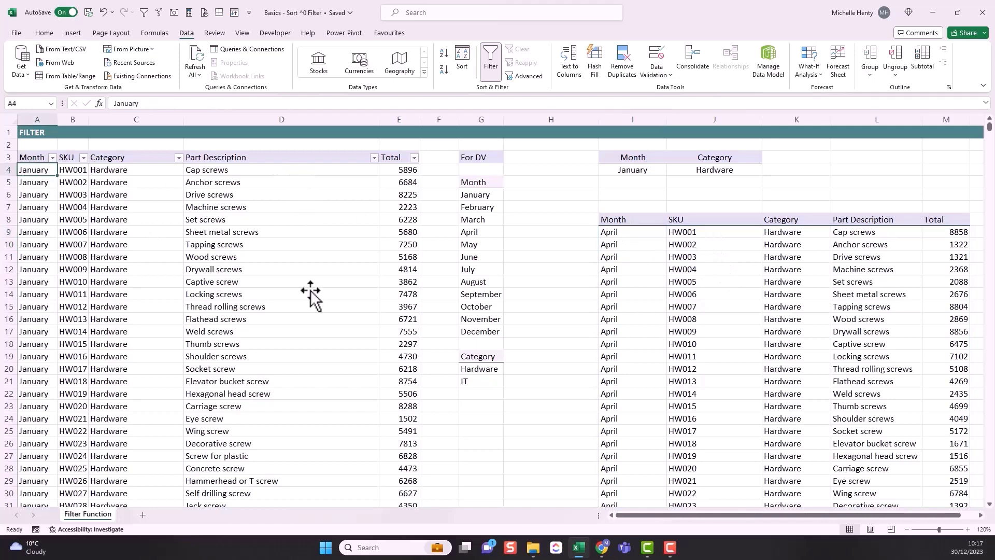
pyautogui.scroll(-20, 722, 329)
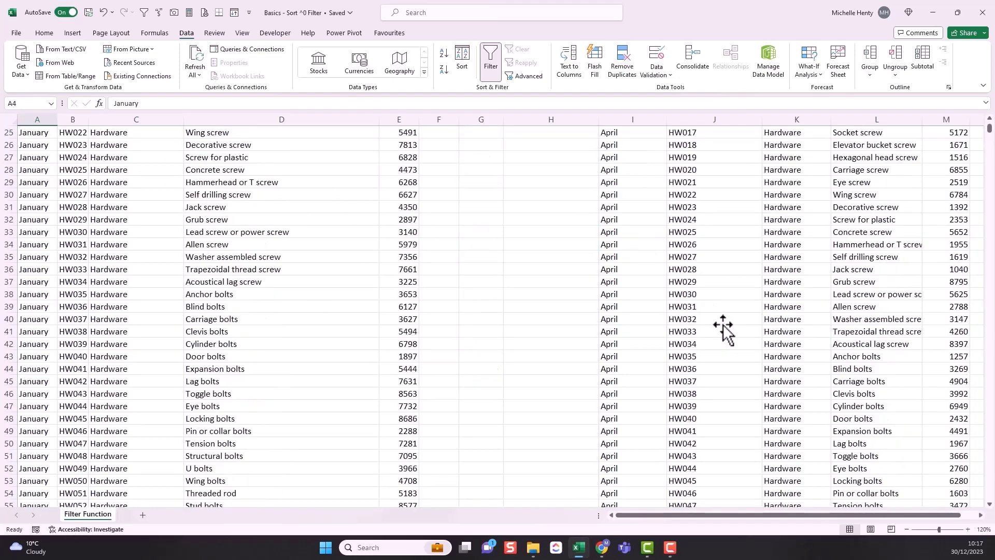
pyautogui.scroll(-20, 757, 441)
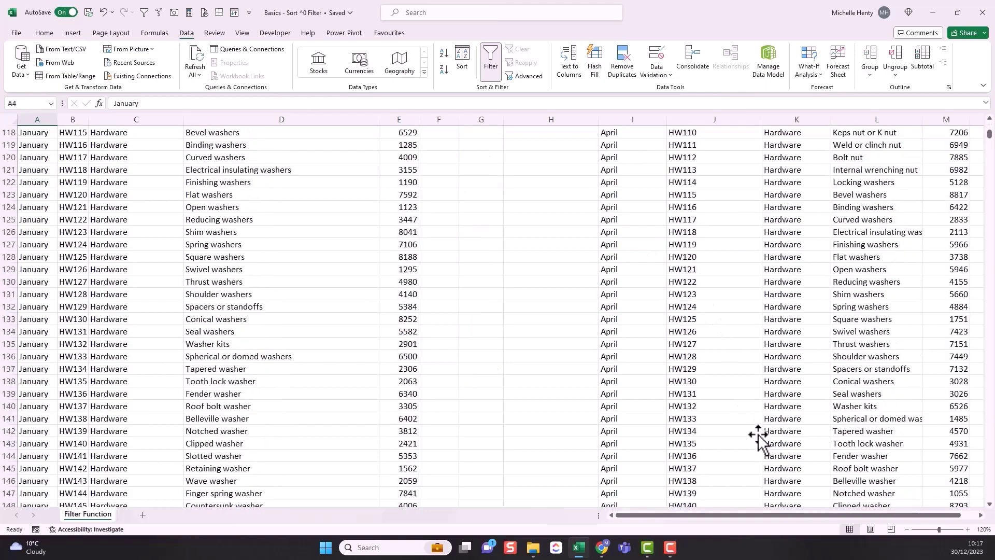
pyautogui.moveTo(984, 146); pyautogui.dragTo(973, 122)
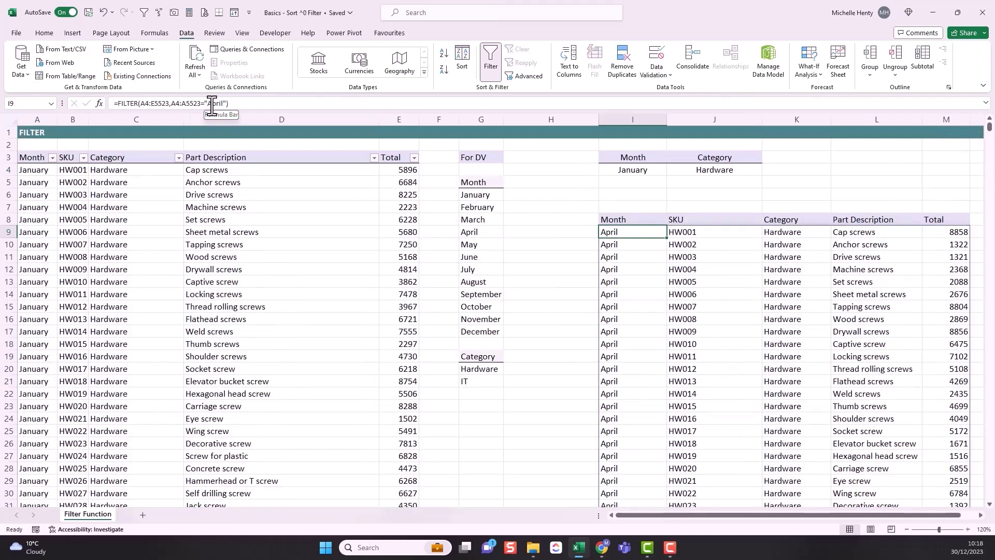
# Enter April as the month criterion in cell I6, above the results table
pyautogui.click(634, 193)
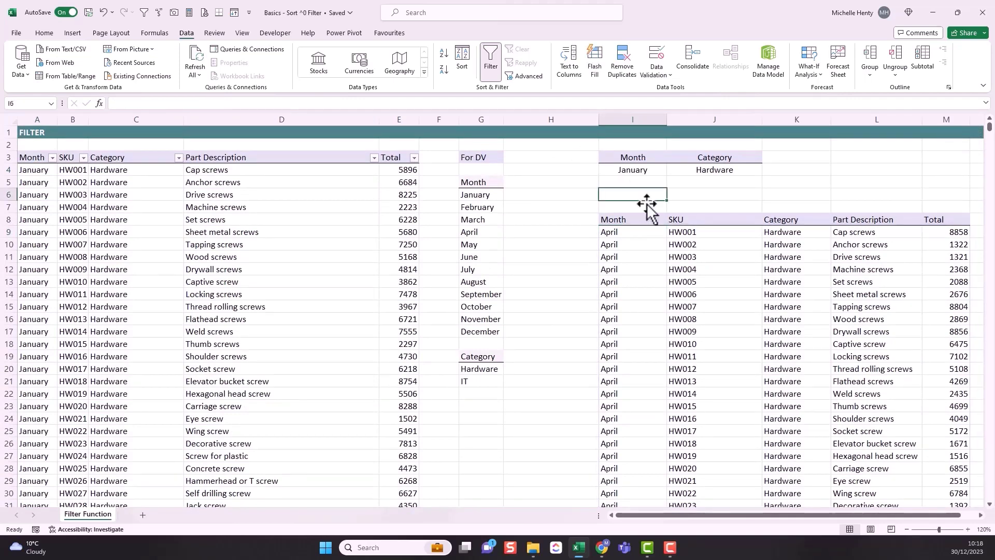
pyautogui.write('Apri')
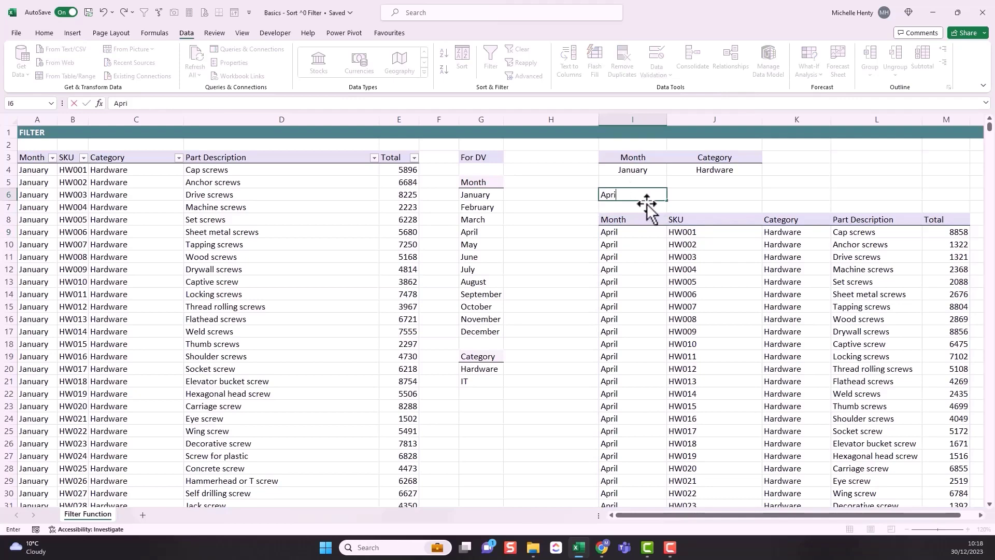
pyautogui.write('l')
pyautogui.press('Return')
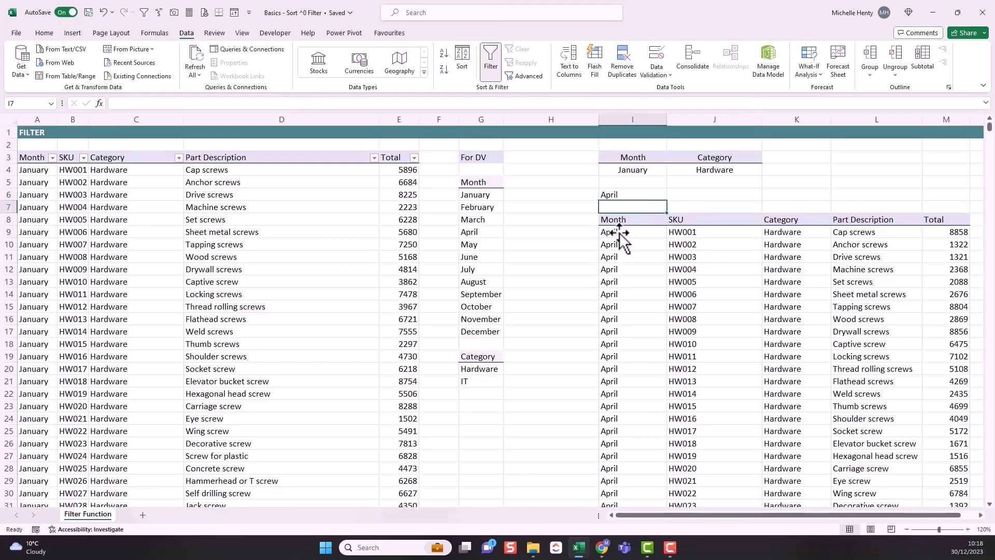
# Replace the hard-coded "April" in the FILTER formula in I9 with a reference to cell I6
pyautogui.click(622, 232)
pyautogui.click(227, 104)
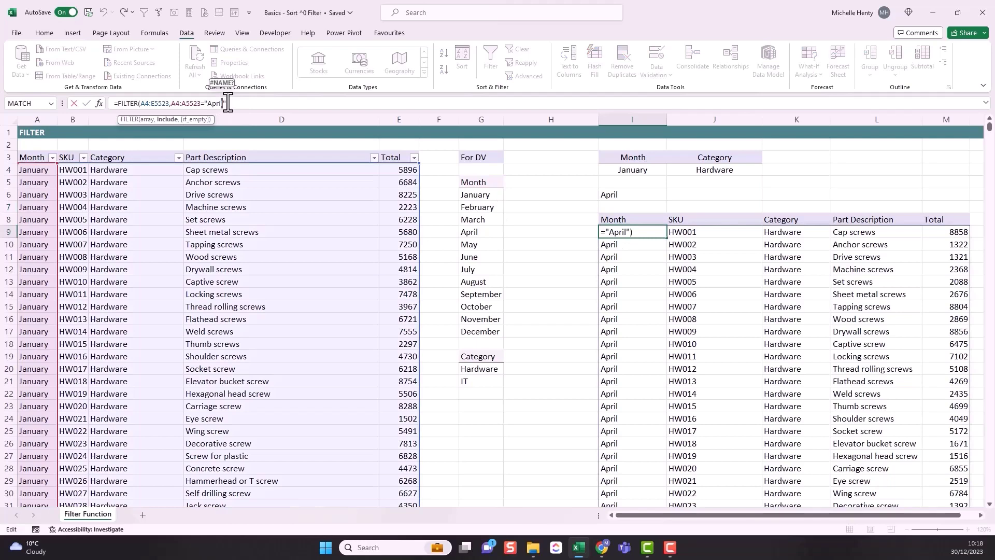
pyautogui.moveTo(227, 103); pyautogui.dragTo(207, 103)
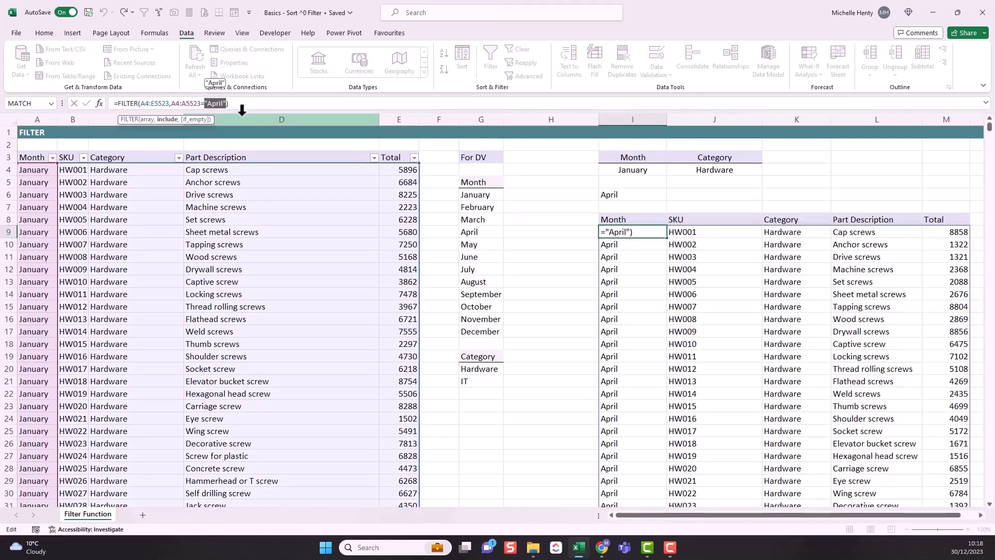
pyautogui.press('Delete')
pyautogui.click(604, 194)
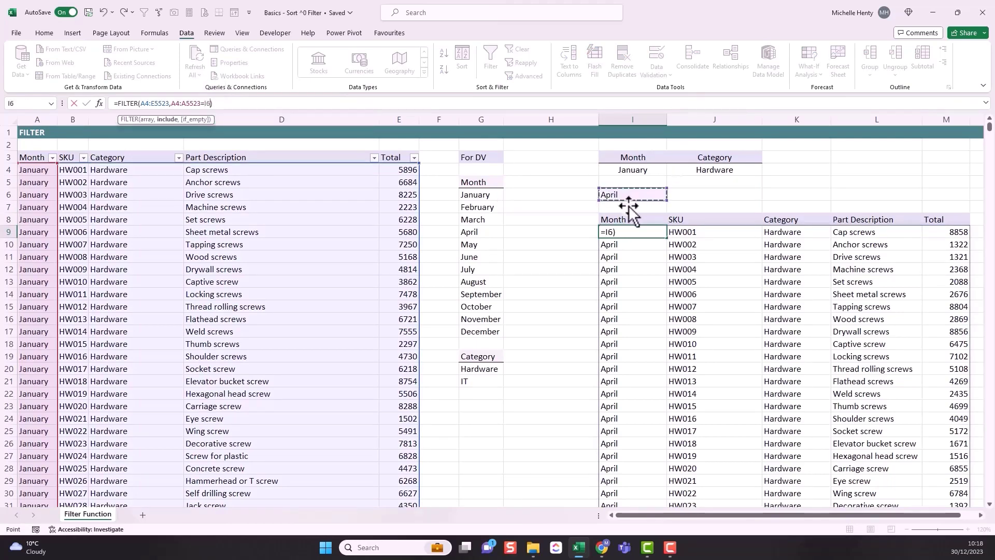
pyautogui.press('Return')
# Set the month criterion in I6 to May
pyautogui.click(620, 197)
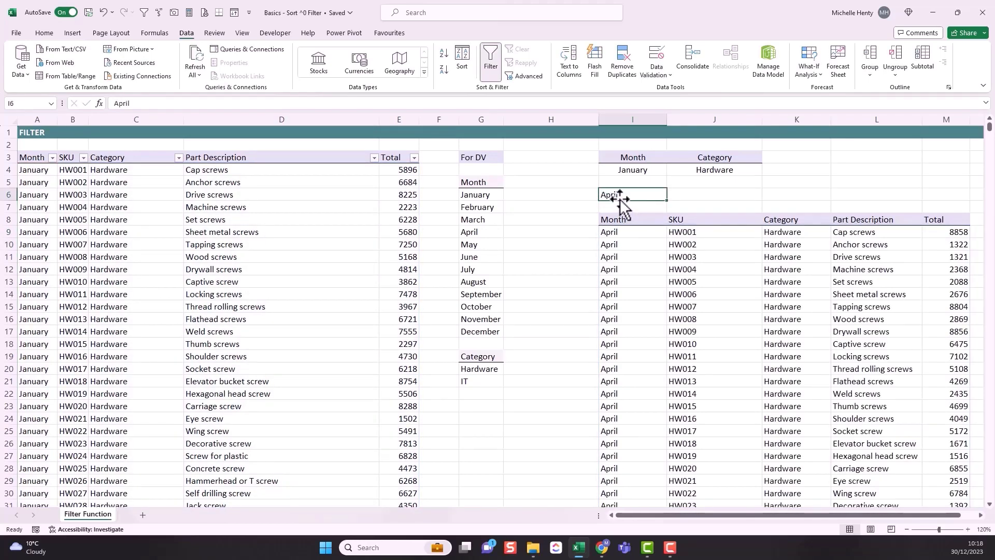
pyautogui.write('May')
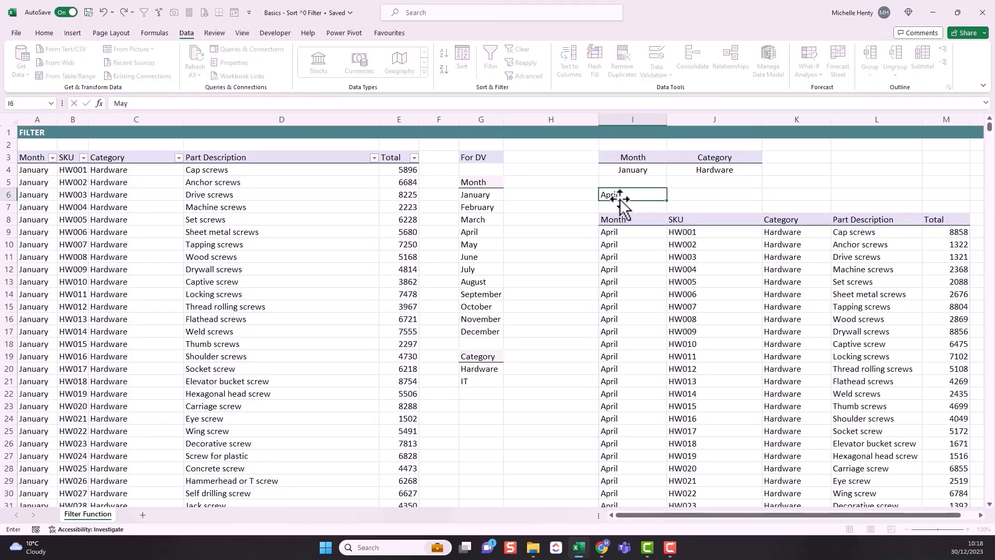
pyautogui.press('Return')
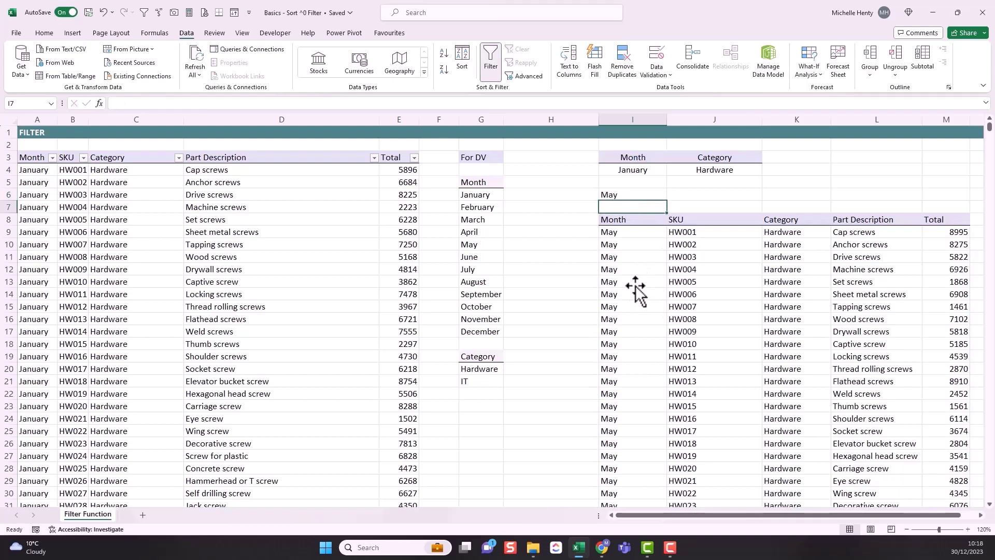
# Check the month list in I4 and repoint the FILTER formula's month criterion in I9 from I6 to I4
pyautogui.click(623, 172)
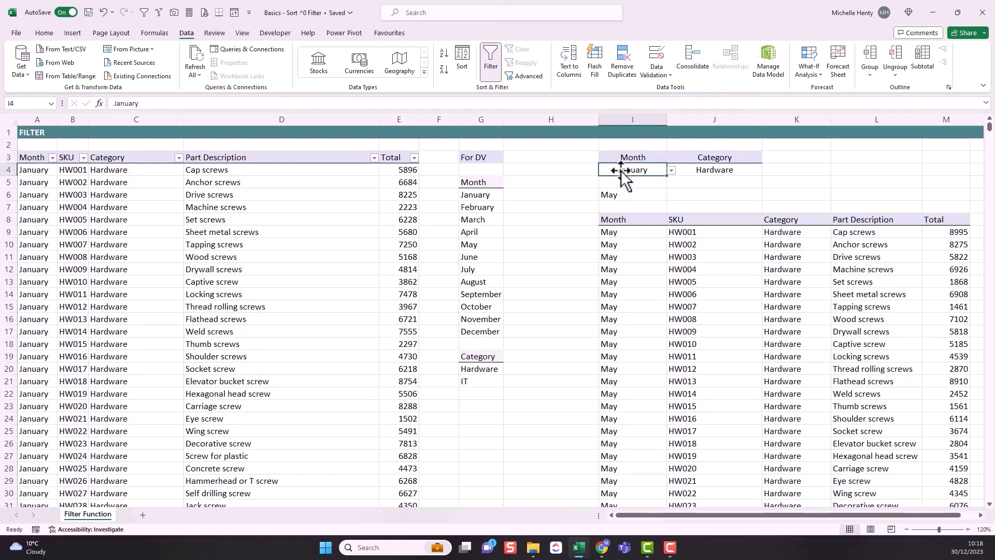
pyautogui.click(670, 171)
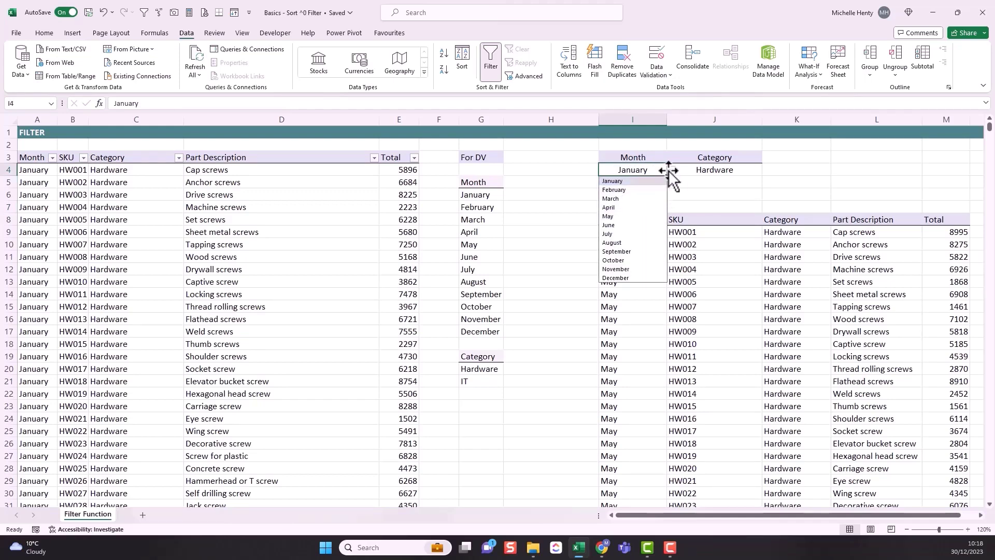
pyautogui.click(633, 196)
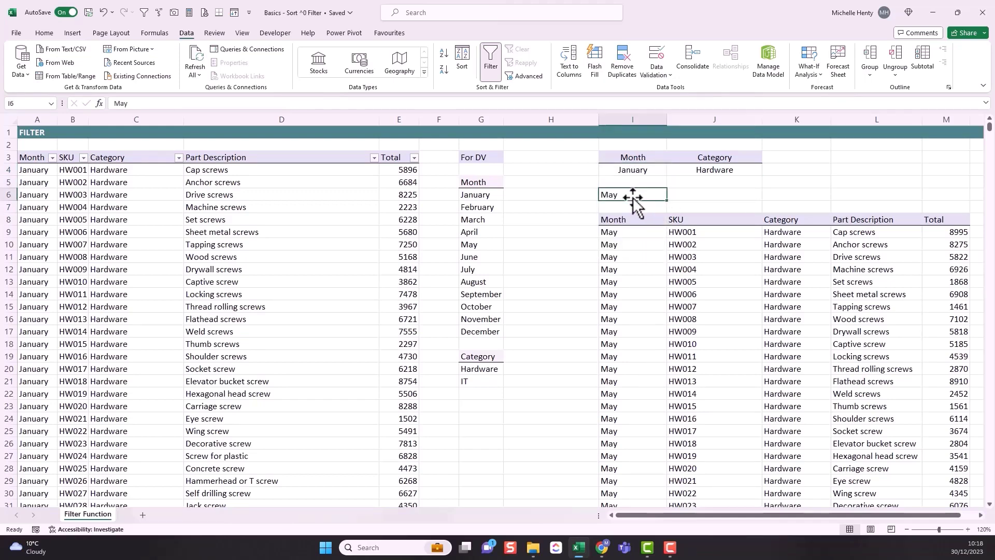
pyautogui.click(618, 231)
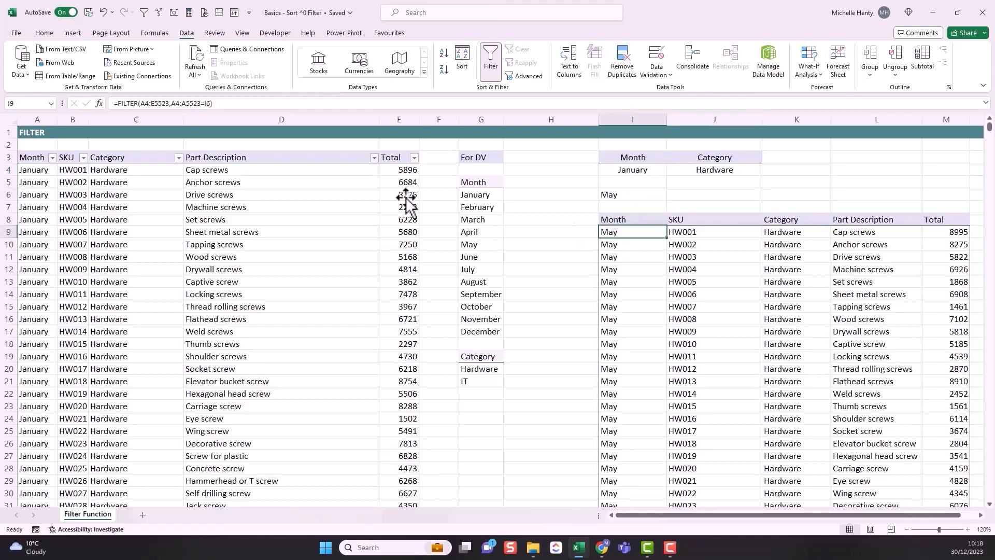
pyautogui.click(209, 103)
pyautogui.doubleClick(207, 103)
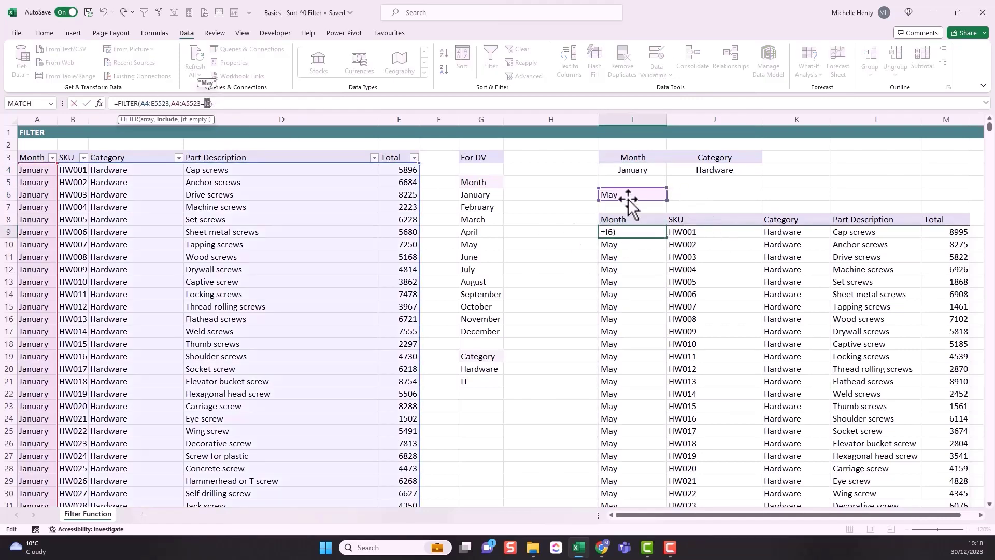
pyautogui.moveTo(625, 201); pyautogui.dragTo(633, 182)
pyautogui.press('Return')
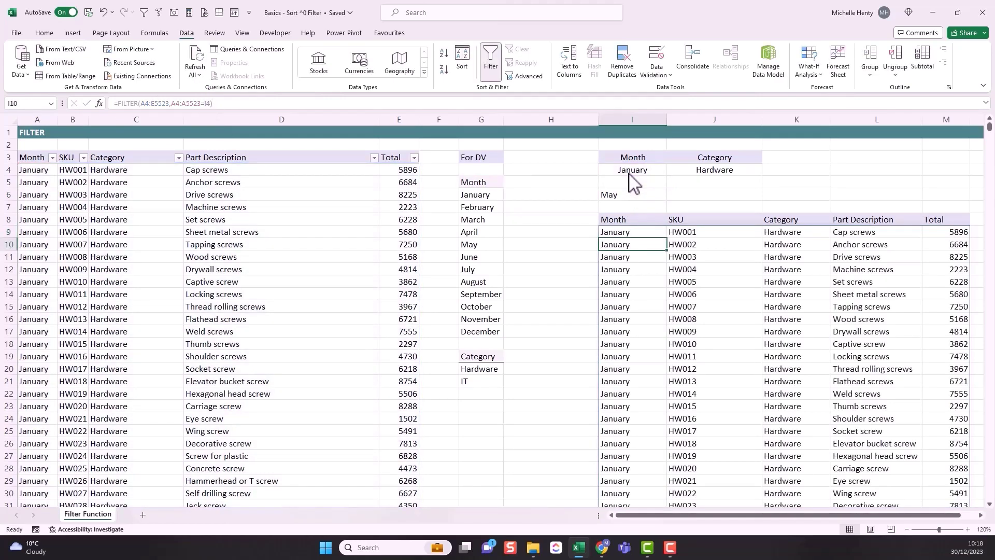
# Clear the month from I6 and set the month in I4 first to February and after that to June
pyautogui.click(610, 197)
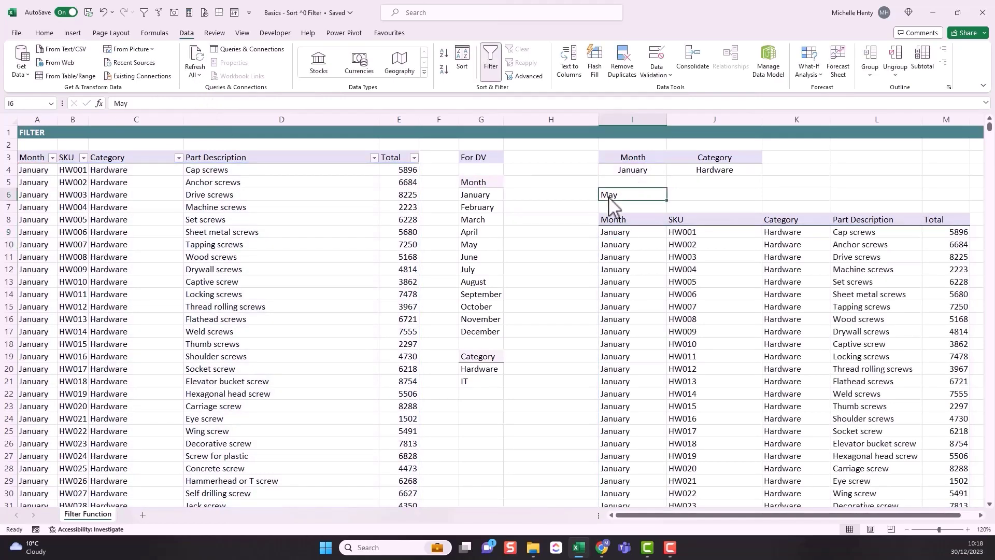
pyautogui.click(644, 173)
pyautogui.click(672, 171)
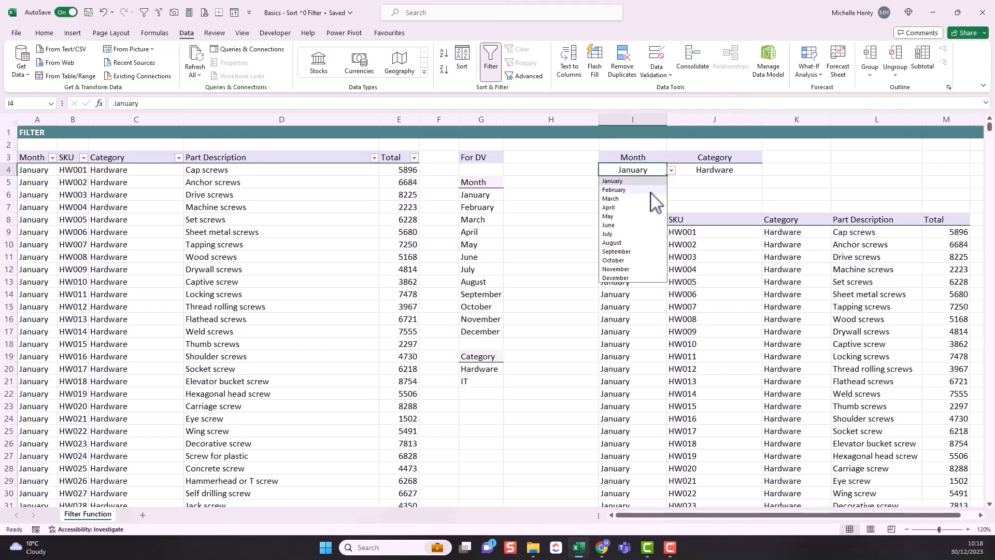
pyautogui.click(648, 193)
pyautogui.click(671, 173)
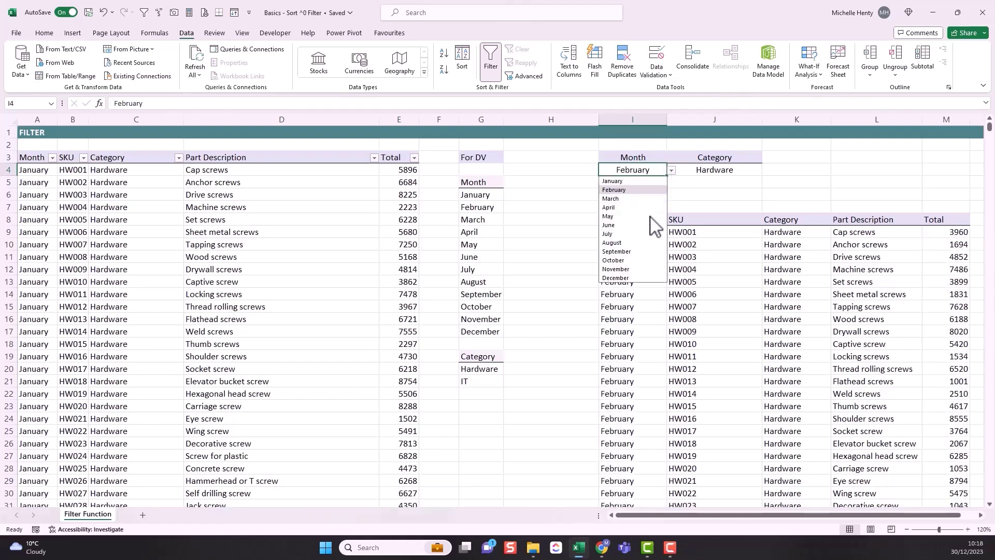
pyautogui.click(647, 222)
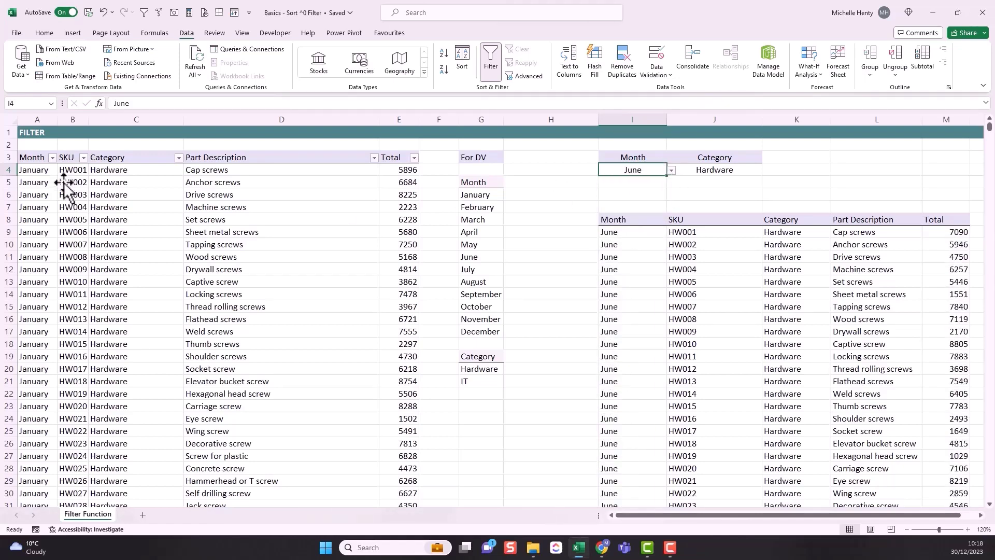
# Set the month in I4 to April using its validation list
pyautogui.click(54, 159)
pyautogui.click(612, 185)
pyautogui.click(673, 171)
pyautogui.click(633, 206)
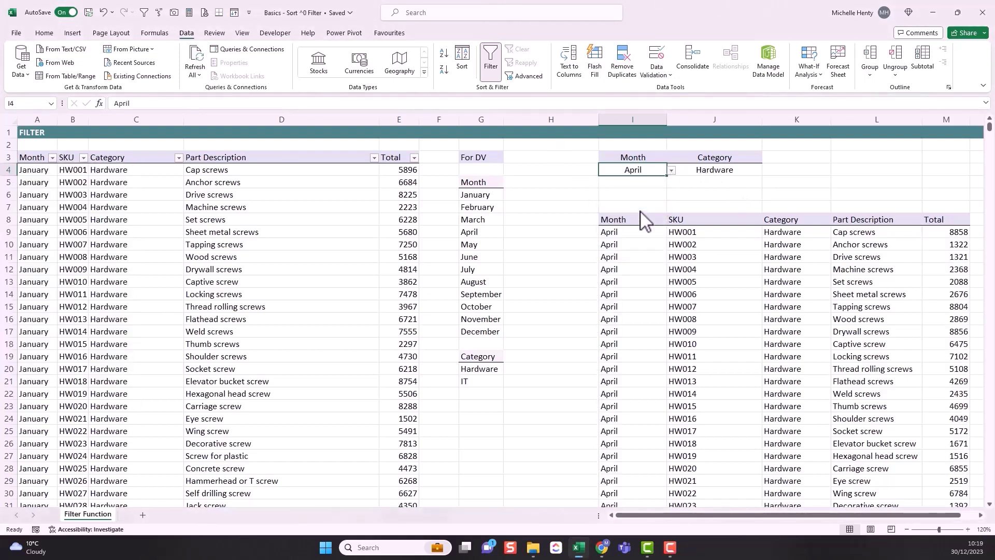
# Extend the include argument of the FILTER formula in I9 with the category condition *C4:C5523=J4
pyautogui.click(630, 234)
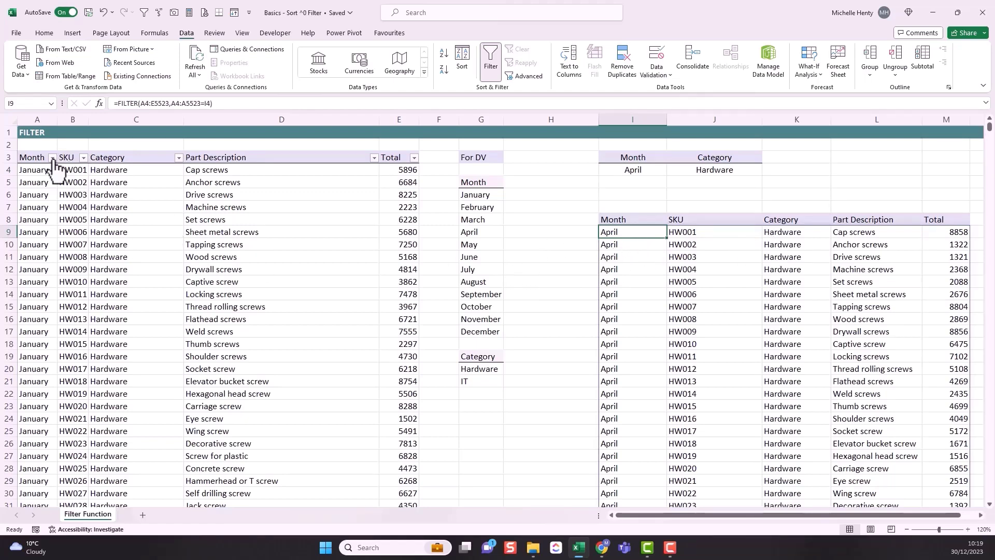
pyautogui.click(210, 104)
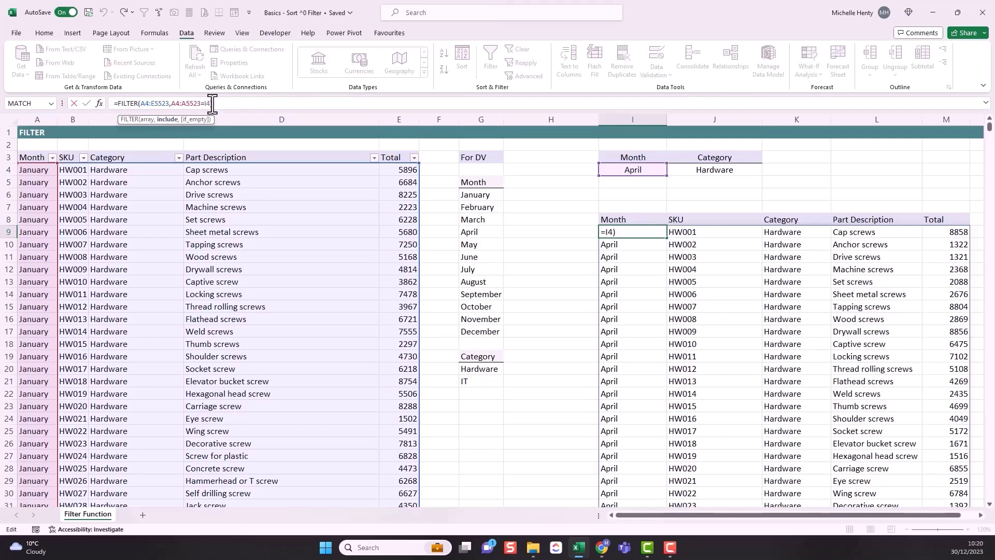
pyautogui.write('*')
pyautogui.click(143, 171)
pyautogui.hotkey('ctrl', 'shift', 'Down')
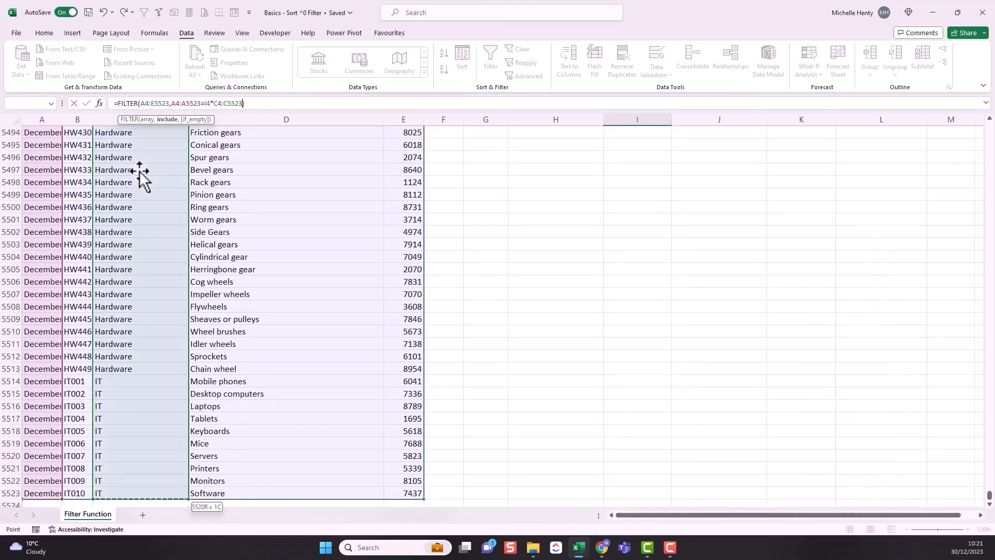
pyautogui.hotkey('ctrl', 'BackSpace')
pyautogui.write('=')
pyautogui.click(714, 169)
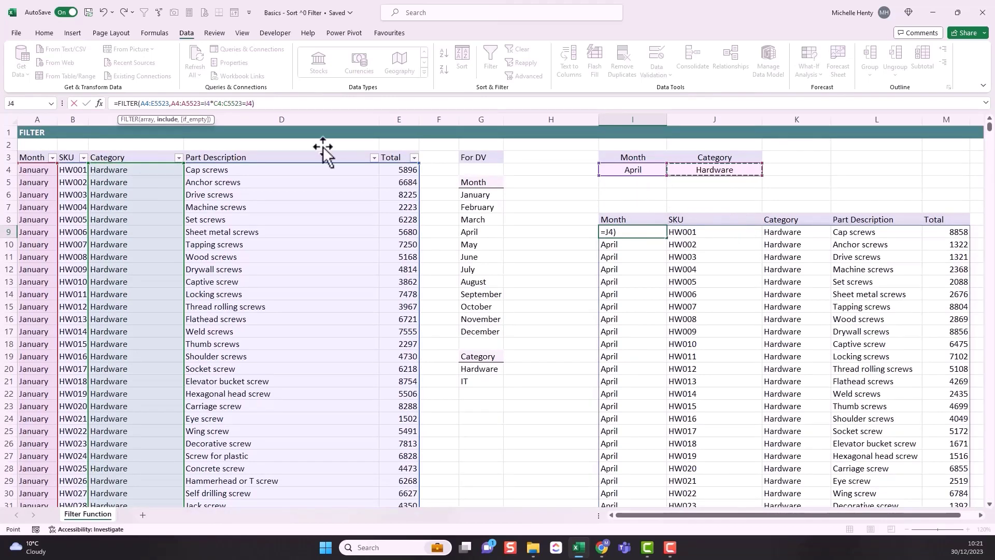
# Enclose each condition in I9 in its own parentheses, giving (A4:A5523=I4)*(C4:C5523=J4), and enter the formula
pyautogui.click(174, 103)
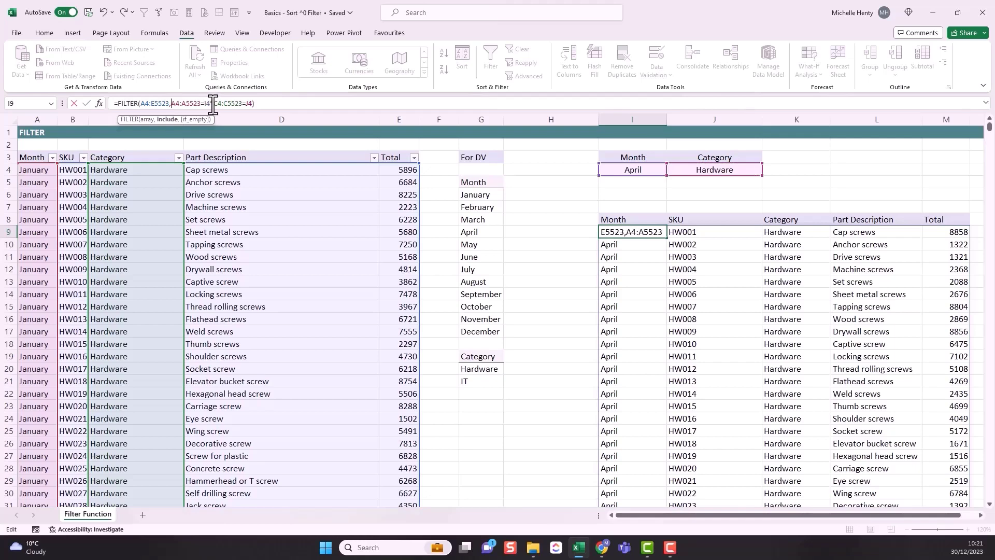
pyautogui.click(210, 103)
pyautogui.click(174, 103)
pyautogui.click(173, 103)
pyautogui.write('(')
pyautogui.click(219, 103)
pyautogui.write(')*')
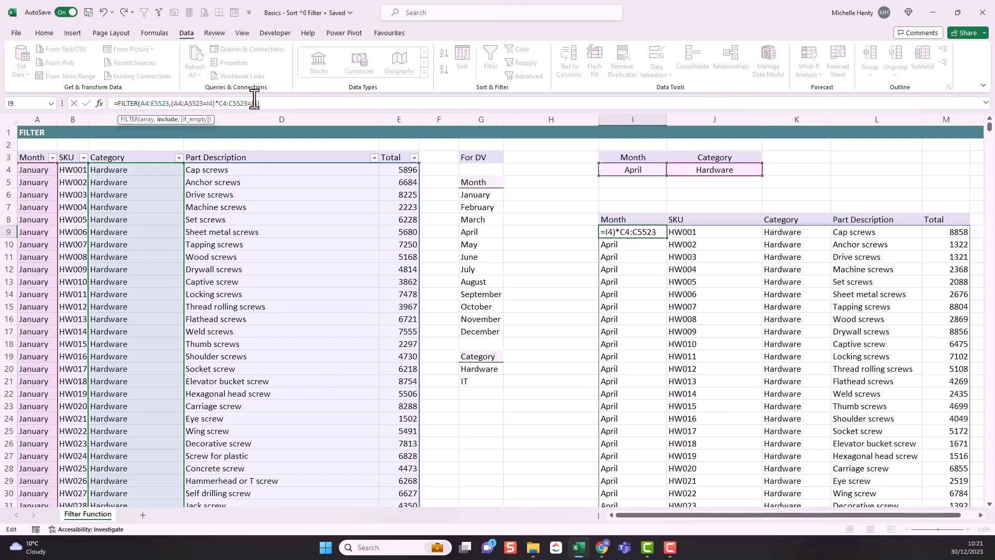
pyautogui.press('Right')
pyautogui.write('(')
pyautogui.click(269, 106)
pyautogui.write(')')
pyautogui.click(178, 106)
pyautogui.click(240, 103)
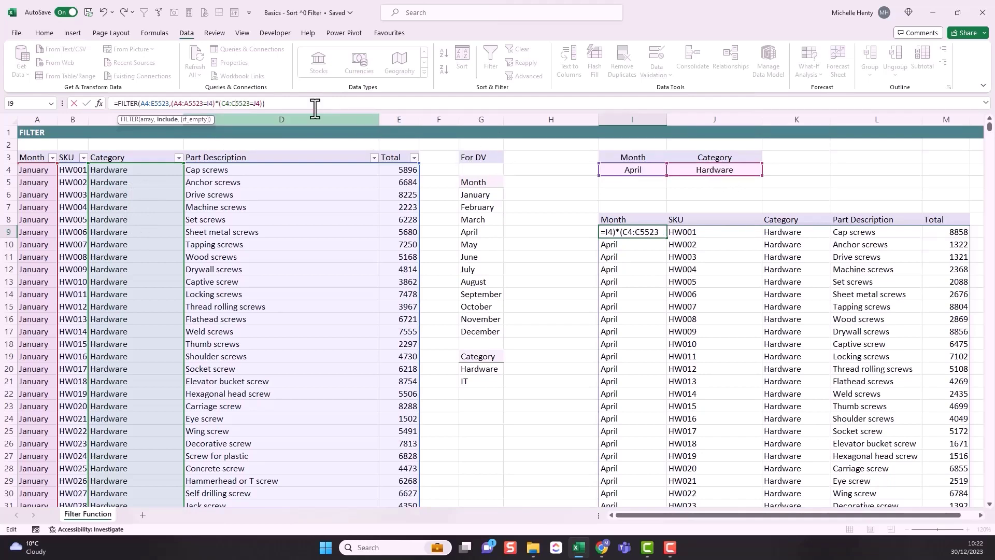
pyautogui.press('Return')
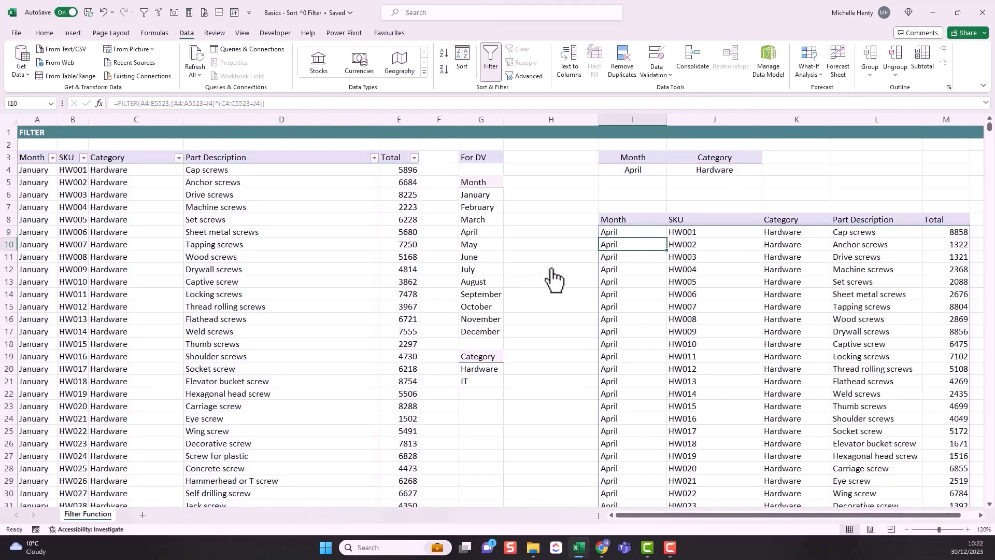
# Examine the Month and Category values in the rows extracted by the two-condition FILTER formula
pyautogui.click(640, 229)
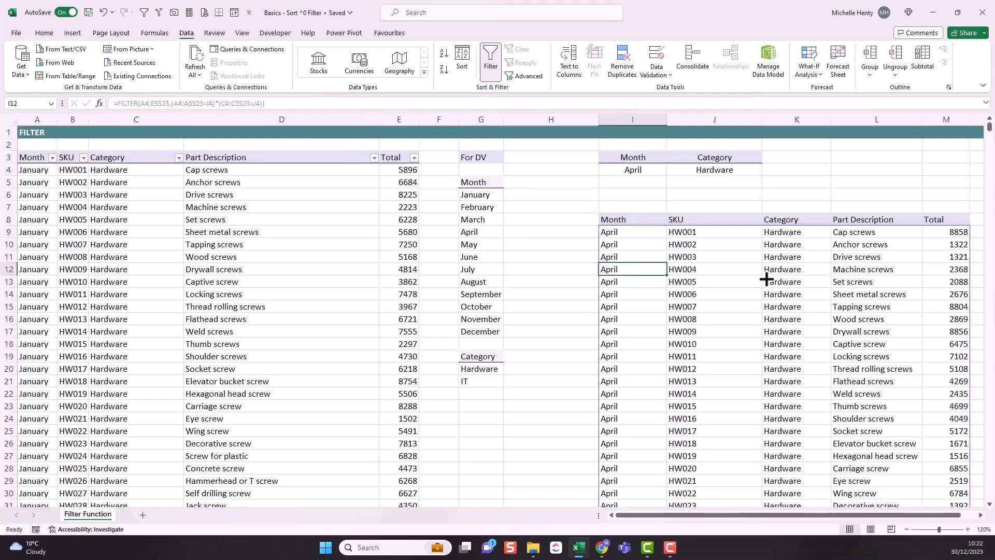
pyautogui.click(779, 257)
pyautogui.click(653, 231)
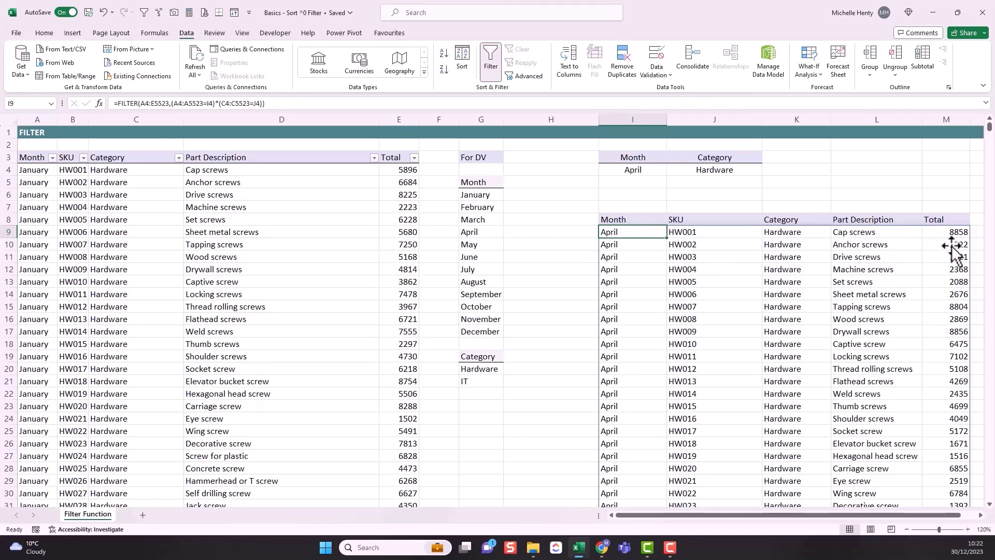
pyautogui.scroll(-2, 649, 314)
pyautogui.scroll(-20, 648, 314)
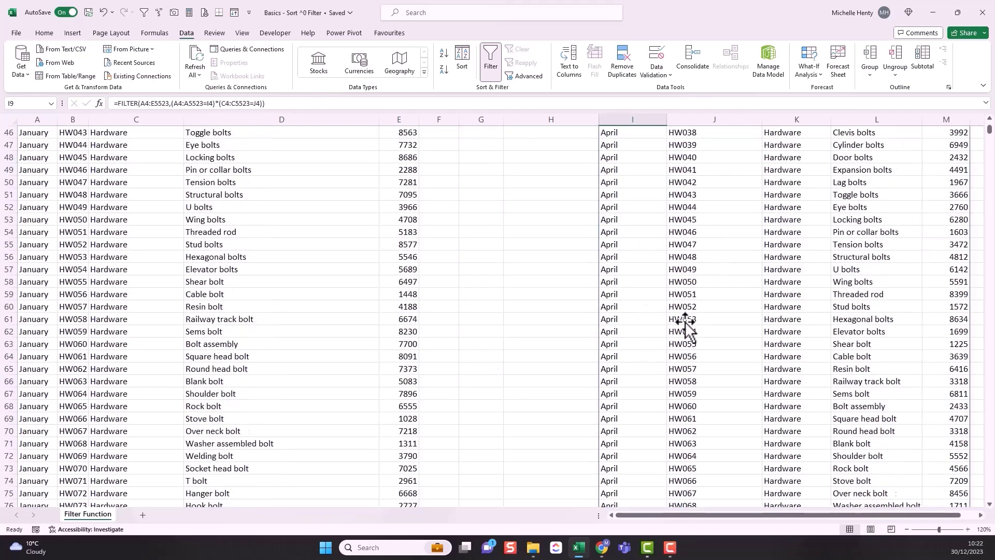
# Examine the remaining April hardware rows down to the end of the extracted list
pyautogui.scroll(-20, 685, 332)
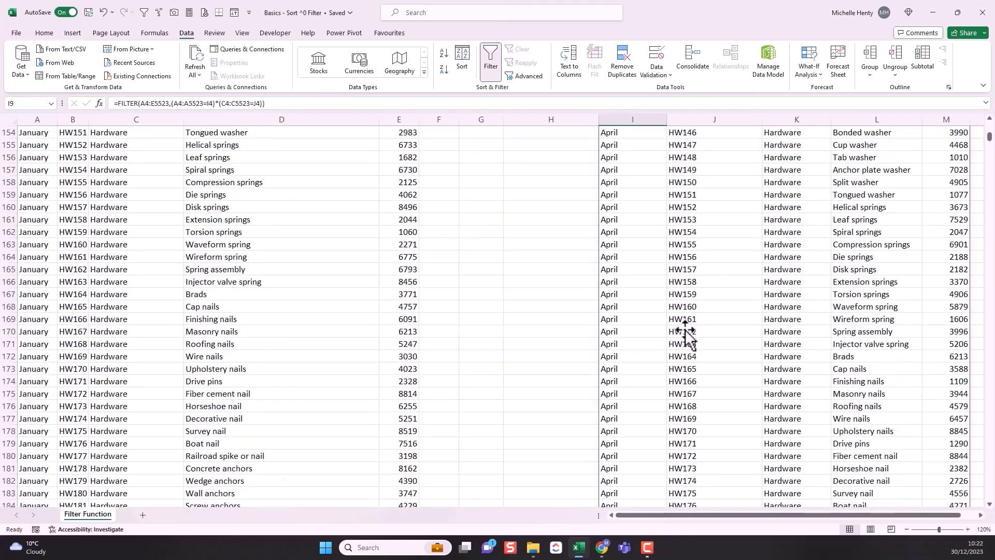
pyautogui.scroll(-20, 744, 368)
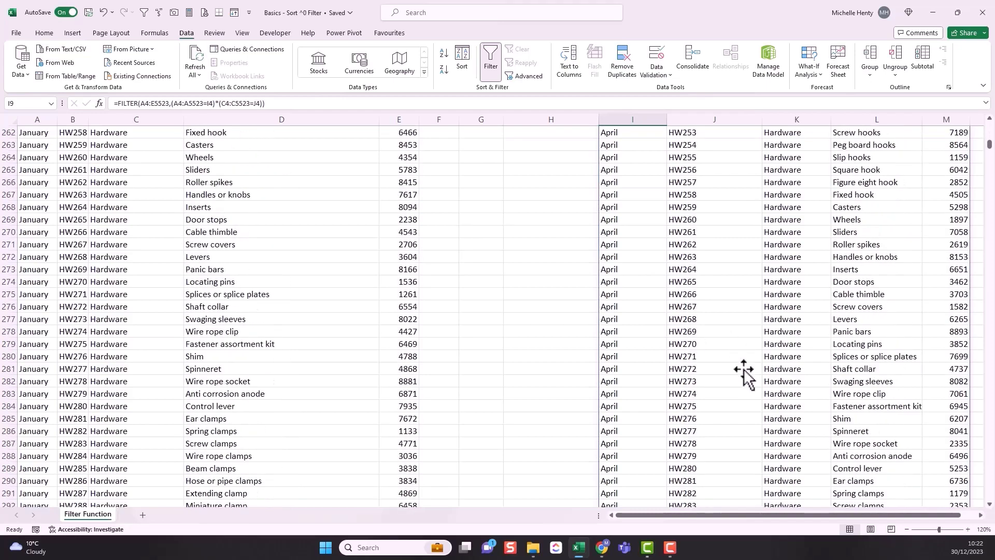
pyautogui.scroll(-7, 738, 371)
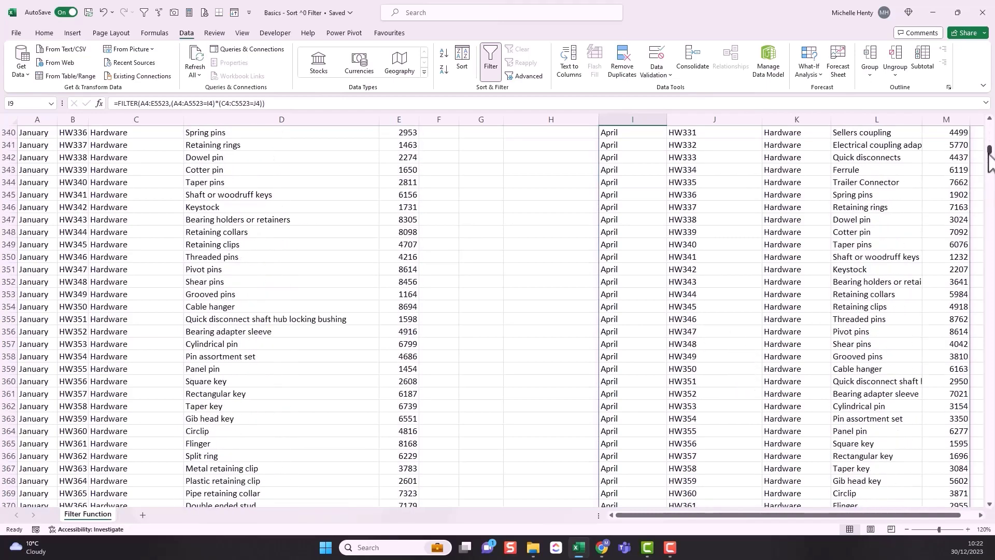
pyautogui.scroll(-20, 829, 365)
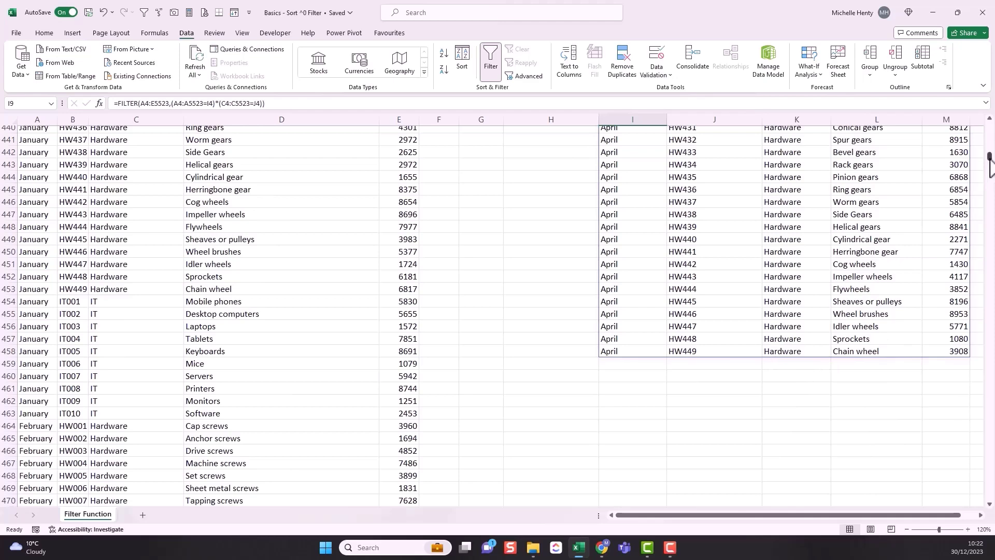
# Set the category in J4 to IT and the month in I4 to July using their validation lists
pyautogui.moveTo(989, 153); pyautogui.dragTo(989, 125)
pyautogui.click(723, 169)
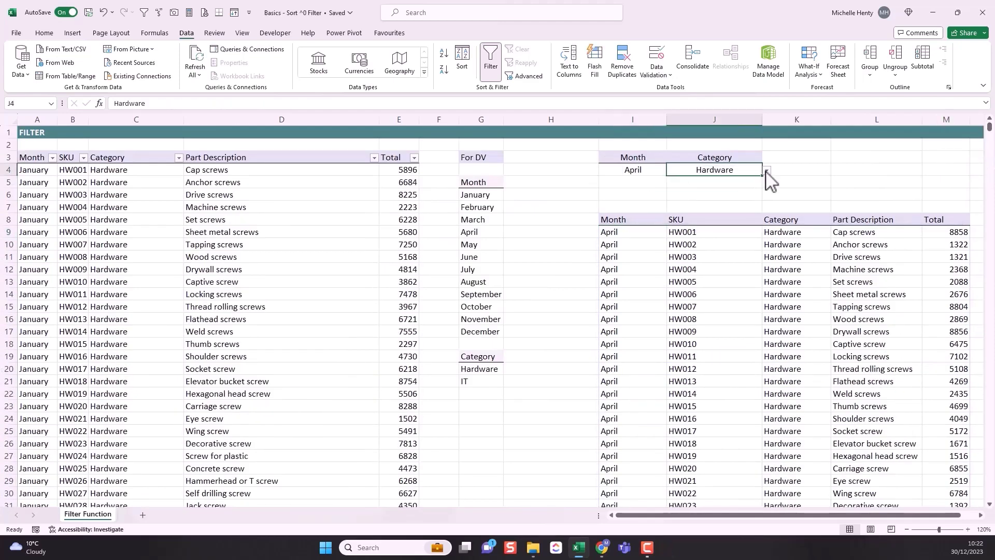
pyautogui.click(767, 171)
pyautogui.click(720, 189)
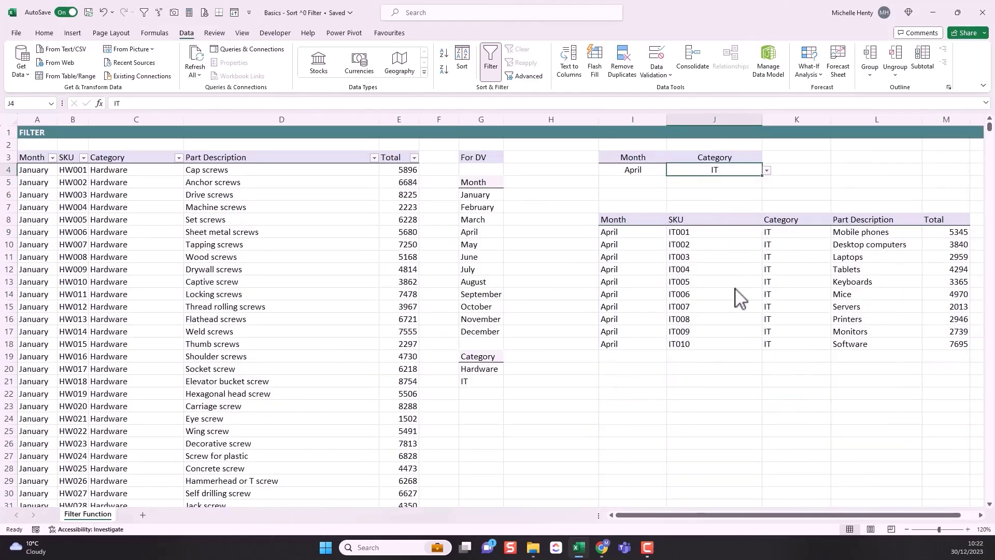
pyautogui.click(632, 172)
pyautogui.click(671, 171)
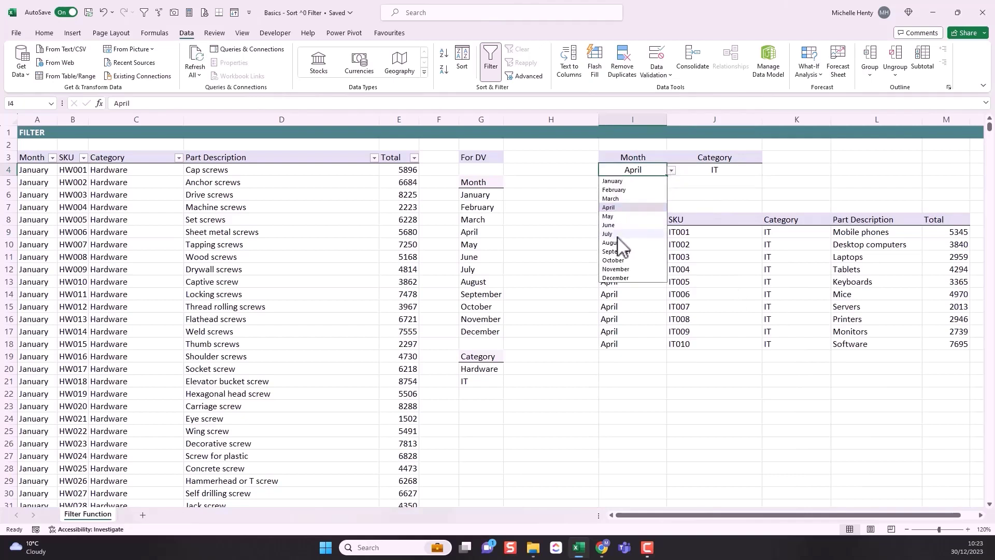
pyautogui.click(630, 233)
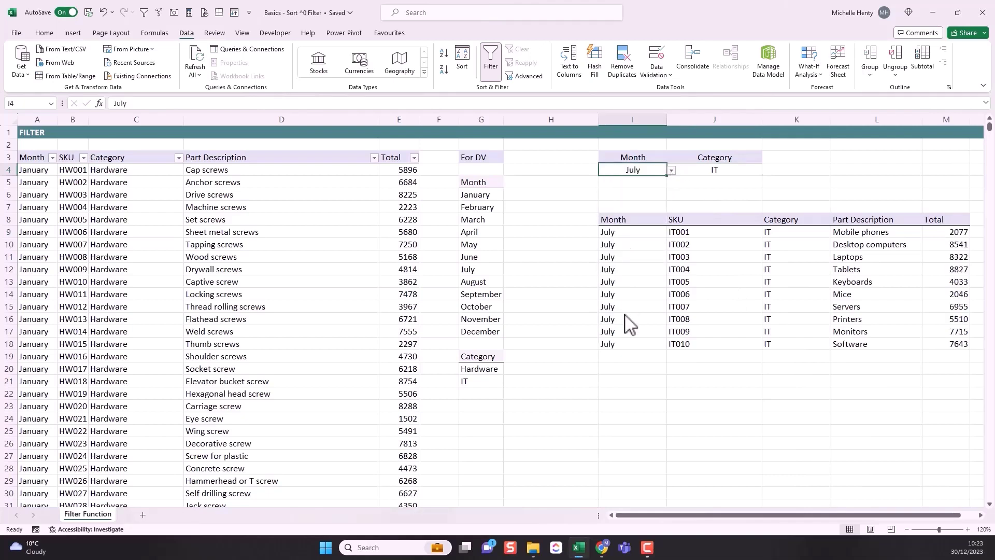
# Replace the * between the two conditions of the FILTER formula in I9 with + and enter the formula
pyautogui.click(628, 233)
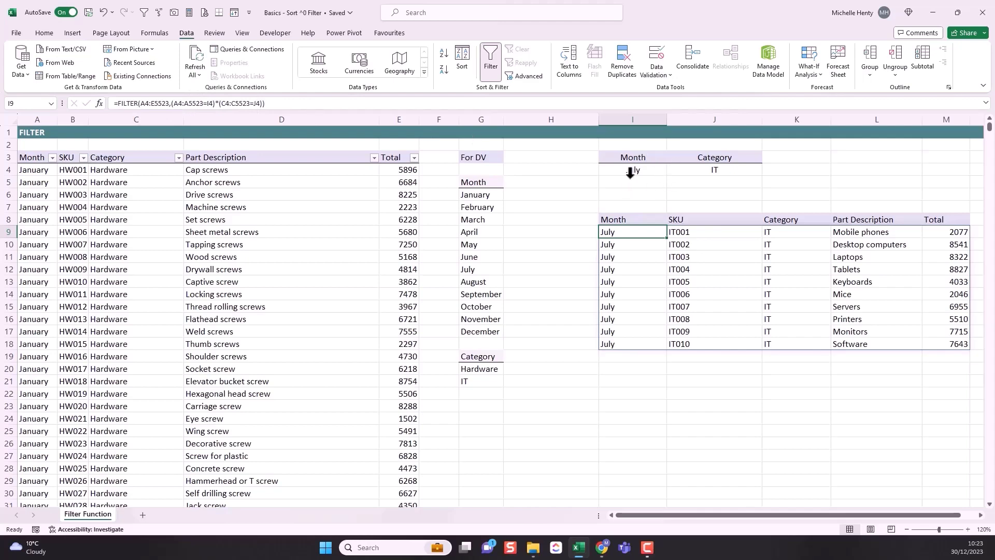
pyautogui.click(219, 103)
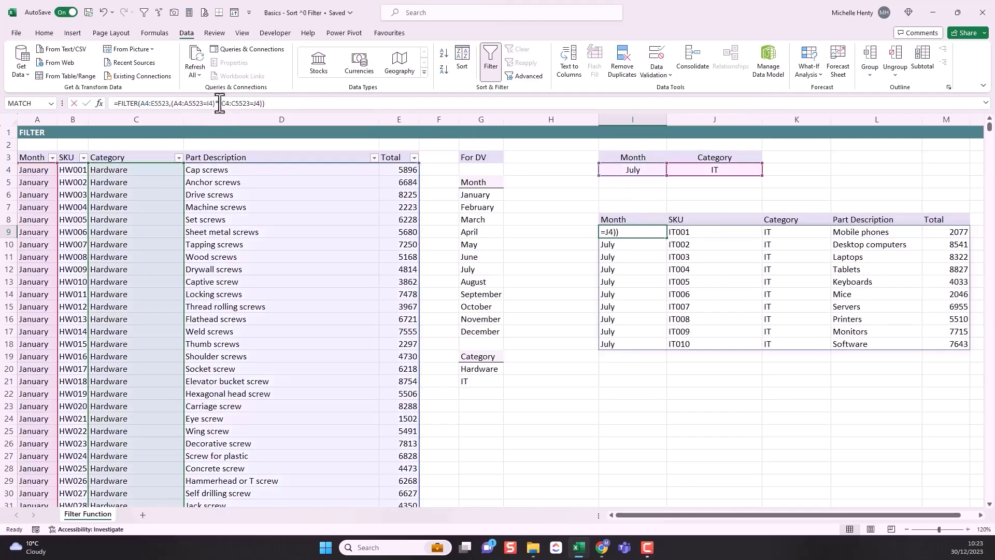
pyautogui.moveTo(220, 103); pyautogui.dragTo(215, 103)
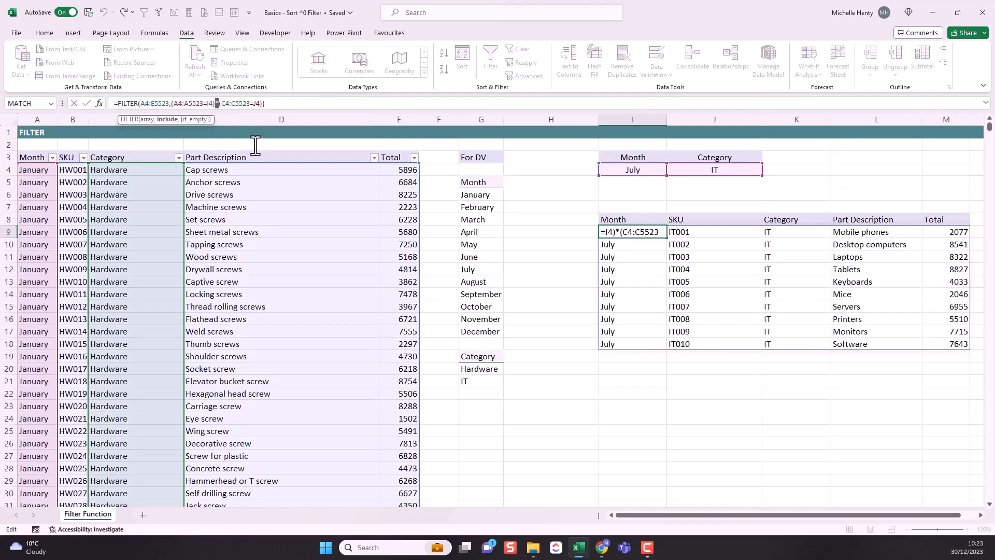
pyautogui.click(276, 103)
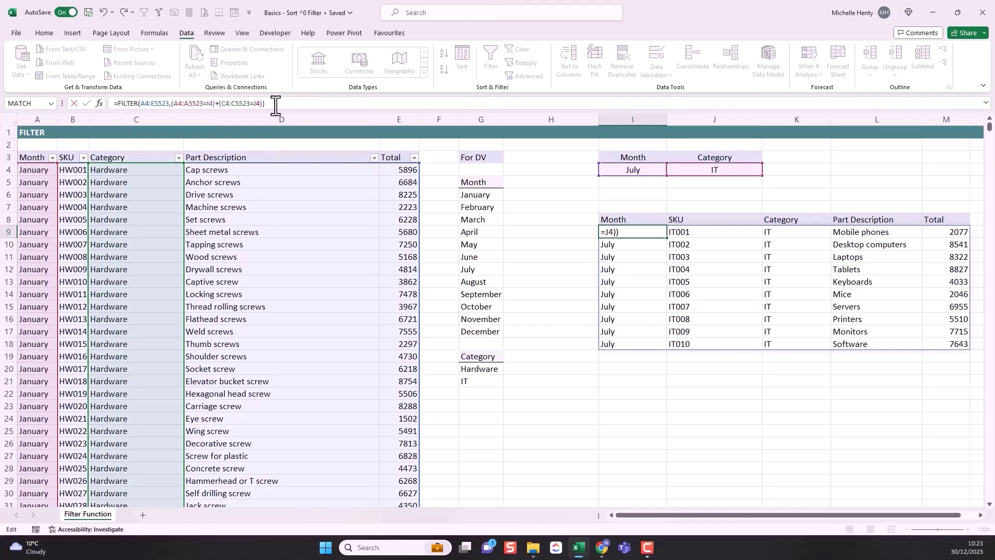
pyautogui.press('Return')
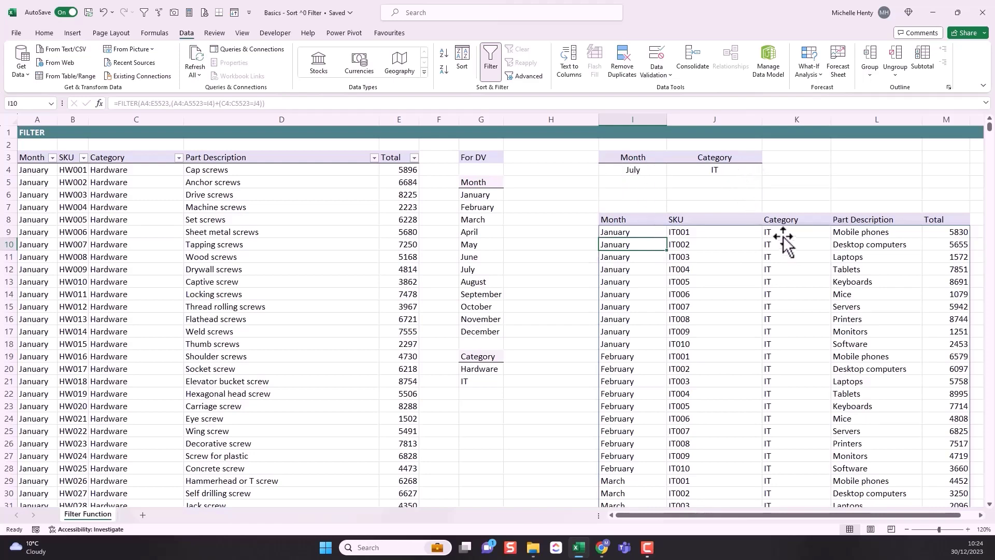
# Examine the months and categories in the rows extracted by the FILTER formula with the OR condition
pyautogui.scroll(-13, 780, 242)
pyautogui.scroll(-7, 784, 242)
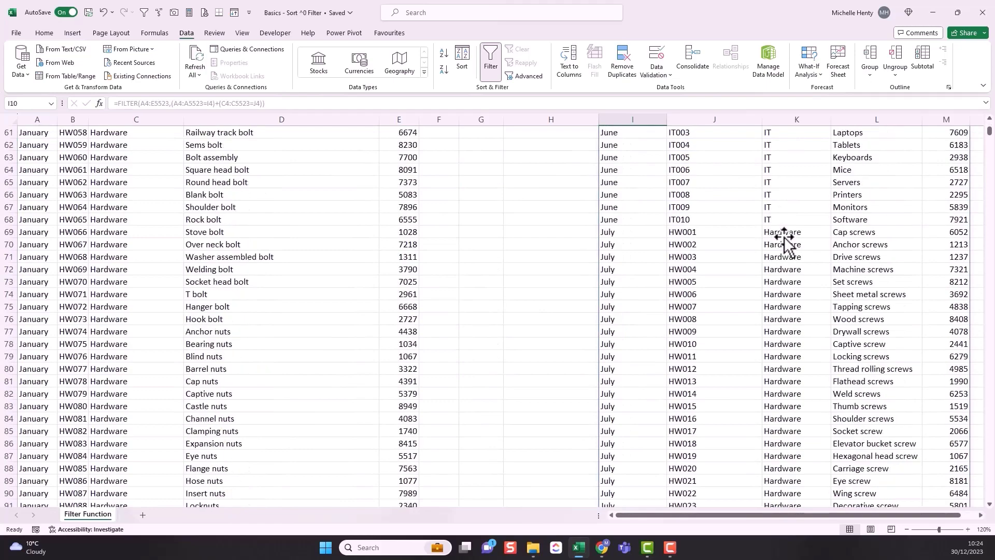
pyautogui.scroll(-7, 793, 343)
pyautogui.scroll(-20, 793, 340)
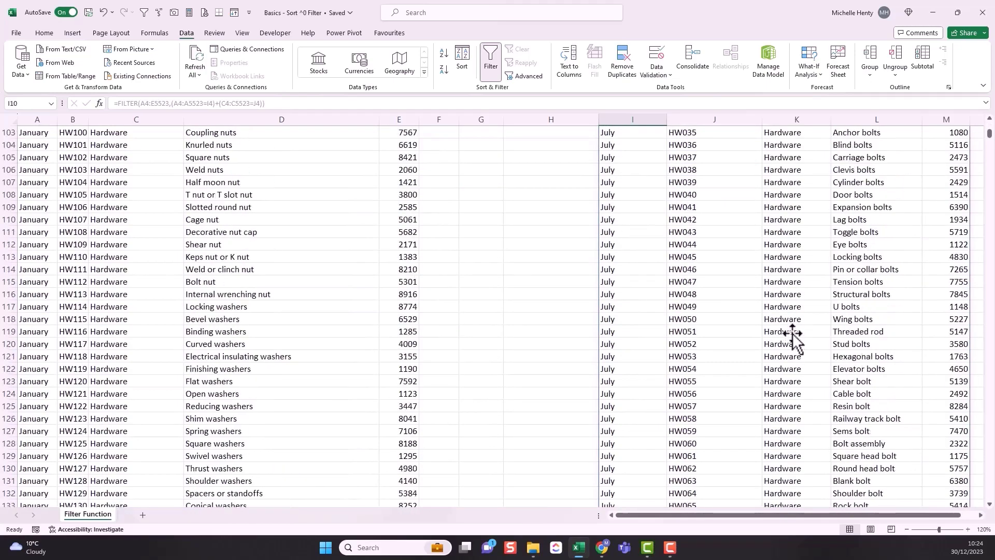
pyautogui.scroll(-15, 790, 337)
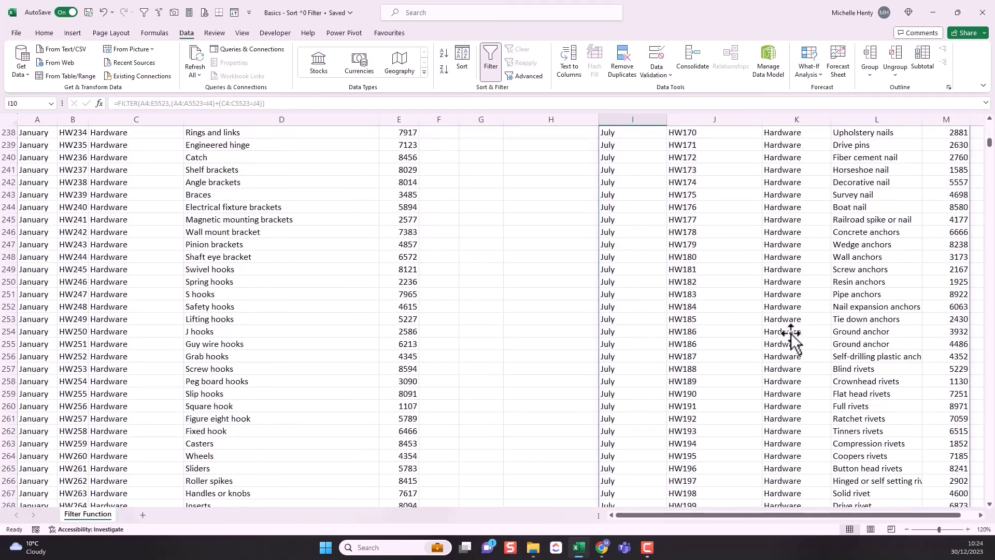
pyautogui.scroll(-11, 881, 311)
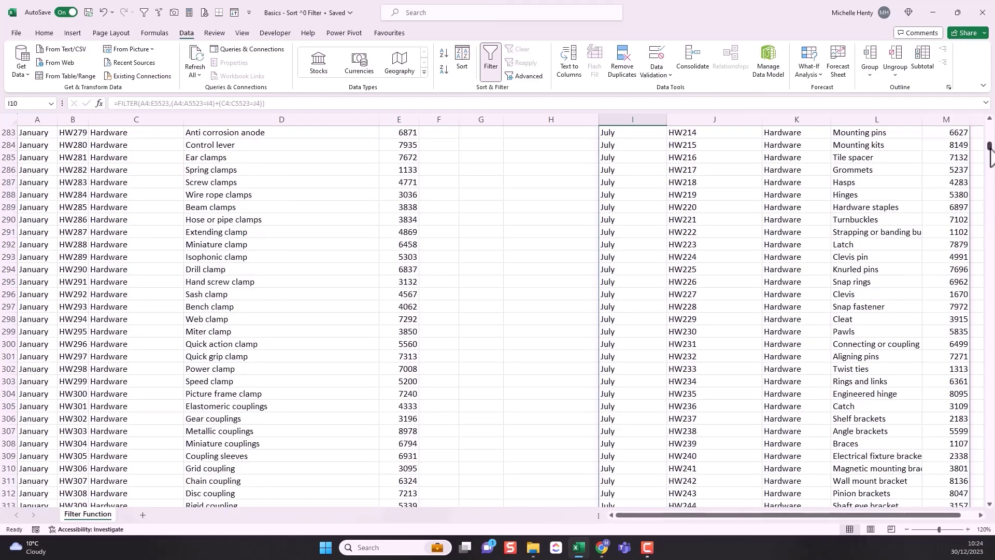
pyautogui.moveTo(990, 148); pyautogui.dragTo(989, 152)
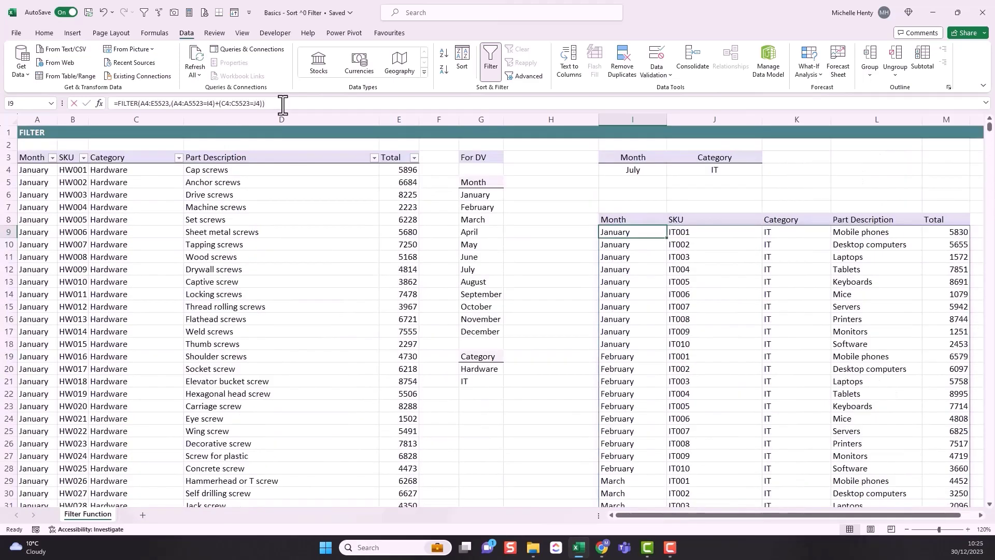
# Extend the include argument of the FILTER formula in I9 with the part description condition +D4:D5523="Cap screws"
pyautogui.click(282, 104)
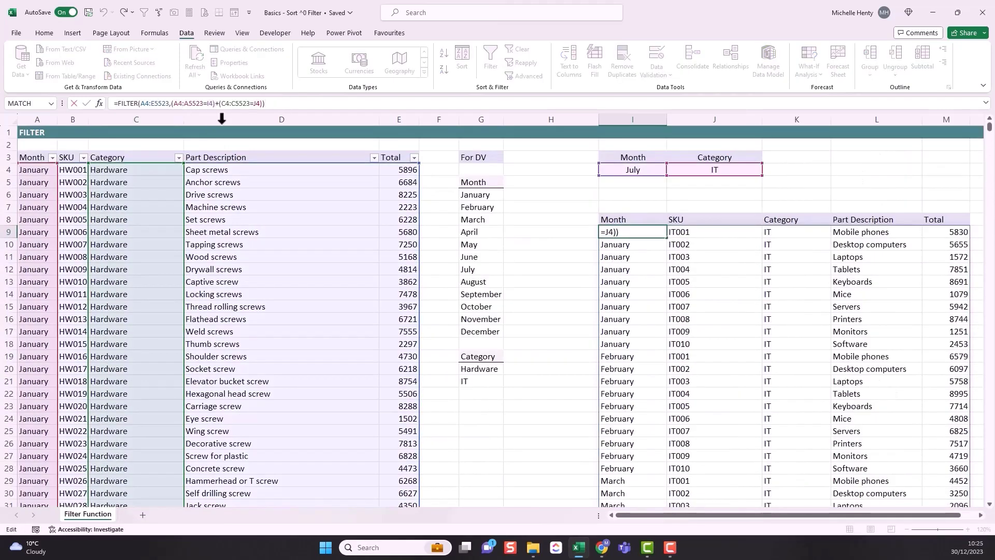
pyautogui.click(264, 104)
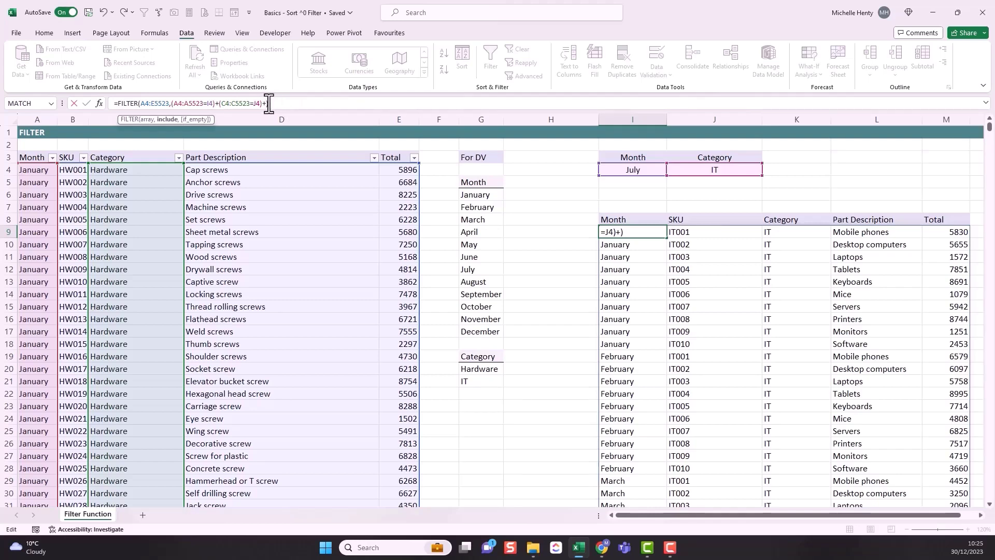
pyautogui.click(220, 171)
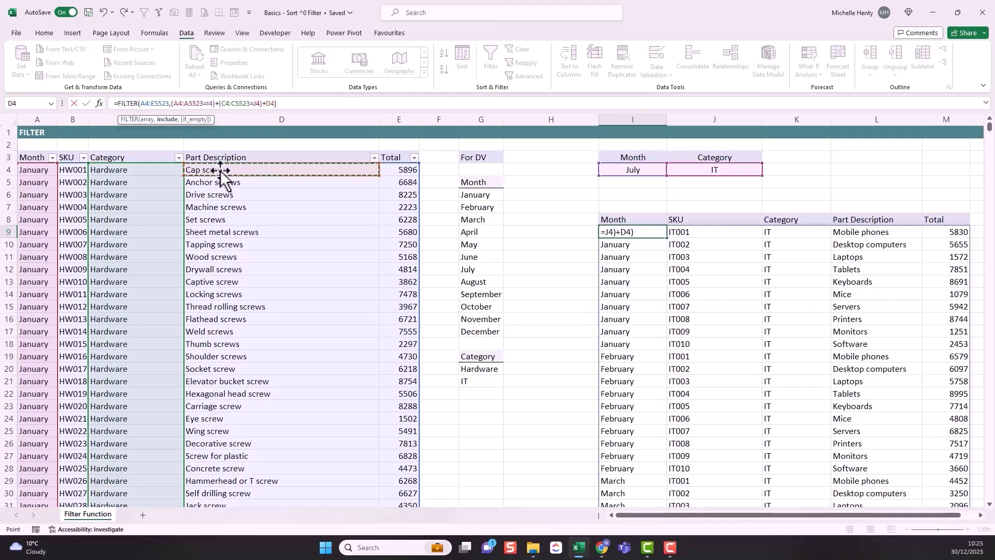
pyautogui.hotkey('ctrl', 'shift', 'Down')
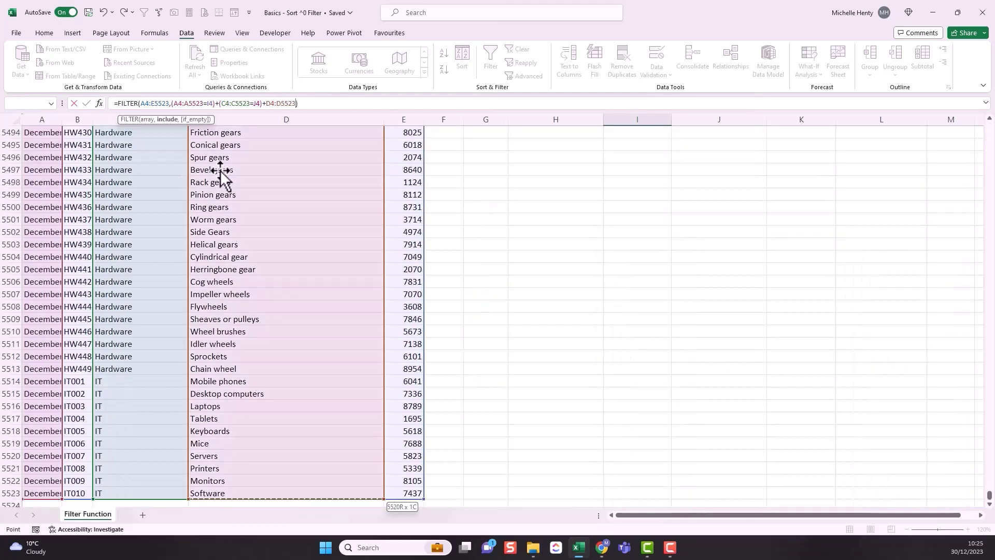
pyautogui.click(302, 103)
pyautogui.press('BackSpace')
pyautogui.write('=')
pyautogui.write('"')
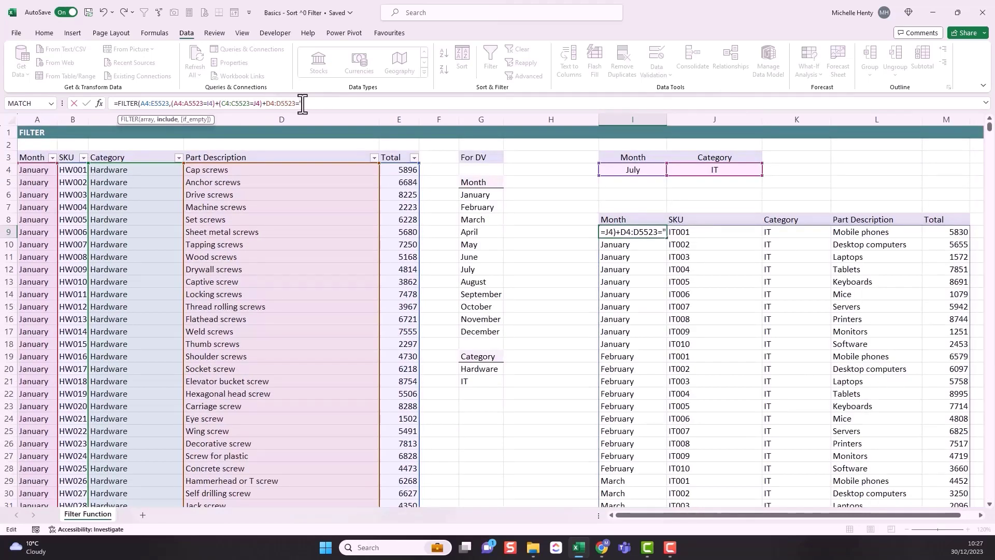
pyautogui.write('Cap screws"')
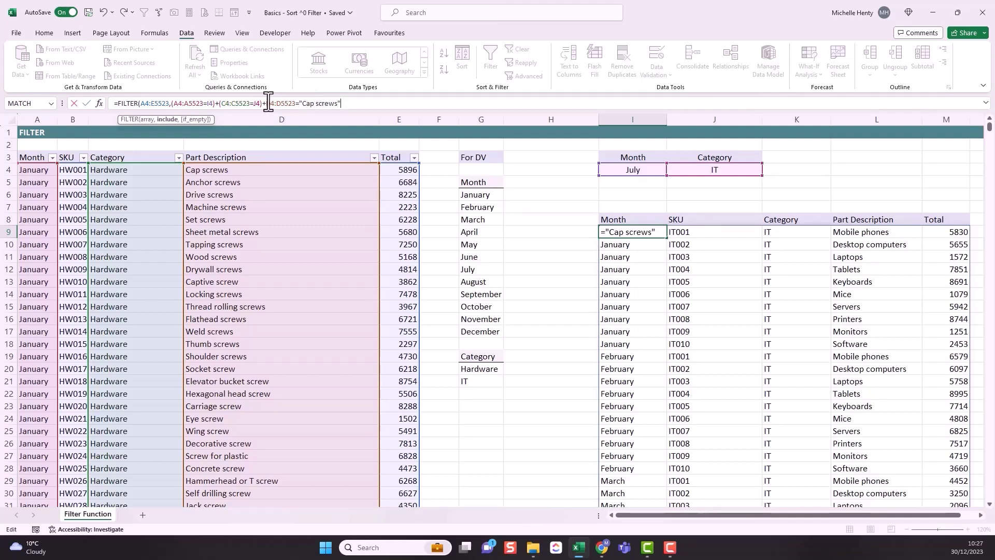
# Enclose the part description condition in parentheses as (D4:D5523="Cap screws"), and enter the formula
pyautogui.moveTo(267, 103); pyautogui.dragTo(272, 103)
pyautogui.write('(')
pyautogui.click(348, 103)
pyautogui.write(')')
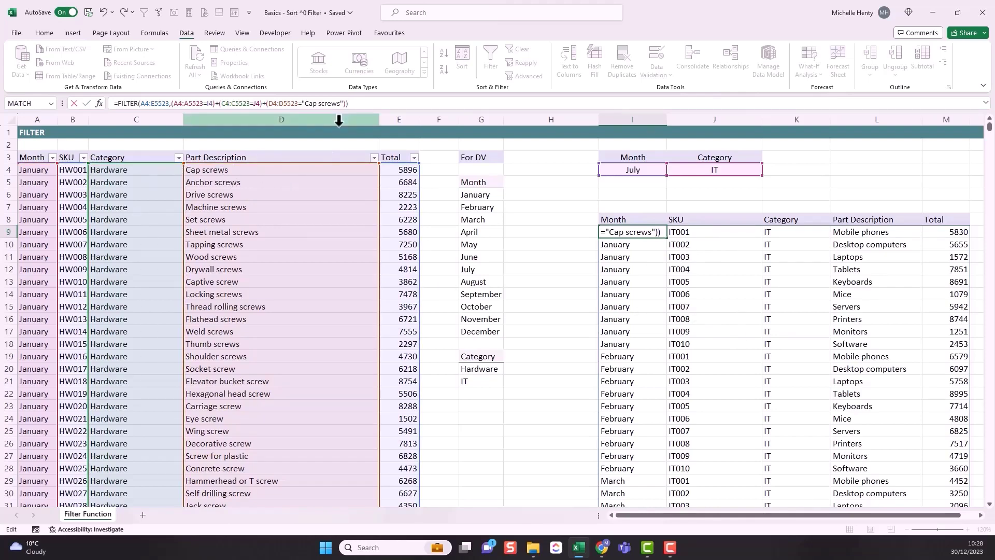
pyautogui.press('Return')
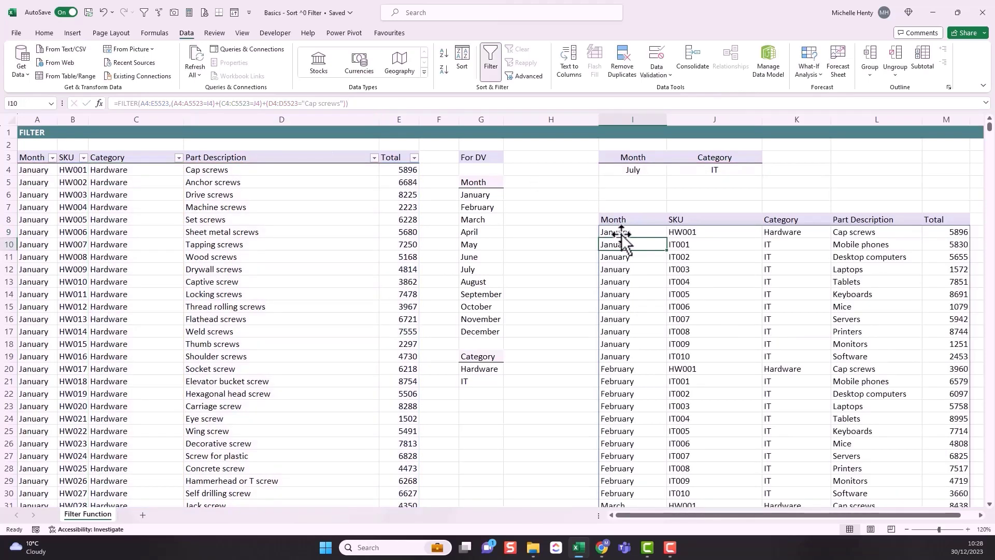
# Examine the extracted rows against the three OR conditions, checking the month, category and part description columns
pyautogui.moveTo(622, 231); pyautogui.dragTo(854, 238)
pyautogui.moveTo(765, 246); pyautogui.dragTo(772, 357)
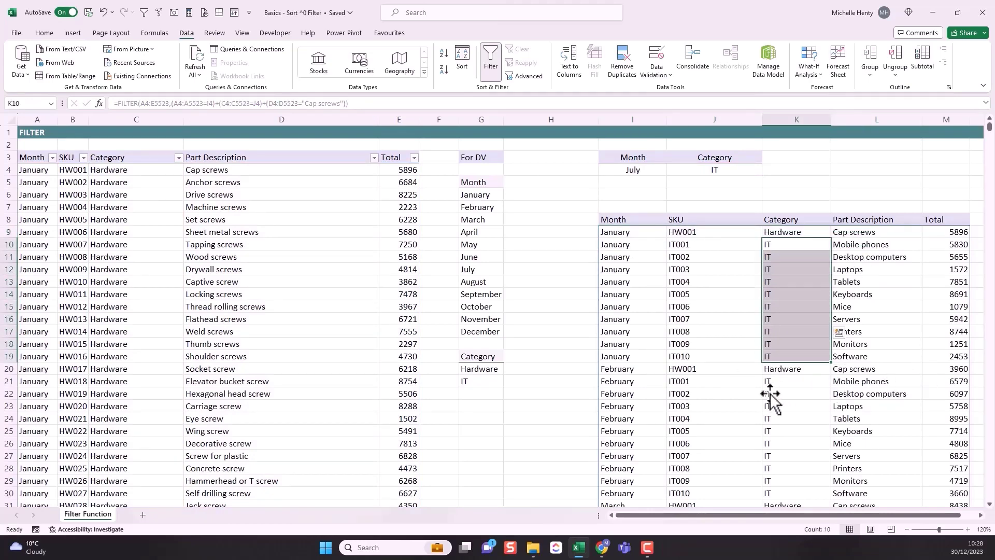
pyautogui.scroll(-7, 774, 386)
pyautogui.scroll(-20, 774, 383)
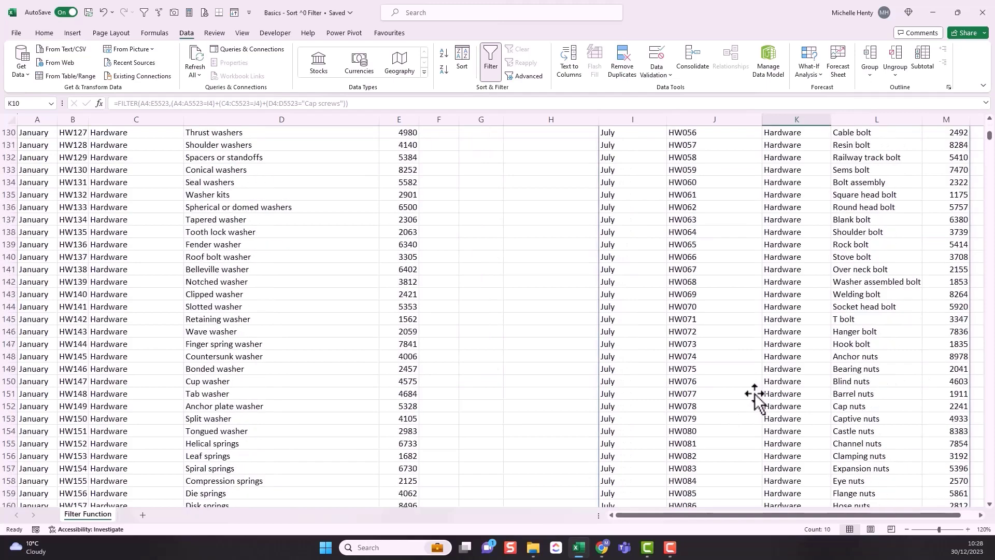
pyautogui.scroll(-20, 755, 396)
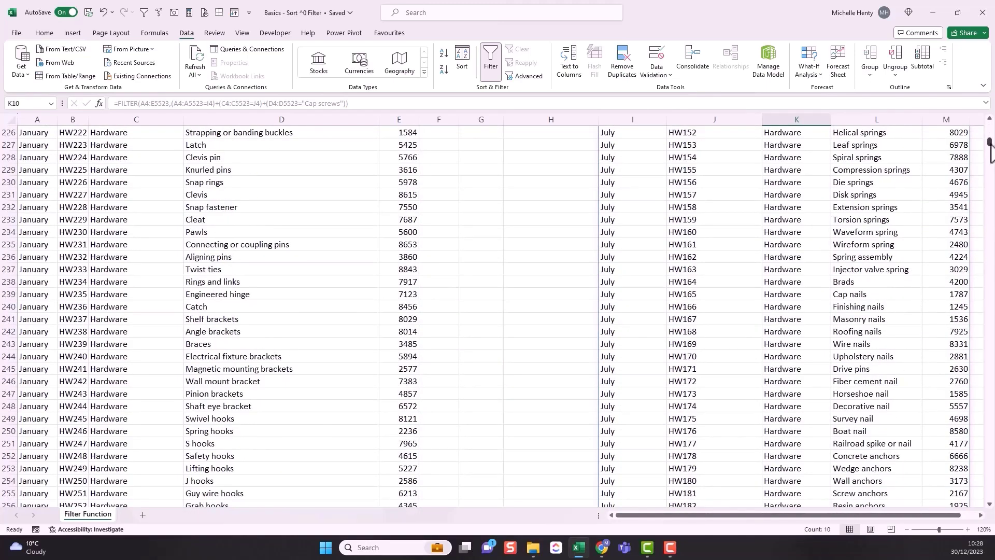
pyautogui.scroll(-20, 674, 394)
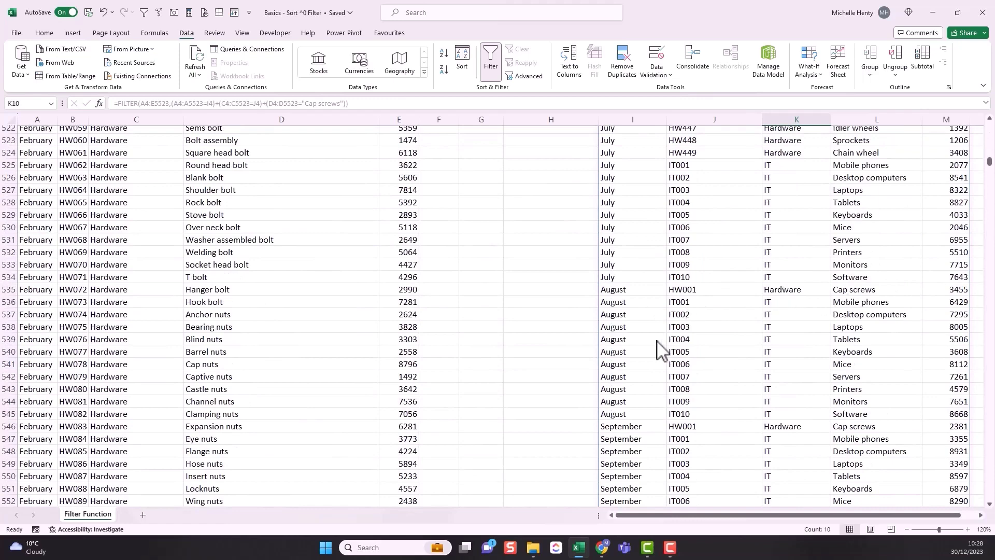
pyautogui.scroll(-6, 732, 437)
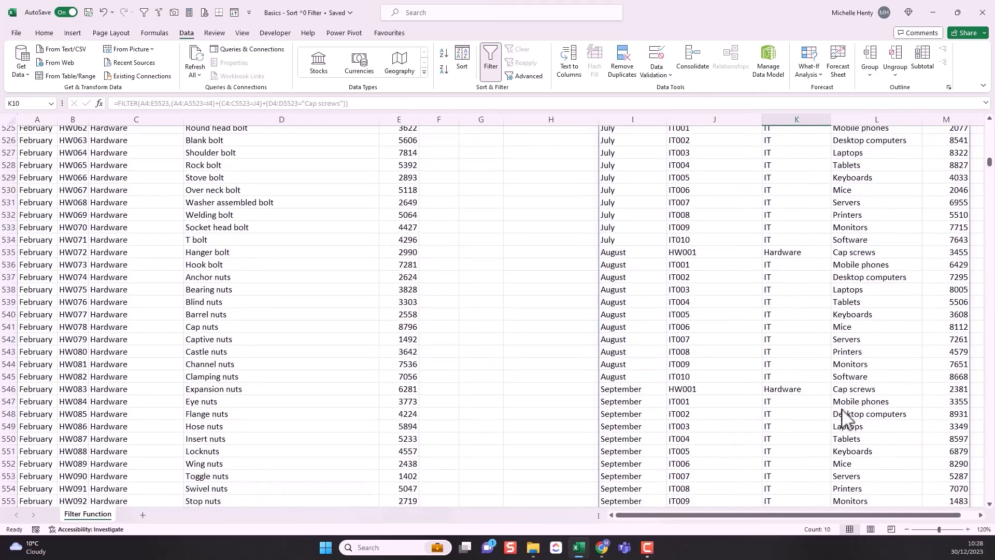
pyautogui.scroll(-7, 830, 374)
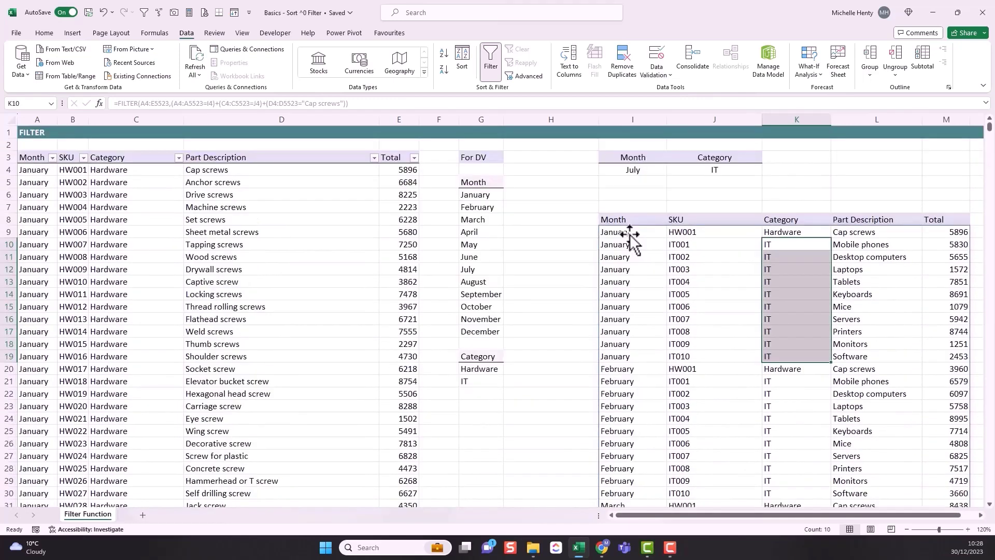
# Replace both + operators with * in the FILTER formula in I9 so the month, category and part description conditions combine with AND logic
pyautogui.click(630, 235)
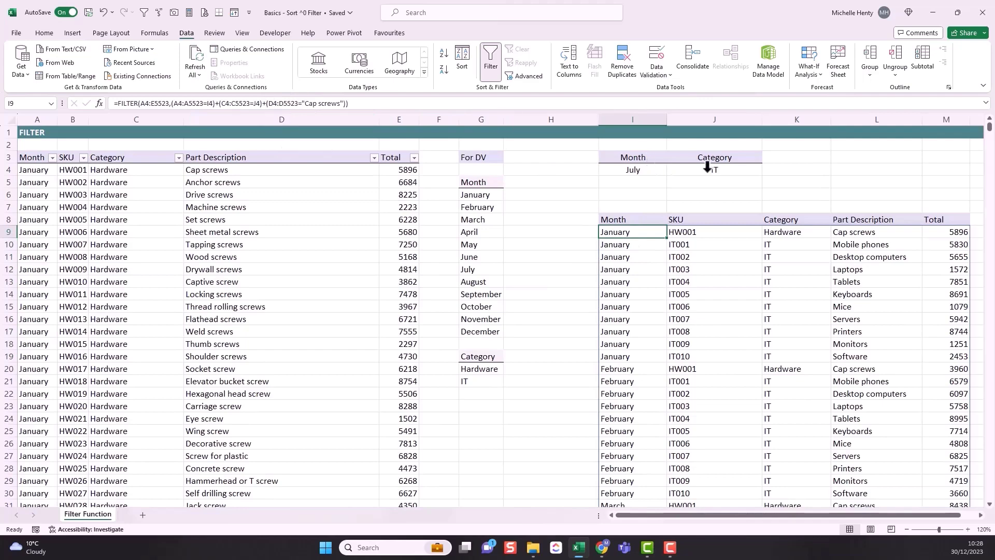
pyautogui.click(264, 103)
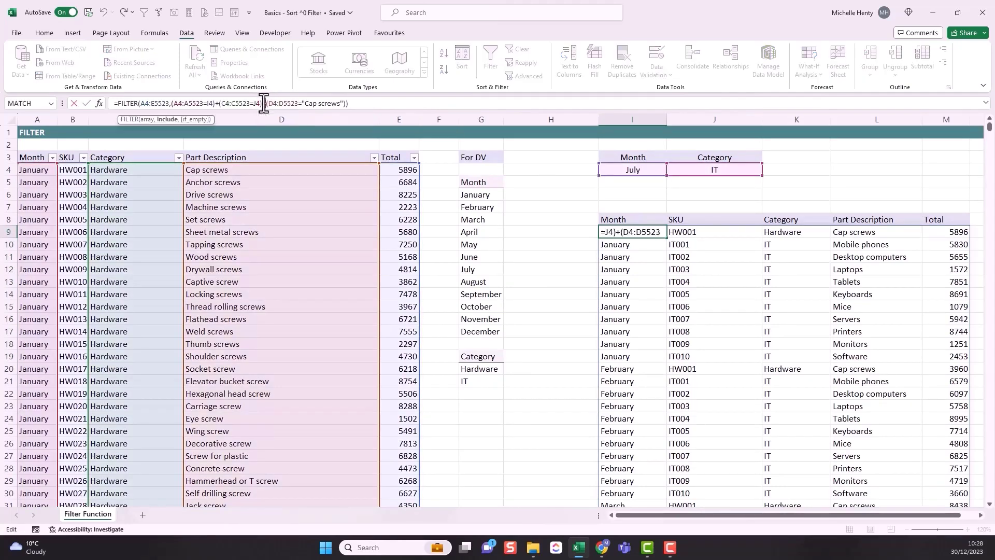
pyautogui.doubleClick(217, 103)
pyautogui.press('End')
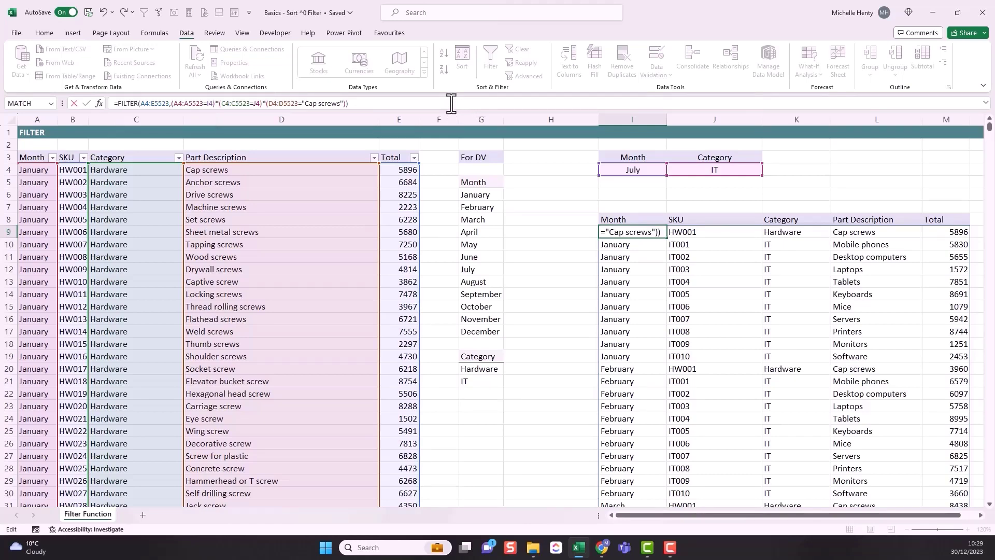
pyautogui.press('Return')
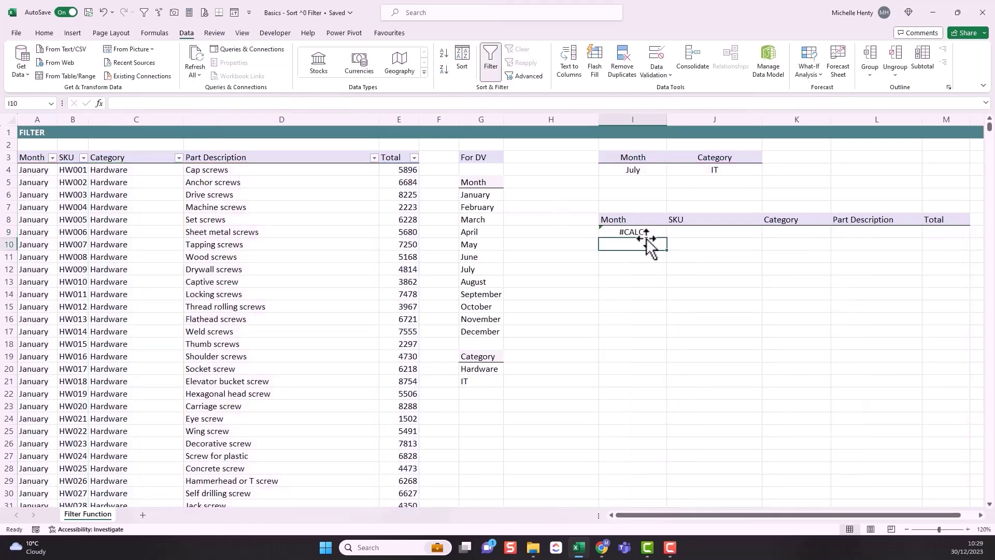
# Change the part description criterion in the FILTER formula in I9 to "Printers" and enter the formula
pyautogui.press('Up')
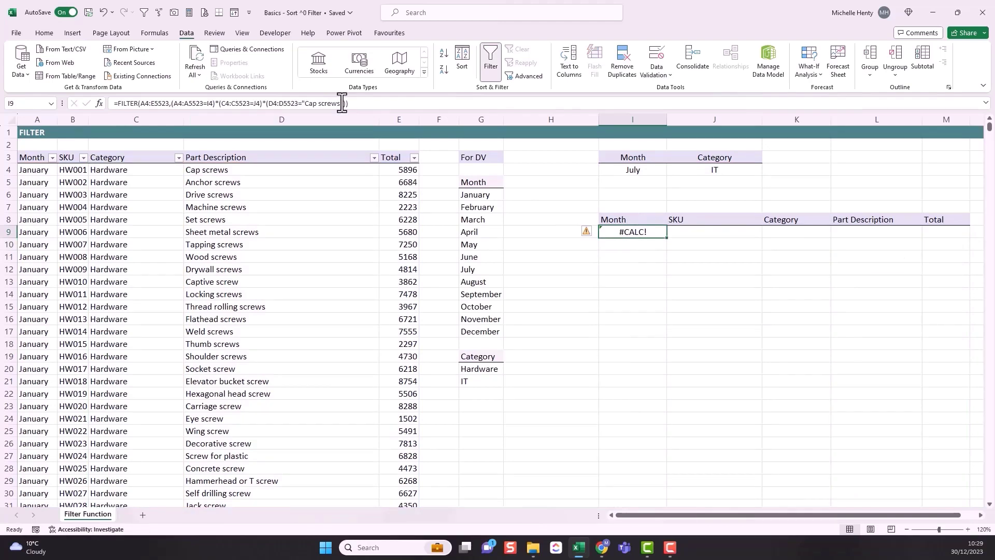
pyautogui.moveTo(340, 104); pyautogui.dragTo(309, 107)
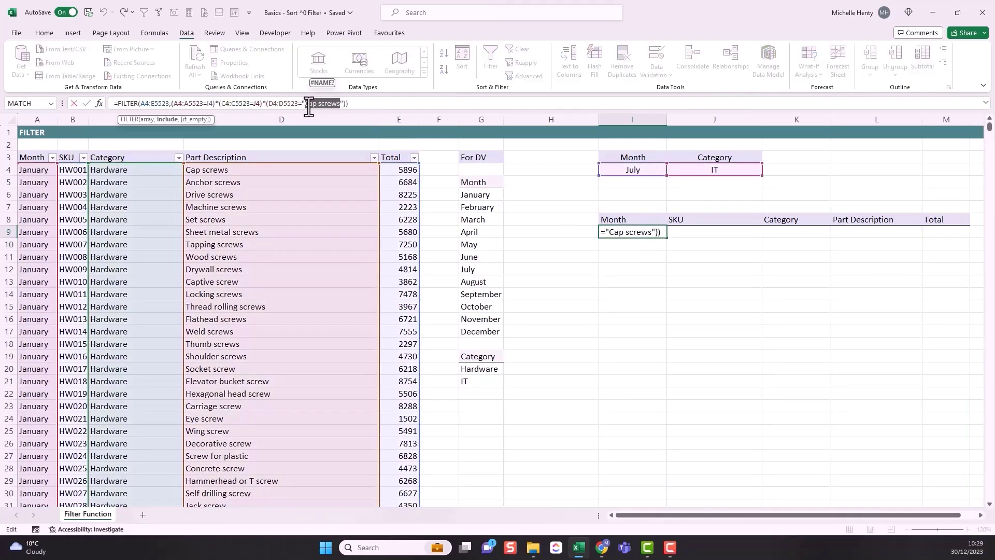
pyautogui.write('Printer')
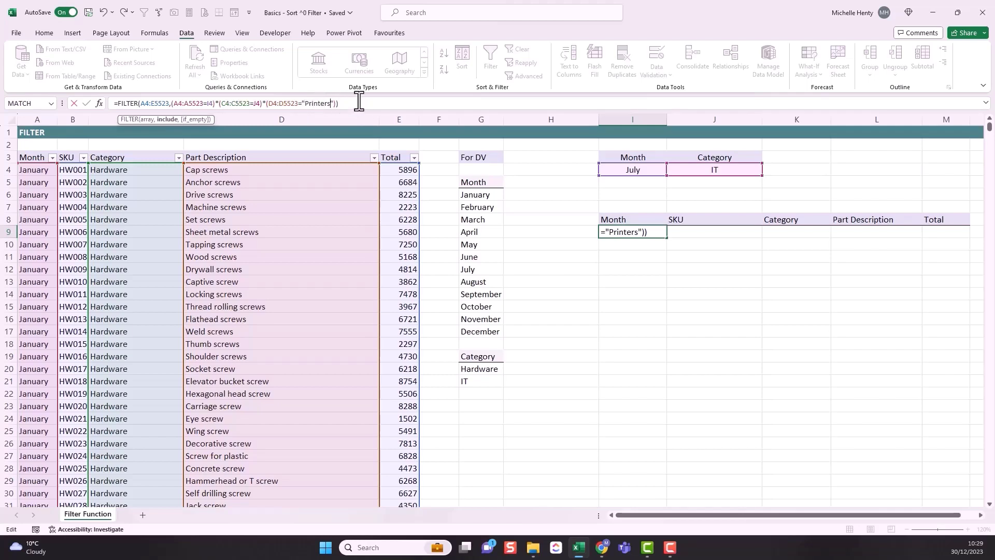
pyautogui.press('Return')
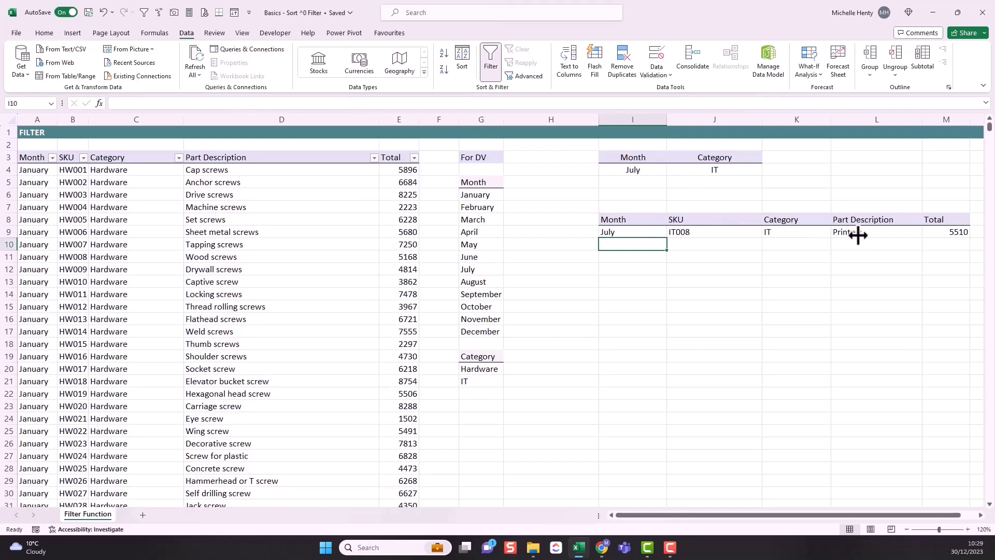
# Remove the *(D4:D5523="Printers") condition from the FILTER formula in I9, keeping only the month and category conditions, and enter it
pyautogui.click(637, 233)
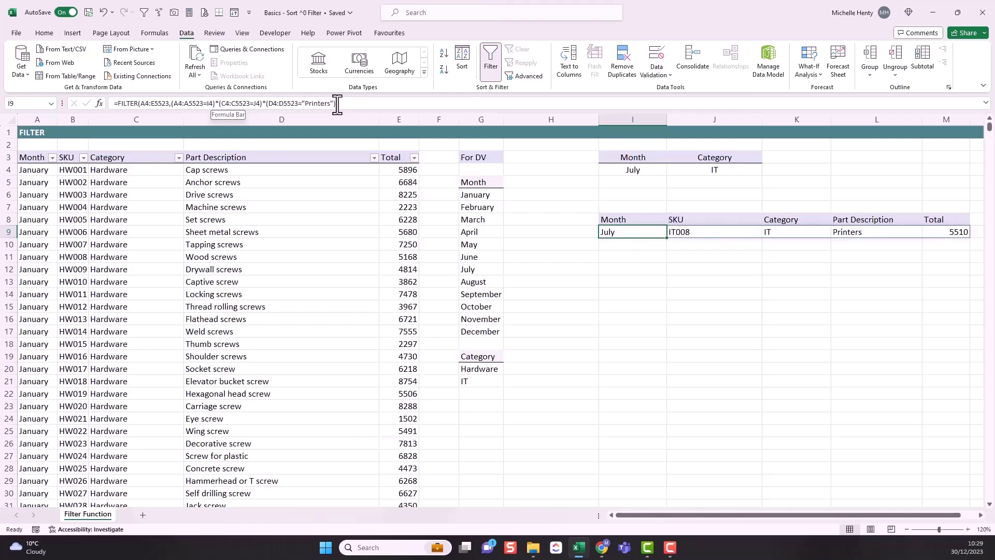
pyautogui.moveTo(336, 103); pyautogui.dragTo(258, 111)
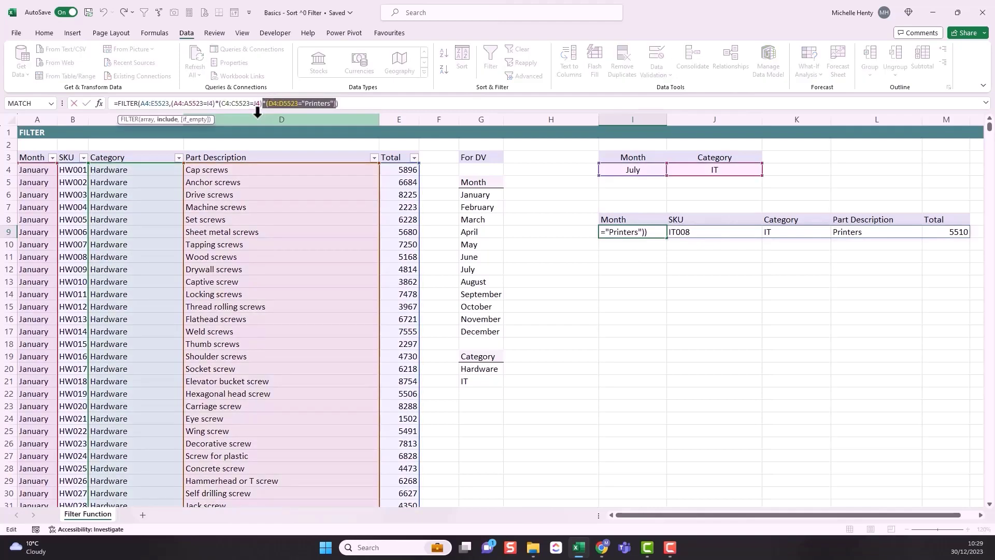
pyautogui.press('BackSpace')
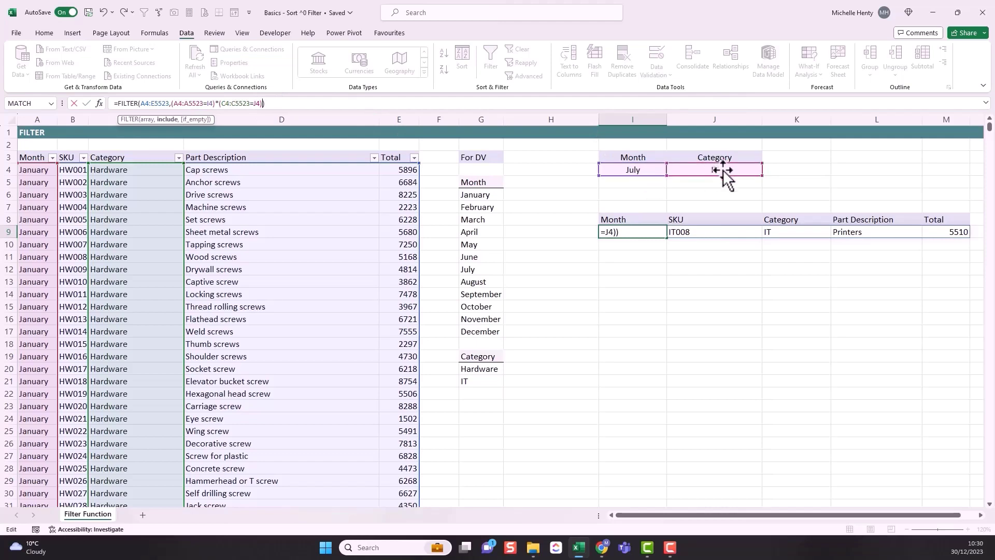
pyautogui.press('Return')
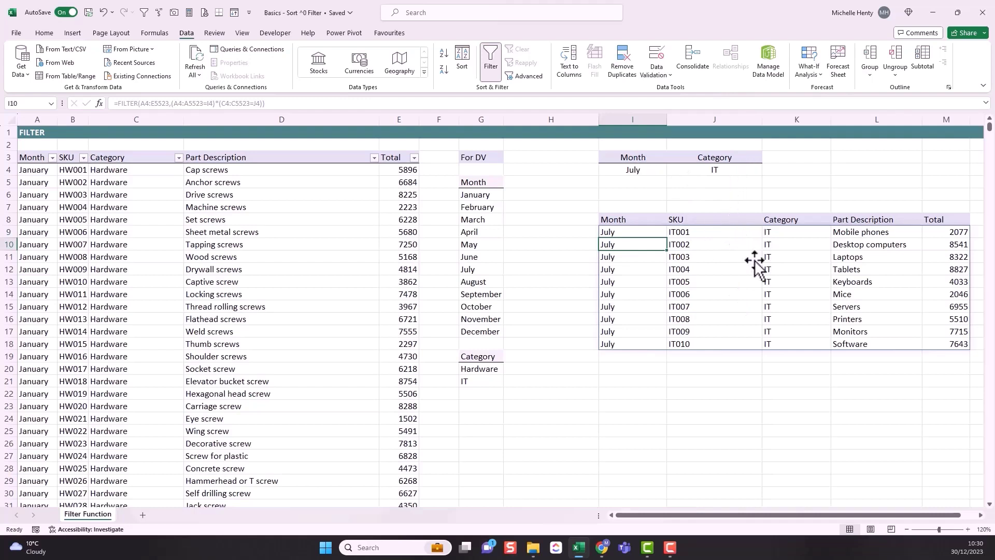
# Examine the month, SKU and category columns of the extracted rows against the criteria in I4 and J4
pyautogui.moveTo(772, 234); pyautogui.dragTo(779, 341)
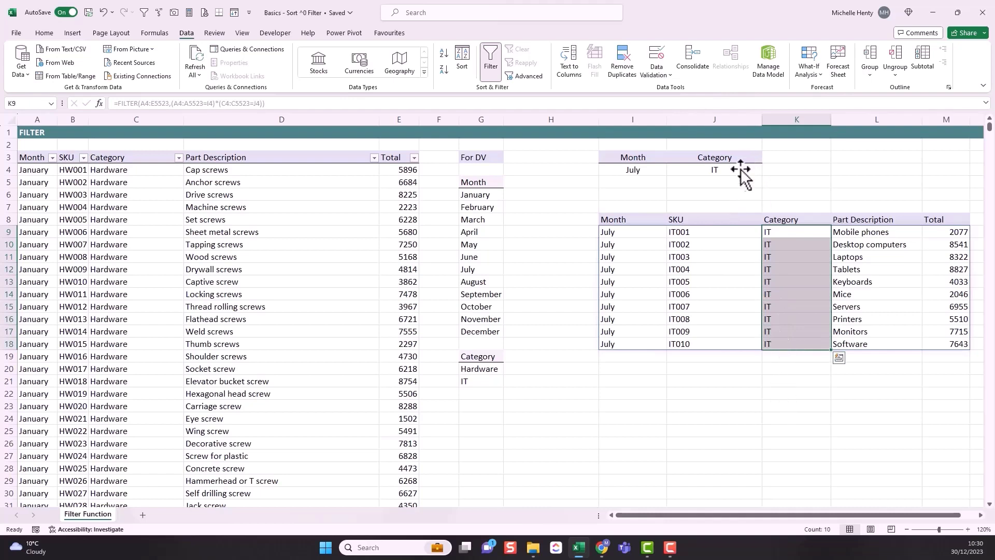
pyautogui.click(724, 169)
pyautogui.moveTo(783, 233); pyautogui.dragTo(782, 343)
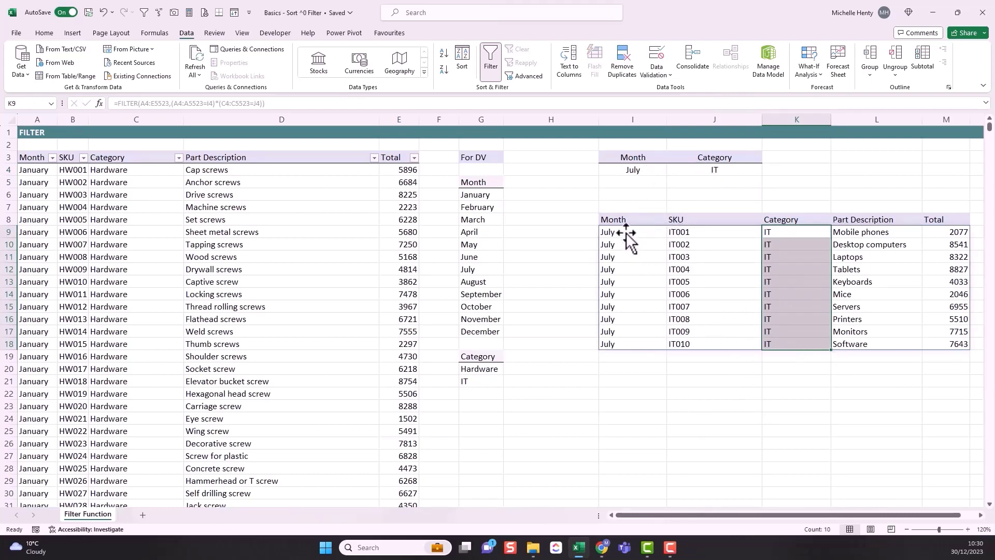
pyautogui.moveTo(626, 234); pyautogui.dragTo(629, 347)
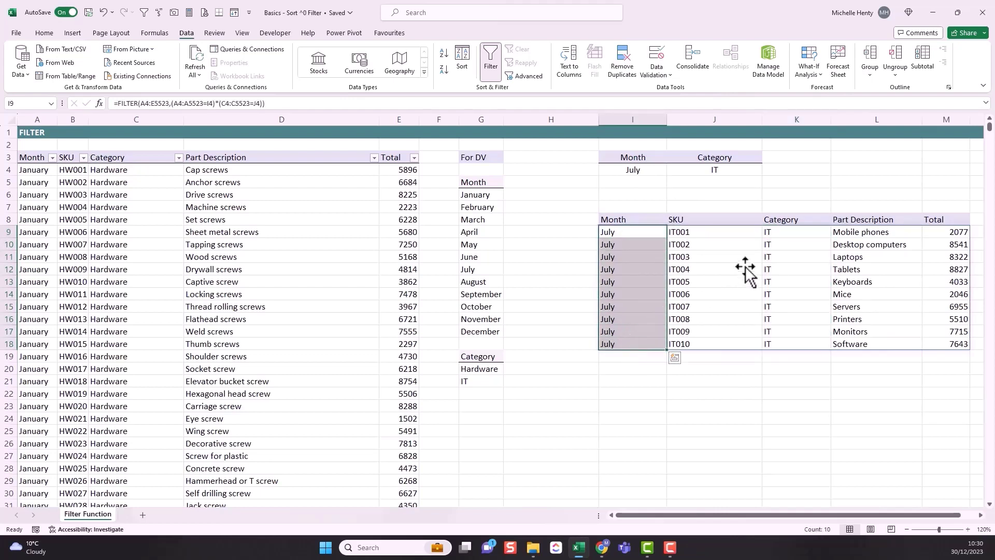
pyautogui.moveTo(773, 231); pyautogui.dragTo(778, 348)
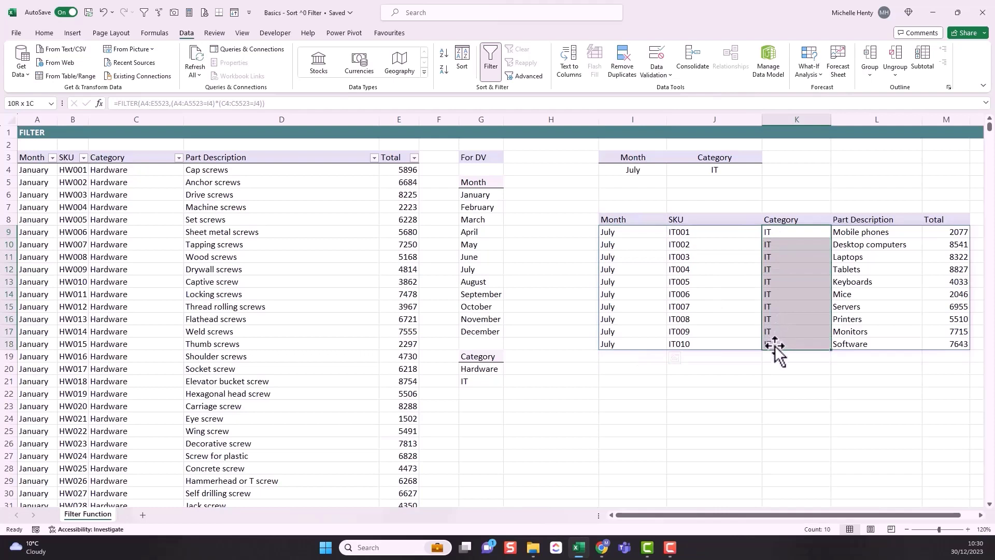
pyautogui.moveTo(691, 233); pyautogui.dragTo(686, 344)
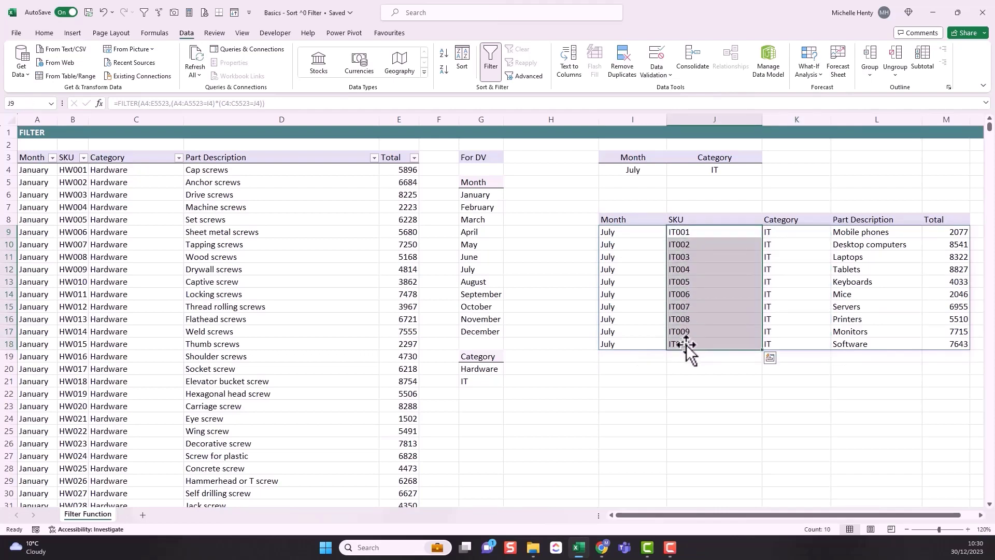
pyautogui.moveTo(795, 232); pyautogui.dragTo(796, 343)
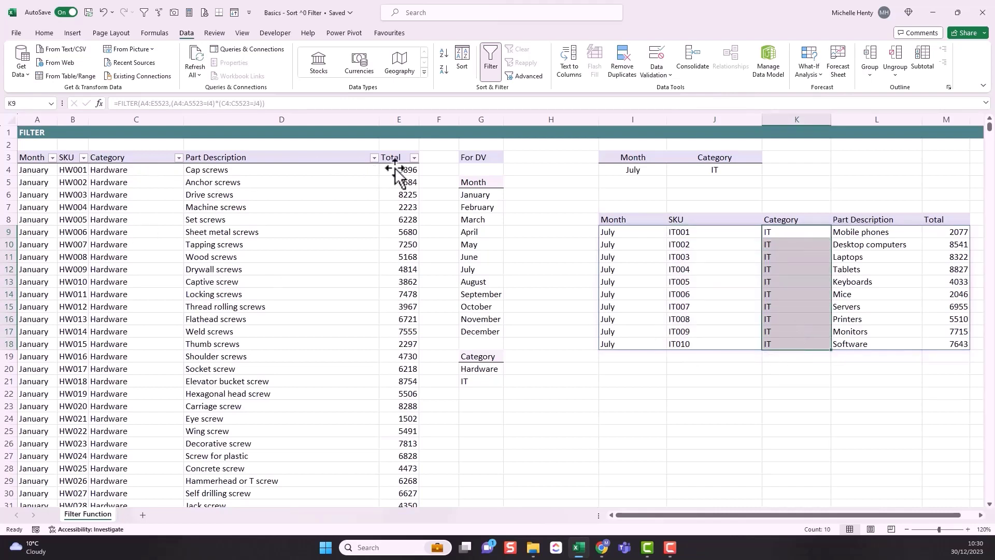
# Inspect the array argument A4:E5523 of the FILTER formula in I9 against the full extent of the source table, leaving the formula as is
pyautogui.click(639, 234)
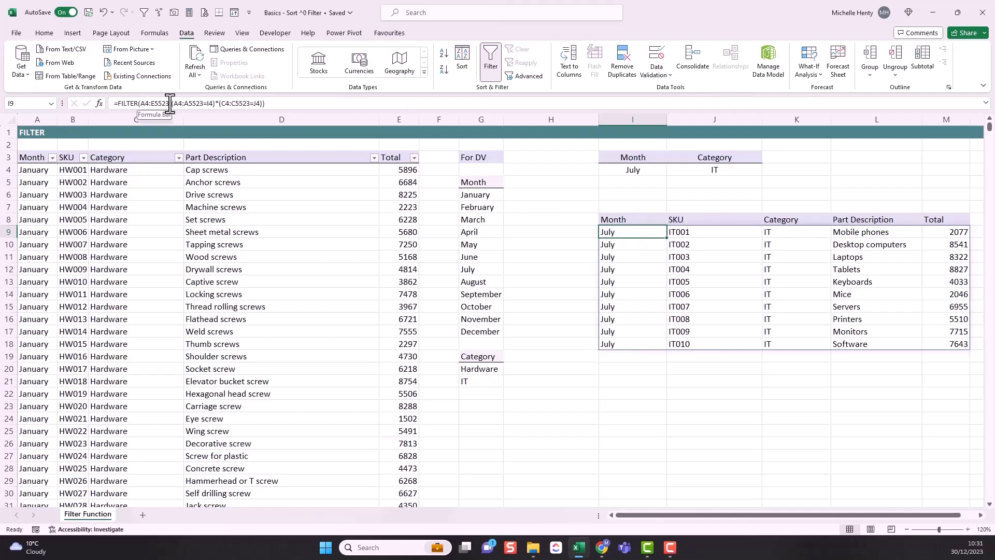
pyautogui.moveTo(170, 103); pyautogui.dragTo(140, 104)
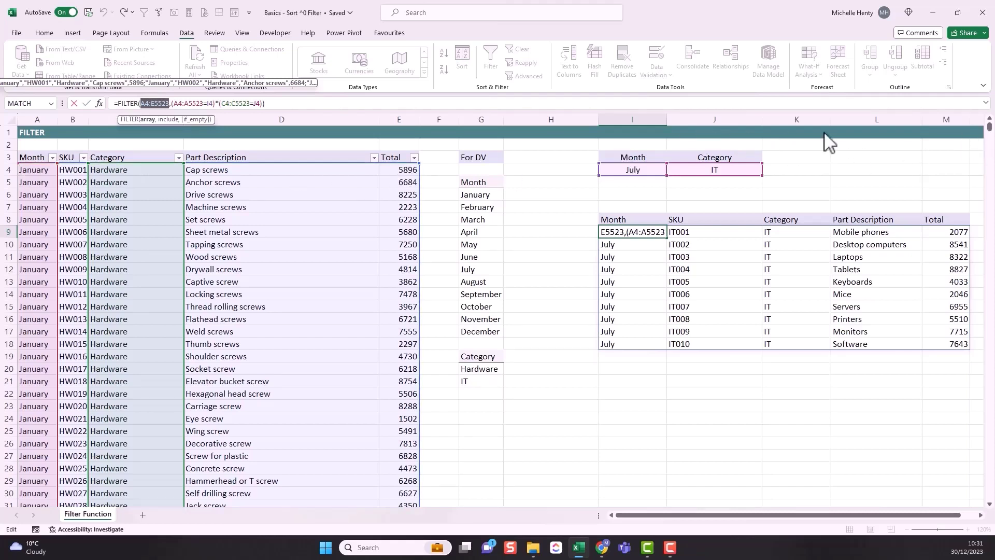
pyautogui.moveTo(989, 127); pyautogui.dragTo(950, 515)
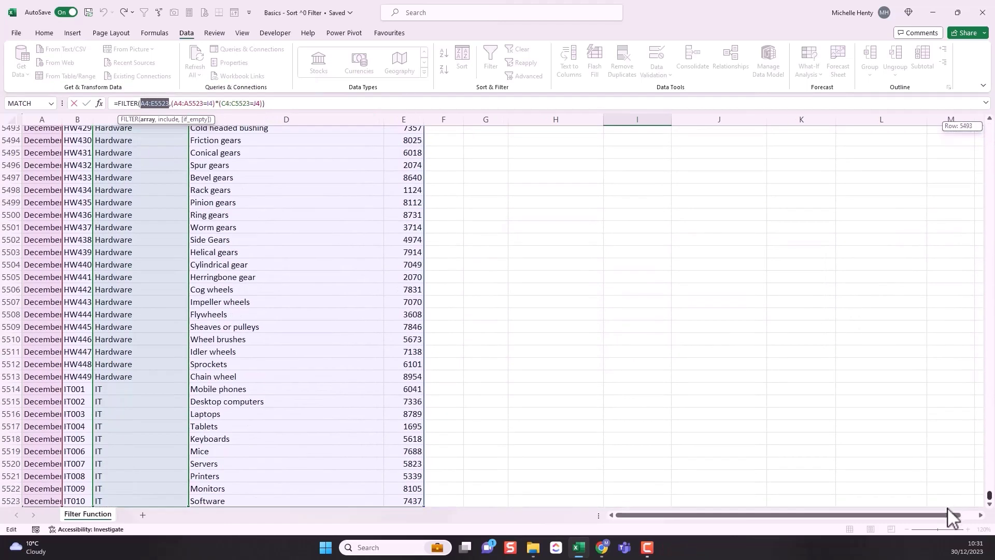
pyautogui.scroll(-2, 63, 438)
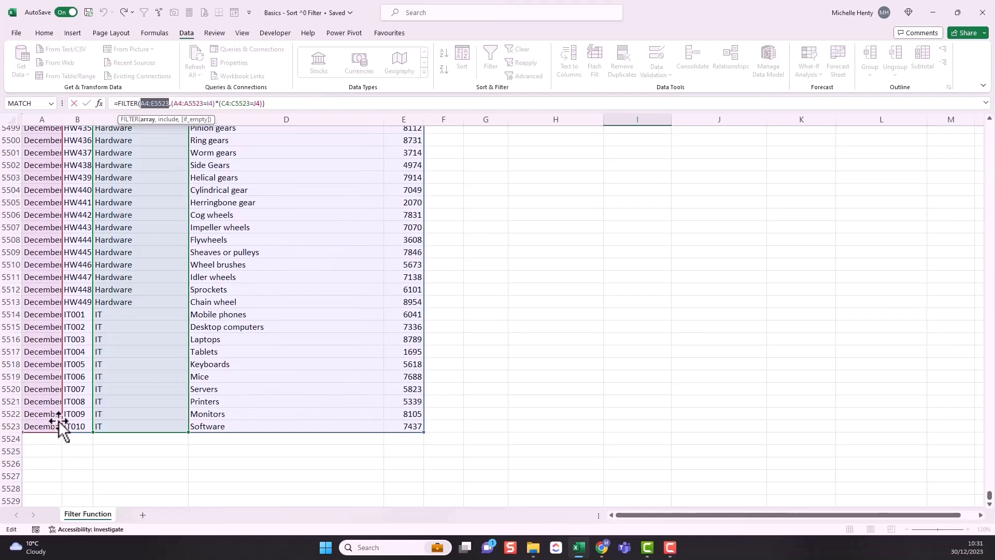
pyautogui.moveTo(60, 419)
pyautogui.mouseDown()
pyautogui.moveTo(82, 422)
pyautogui.moveTo(58, 417)
pyautogui.mouseUp()
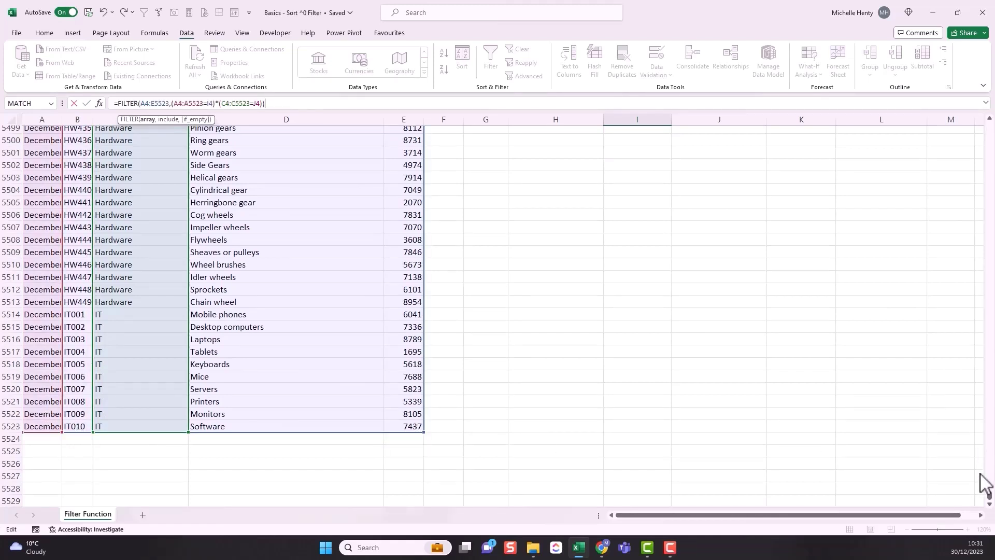
pyautogui.moveTo(990, 496); pyautogui.dragTo(989, 124)
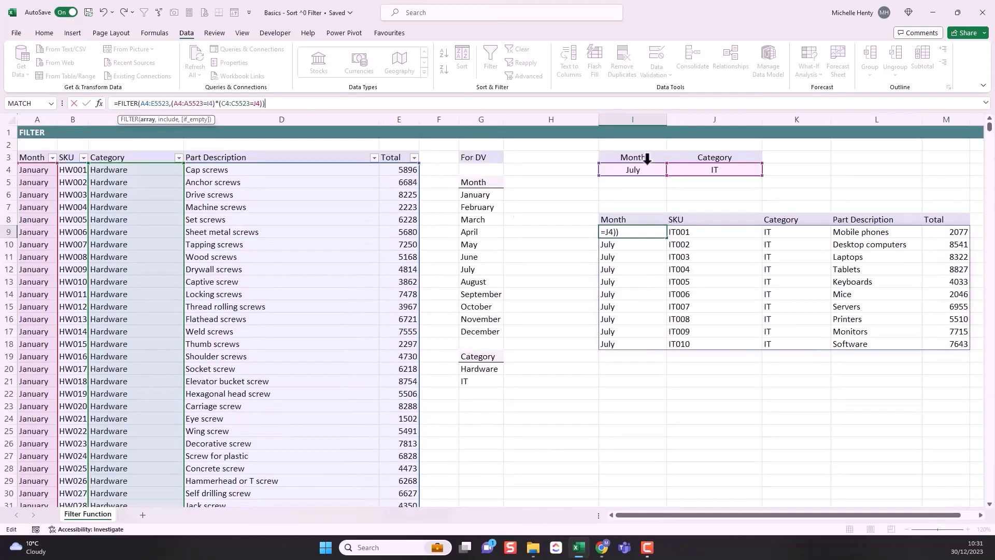
pyautogui.moveTo(169, 104); pyautogui.dragTo(140, 103)
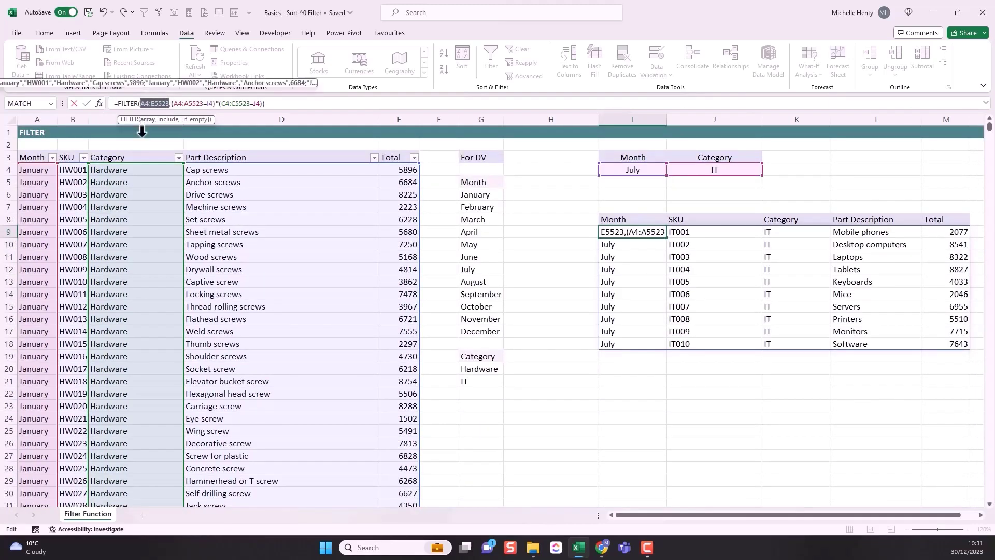
pyautogui.press('Escape')
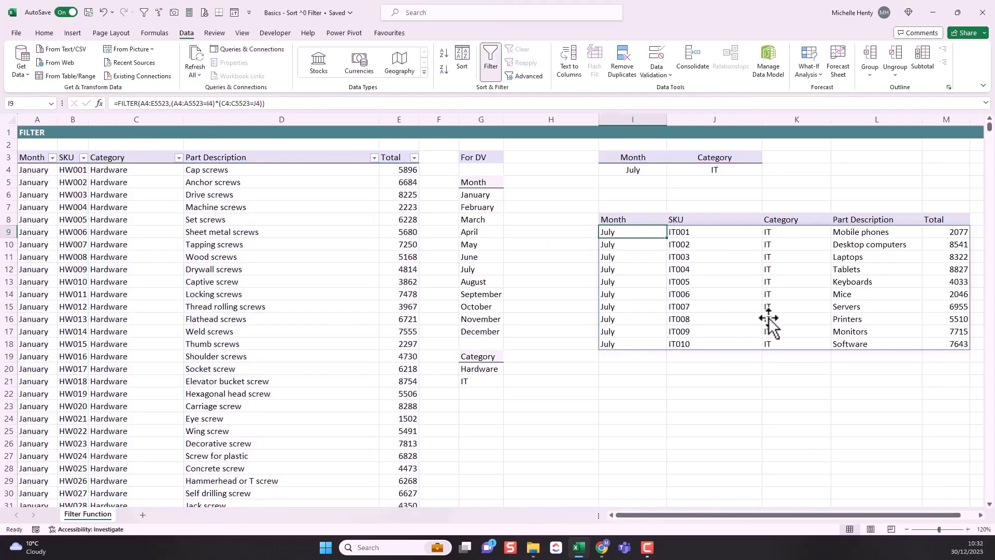
# Move the Part Description and Total headers from L8:M8 to K8:L8, replacing the Category header of the extract area
pyautogui.click(787, 221)
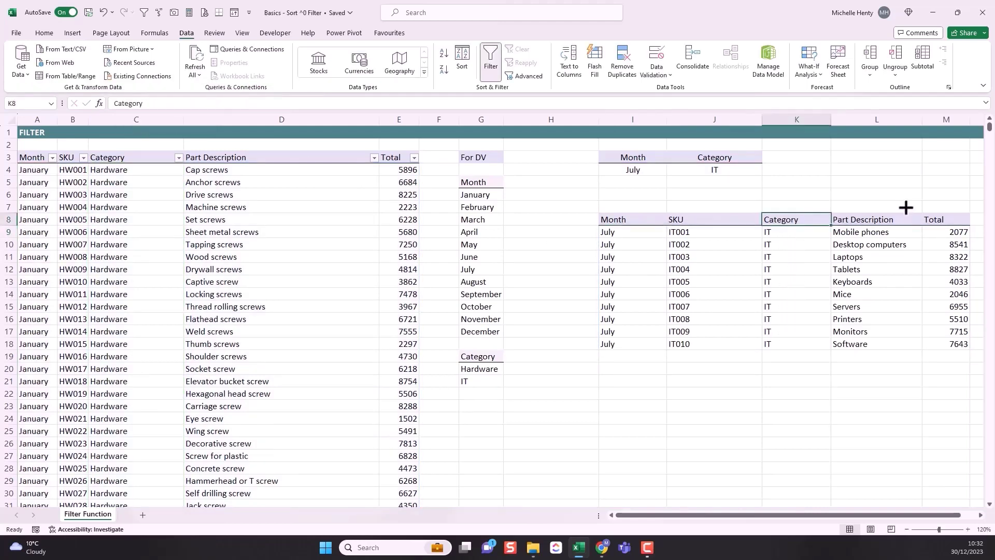
pyautogui.moveTo(896, 218); pyautogui.dragTo(930, 219)
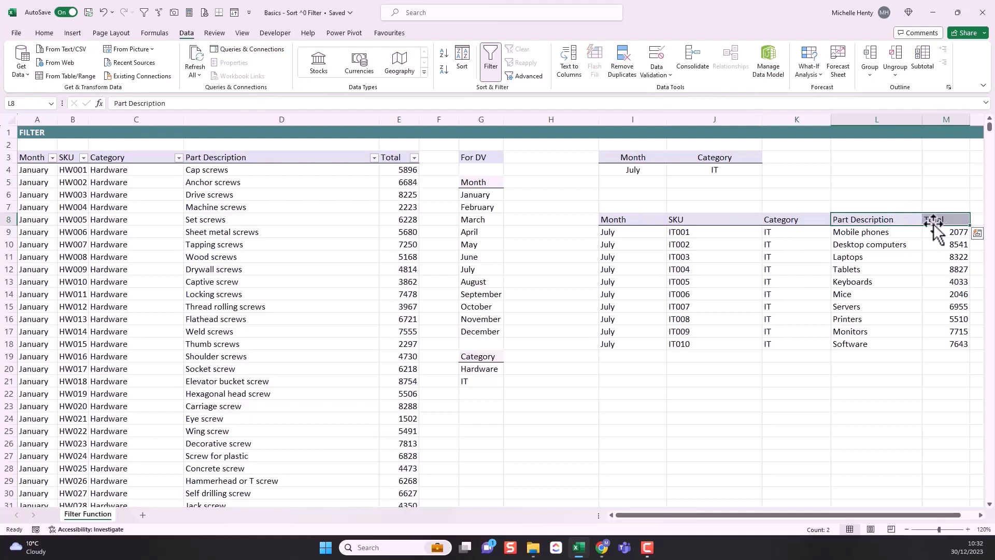
pyautogui.hotkey('ctrl', 'c')
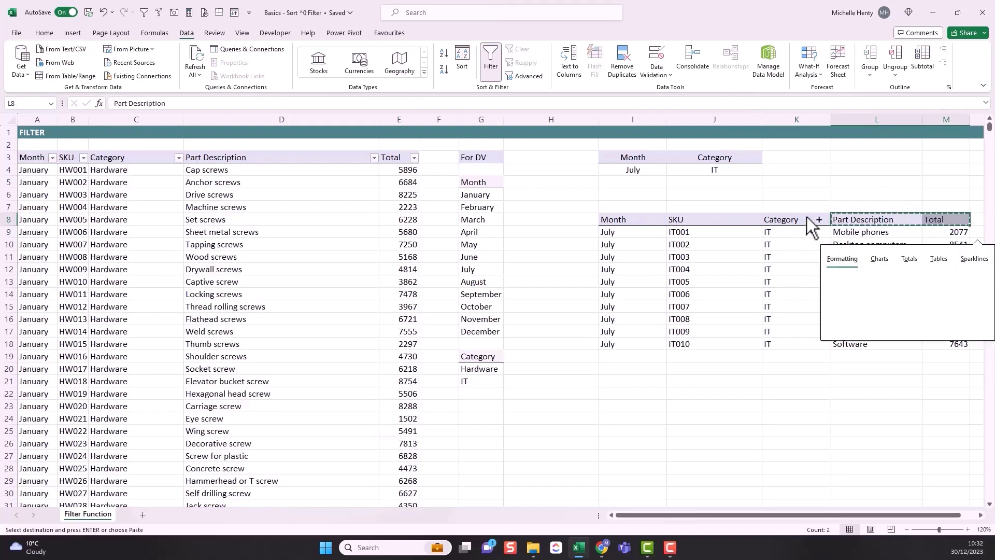
pyautogui.click(810, 226)
pyautogui.press('Return')
pyautogui.moveTo(798, 232); pyautogui.dragTo(866, 232)
# Clear the formula in I9 and start a new FILTER there with a nested CHOOSE whose index numbers are {1,2,3,4}
pyautogui.click(615, 233)
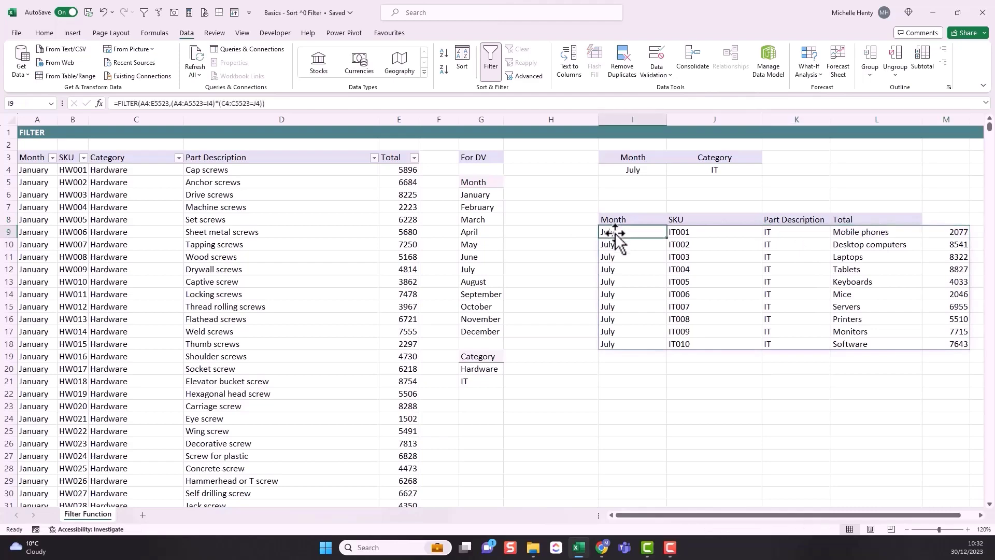
pyautogui.press('Delete')
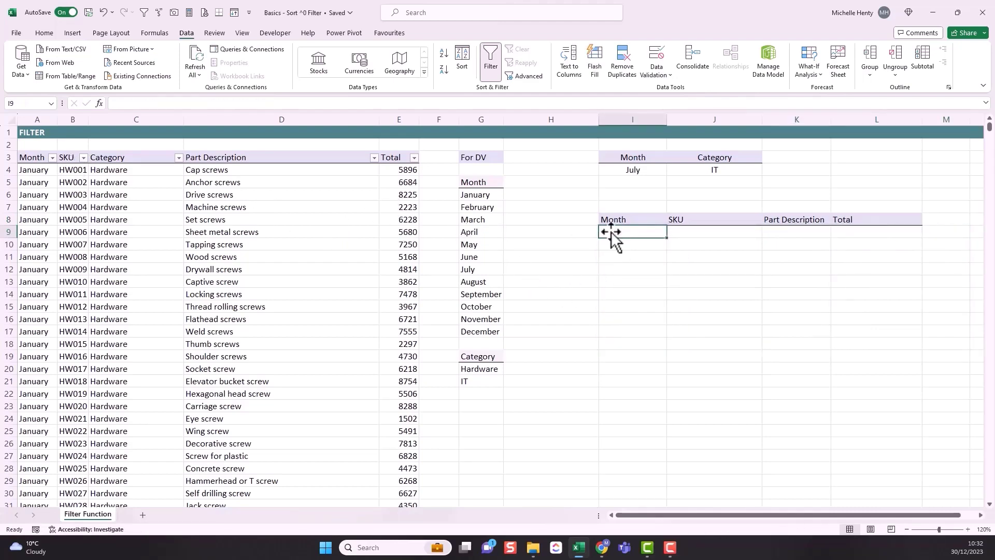
pyautogui.write('=filter(')
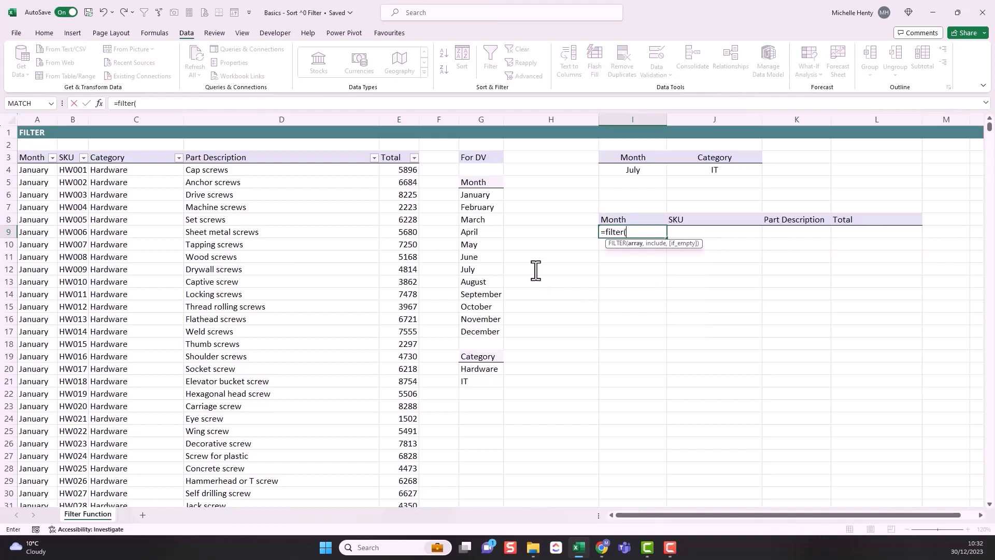
pyautogui.write('choose')
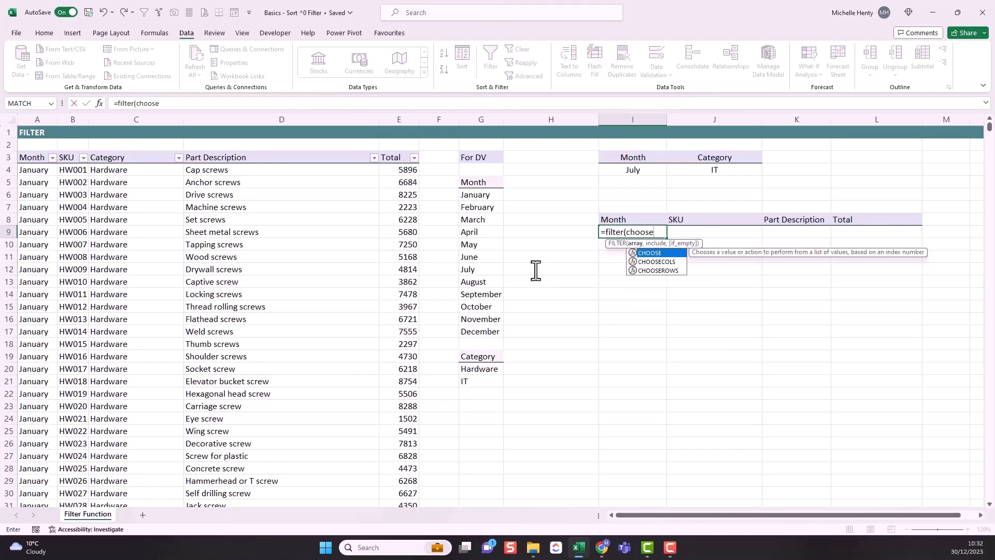
pyautogui.write('({1,2,3,4')
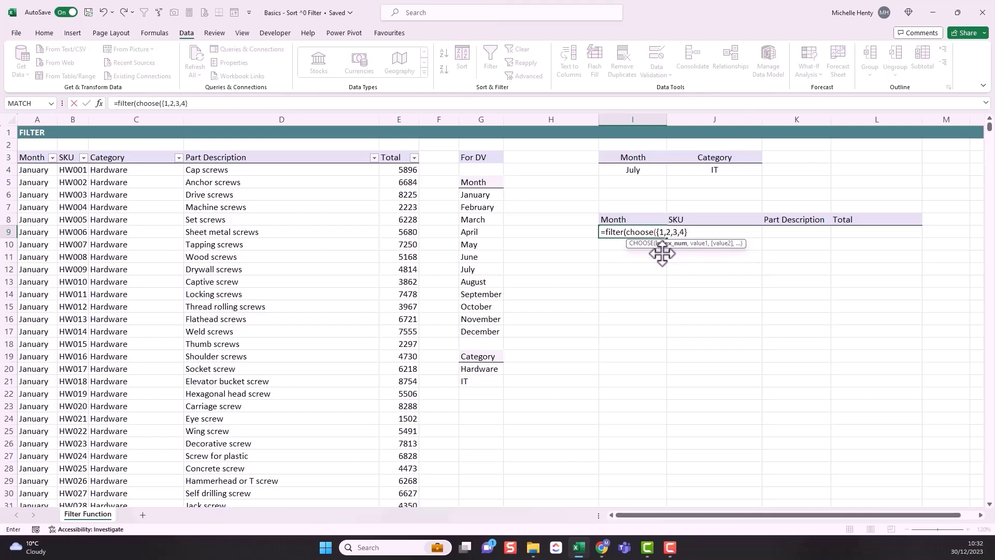
pyautogui.write(',')
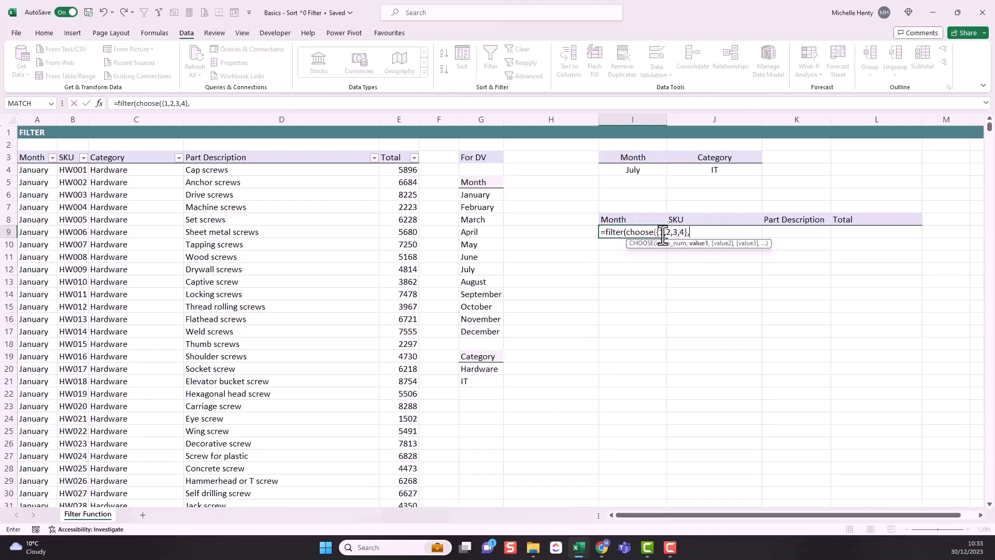
# Add the Month range A4:A5523 and the SKU range B4:B5523 as the first two CHOOSE values
pyautogui.click(42, 171)
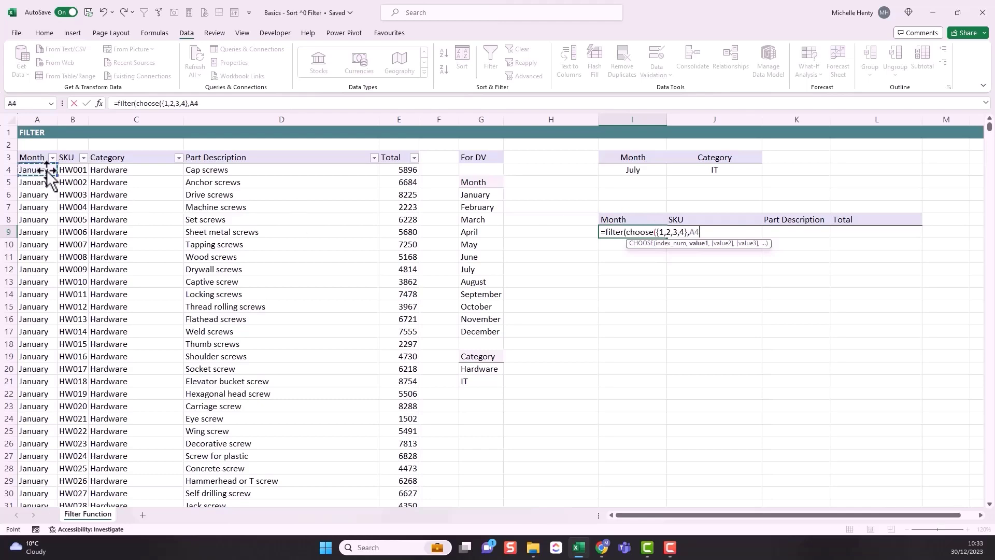
pyautogui.hotkey('ctrl', 'shift', 'Down')
pyautogui.write(',')
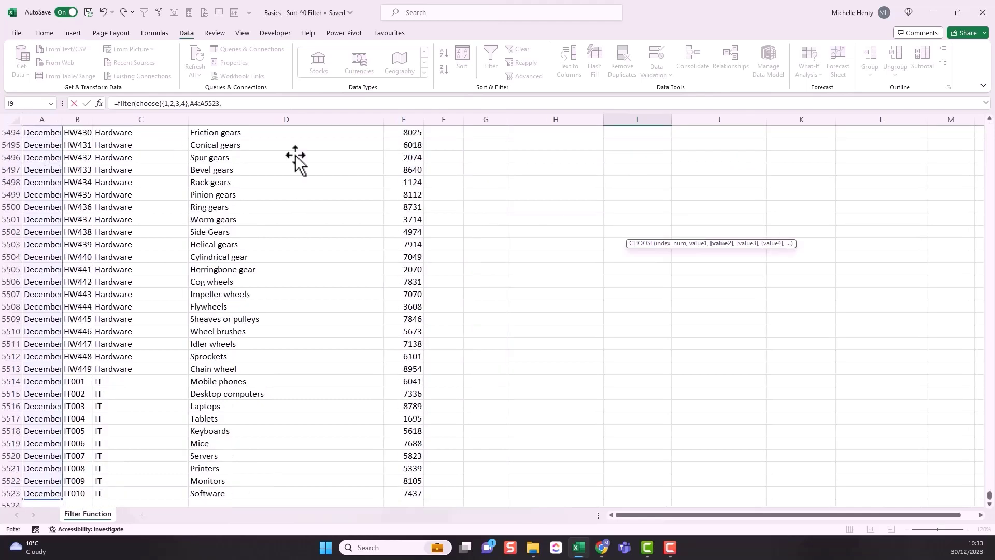
pyautogui.hotkey('ctrl', 'BackSpace')
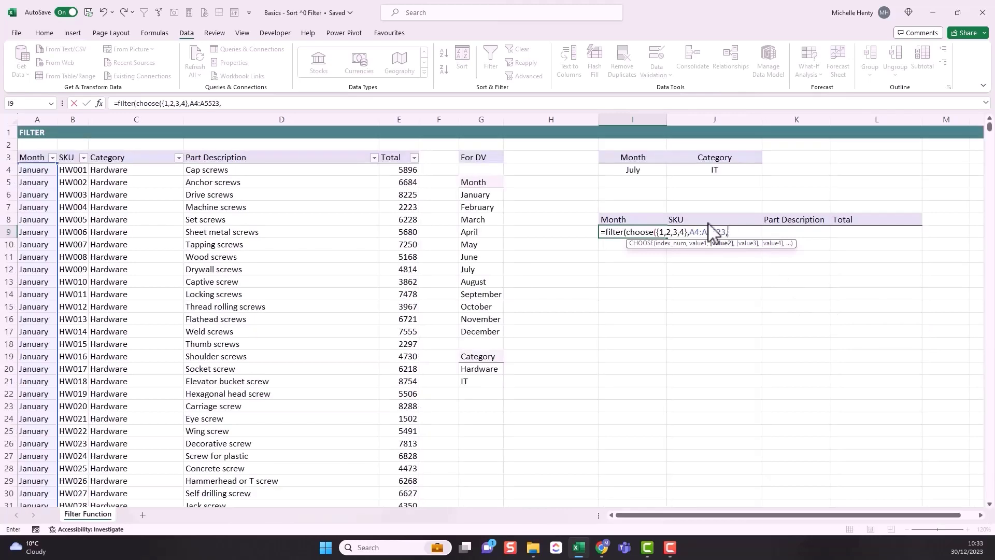
pyautogui.click(77, 171)
pyautogui.hotkey('ctrl', 'shift', 'Down')
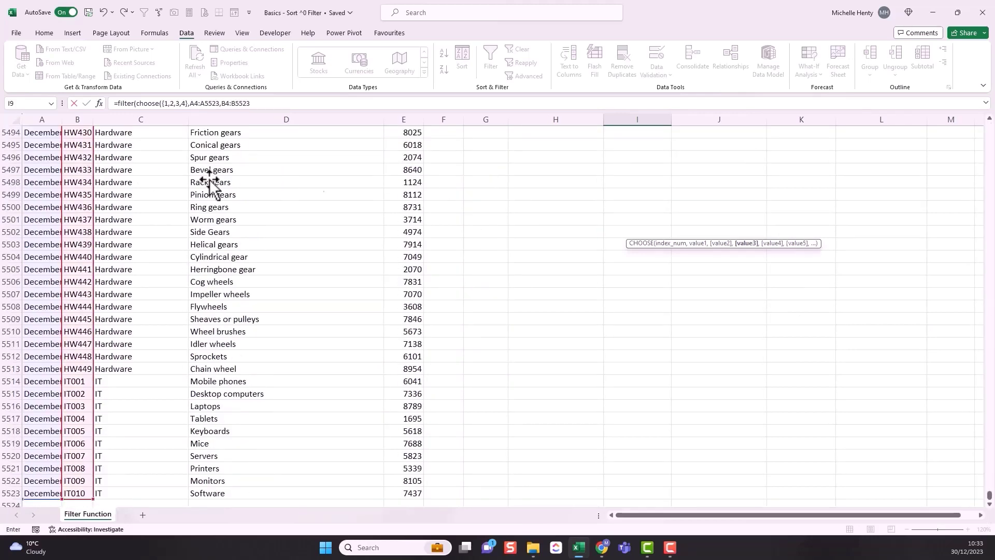
pyautogui.write(',')
pyautogui.hotkey('ctrl', 'BackSpace')
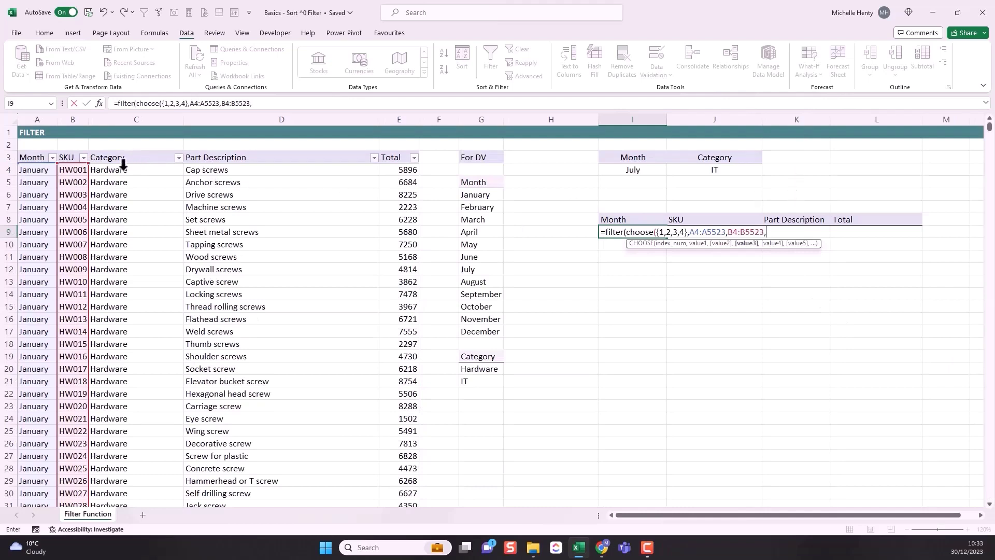
# Add the Part Description range D4:D5523 and the Total range E4:E5523 as the last CHOOSE values, closing the CHOOSE function
pyautogui.click(223, 172)
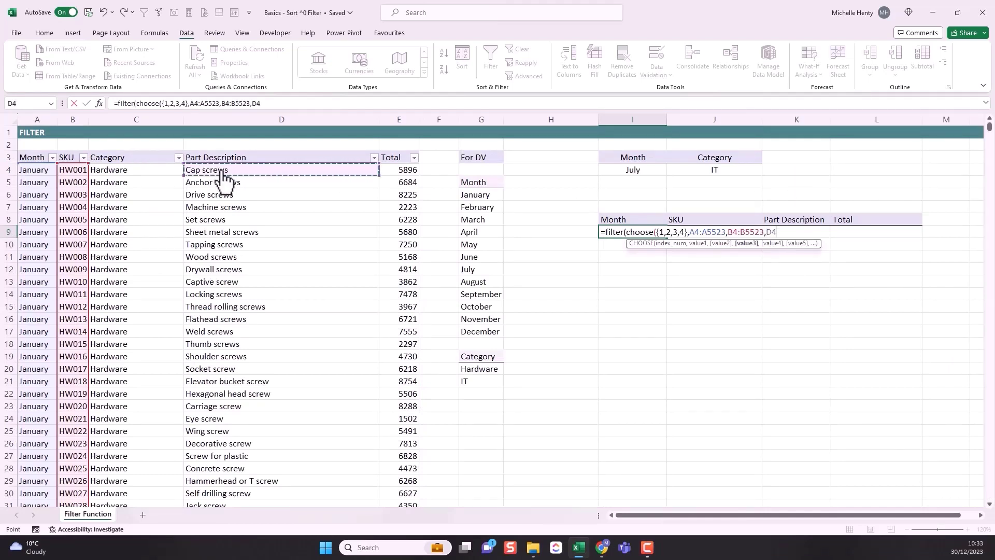
pyautogui.hotkey('ctrl', 'shift', 'Down')
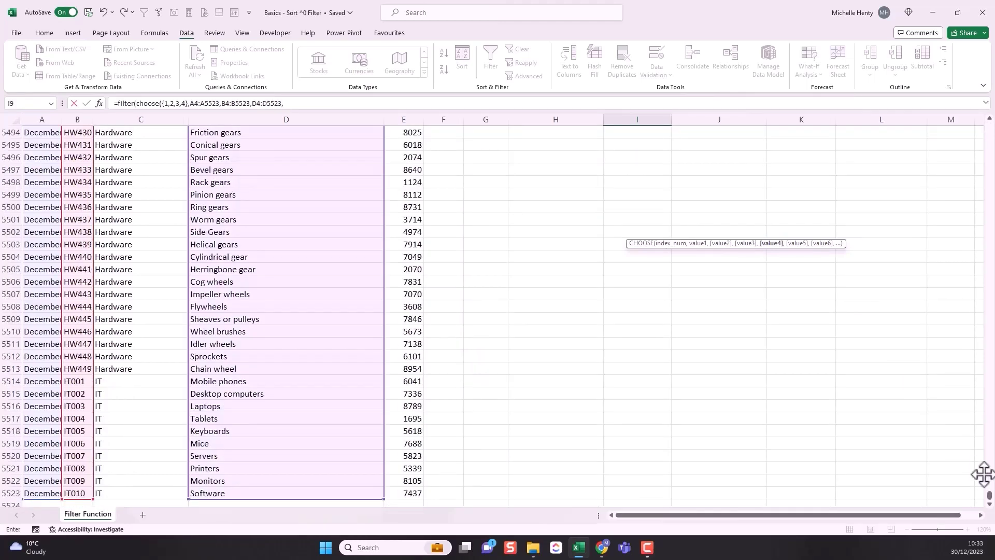
pyautogui.write(',')
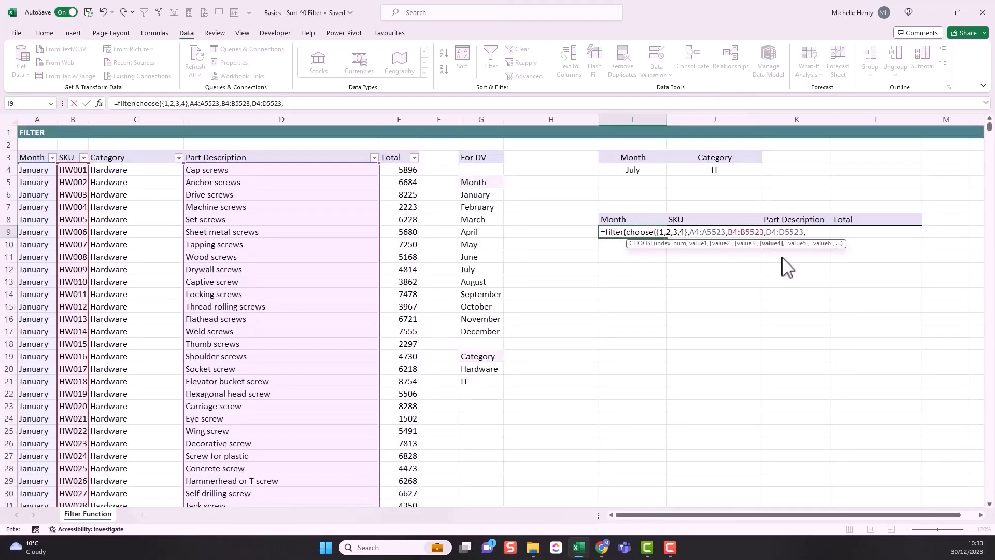
pyautogui.click(395, 170)
pyautogui.hotkey('ctrl', 'shift', 'Down')
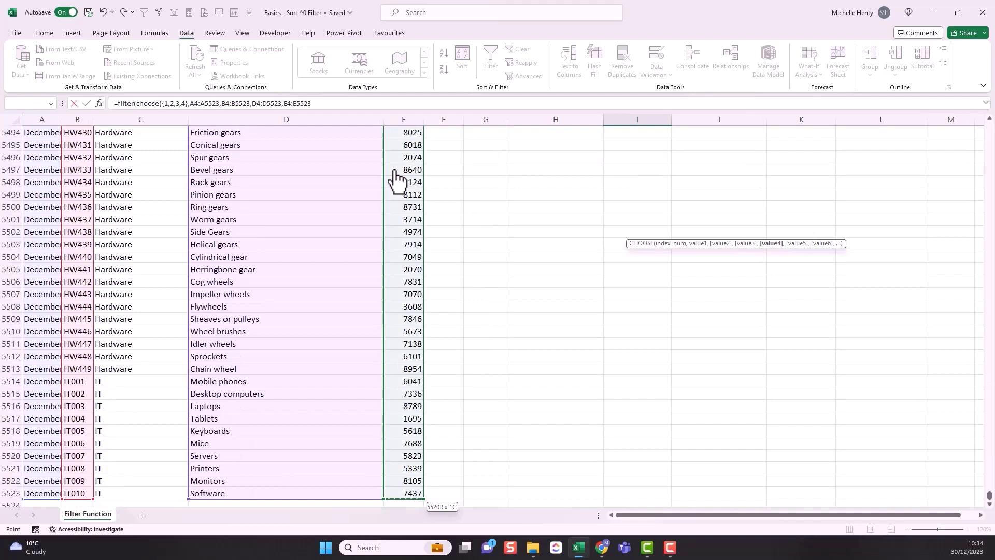
pyautogui.write('),')
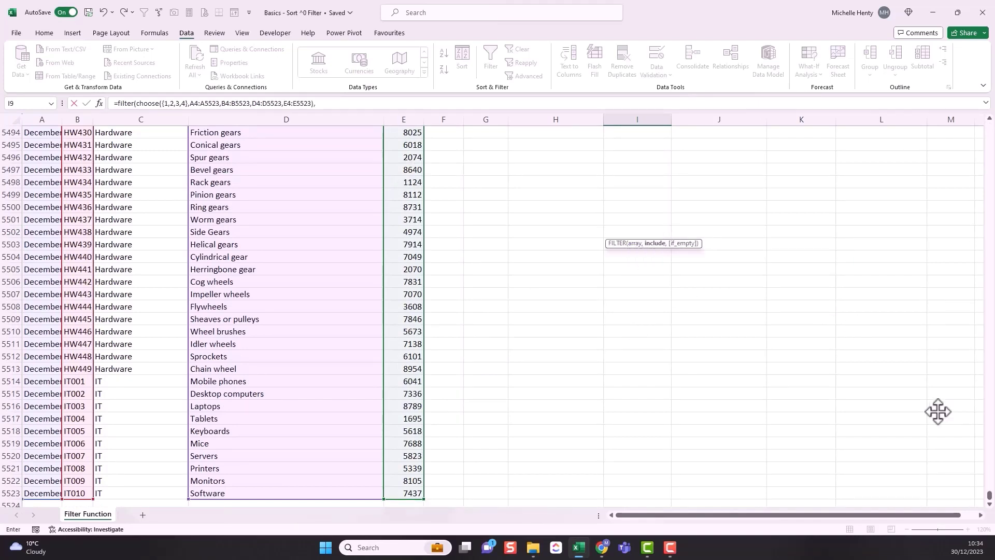
pyautogui.moveTo(989, 497); pyautogui.dragTo(989, 115)
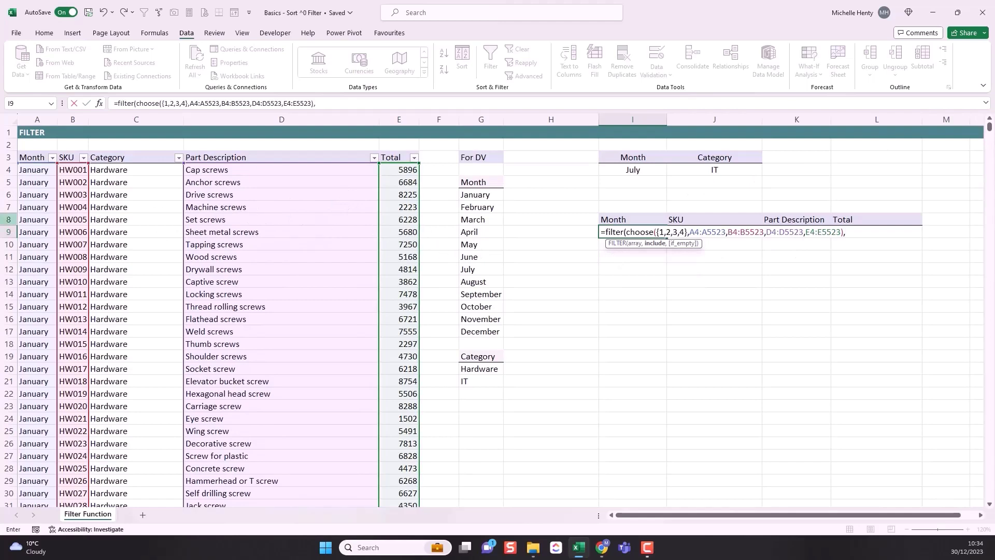
# Write the FILTER include argument as the month condition A4:A5523=I4 multiplied by the category condition C4:C5523=J4
pyautogui.click(51, 166)
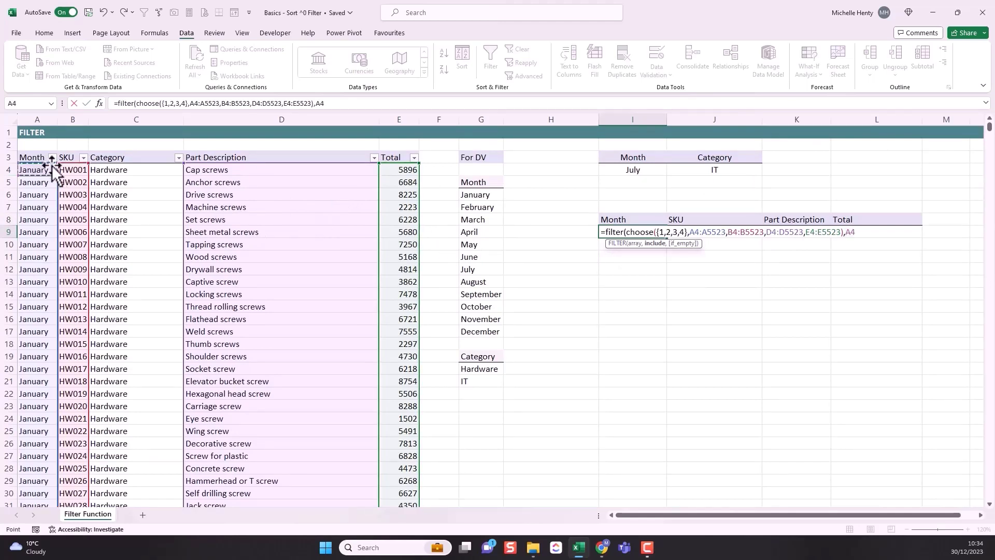
pyautogui.hotkey('ctrl', 'shift', 'Down')
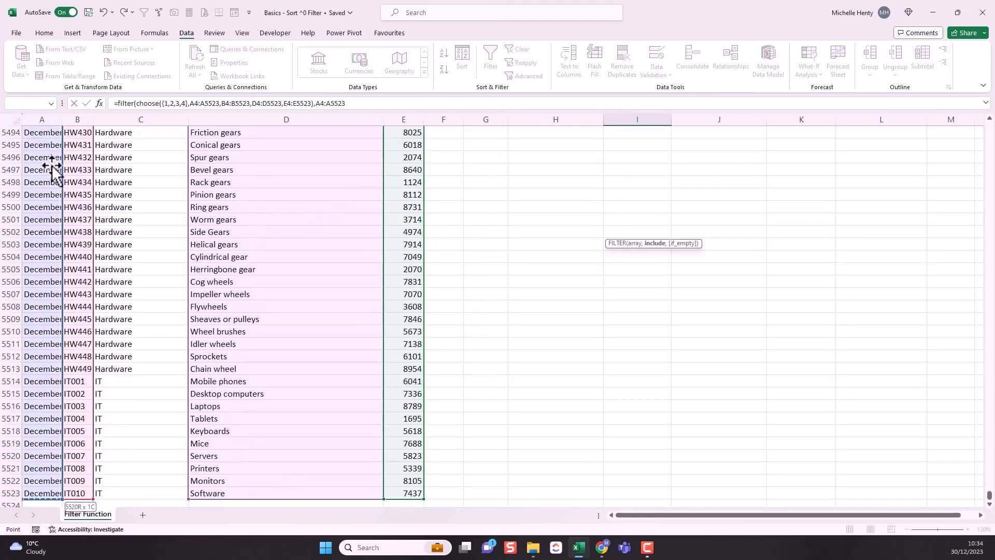
pyautogui.write('=')
pyautogui.click(620, 166)
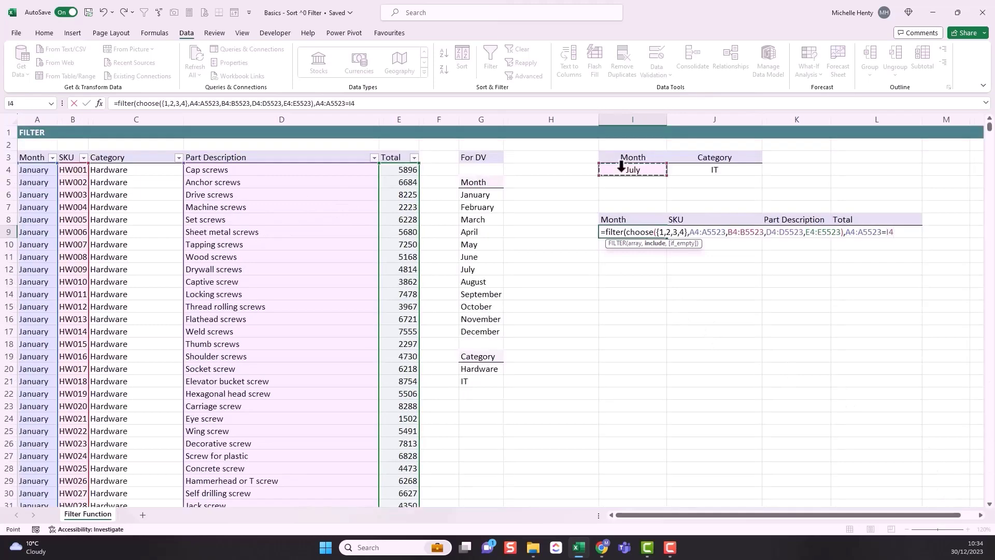
pyautogui.write('*')
pyautogui.click(154, 174)
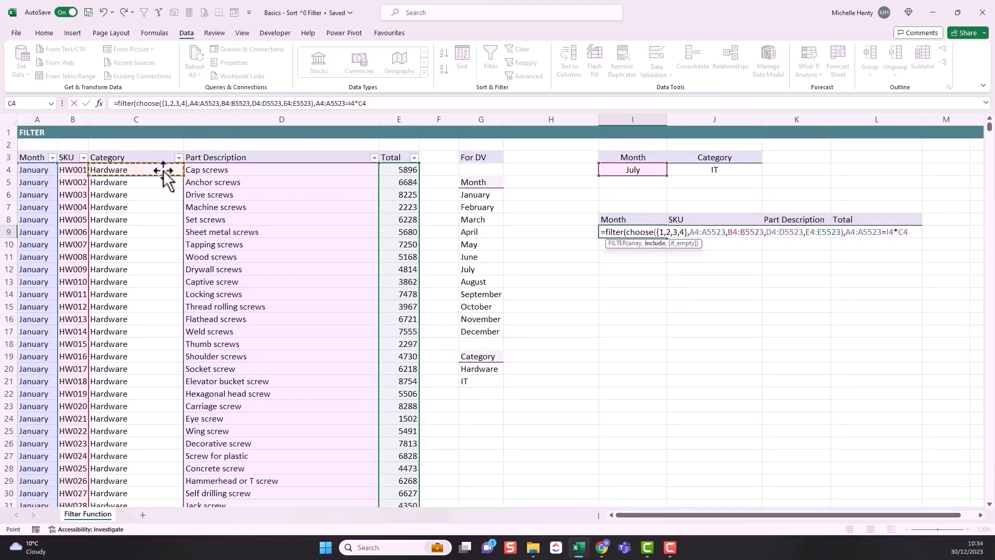
pyautogui.hotkey('ctrl', 'shift', 'Down')
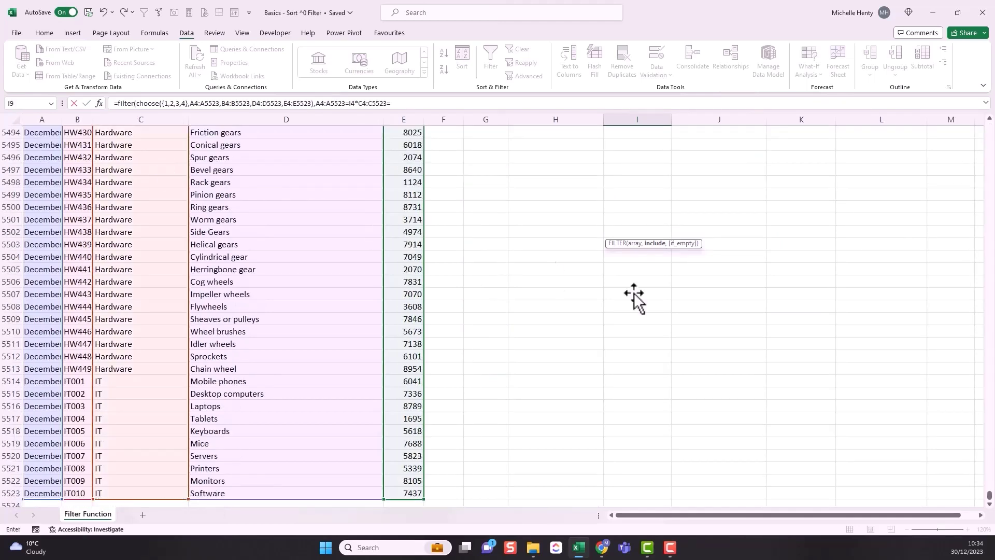
pyautogui.write('=')
pyautogui.click(679, 171)
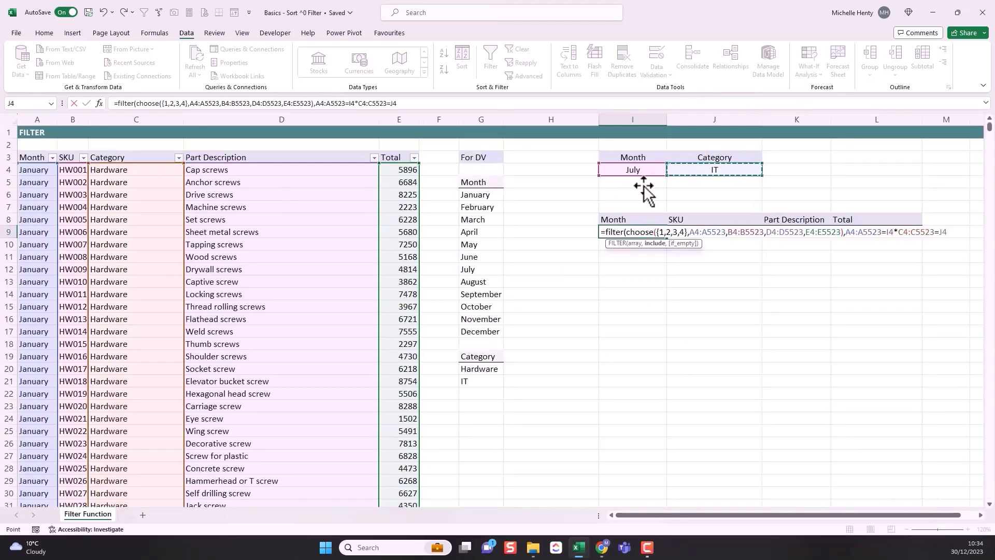
# Enclose the month and category conditions in separate parentheses, as (A4:A5523=I4)*(C4:C5523=J4), and enter the formula in I9
pyautogui.click(317, 104)
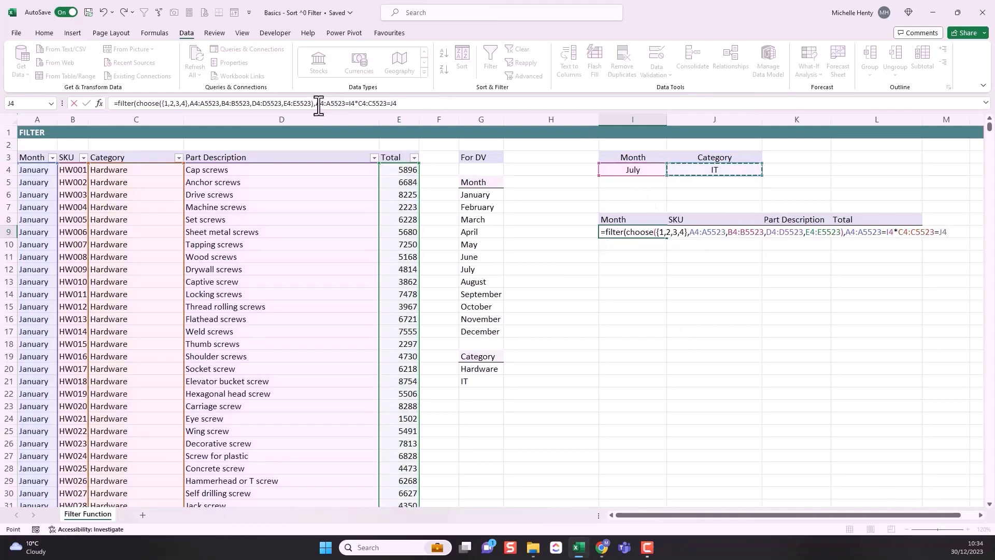
pyautogui.write('(')
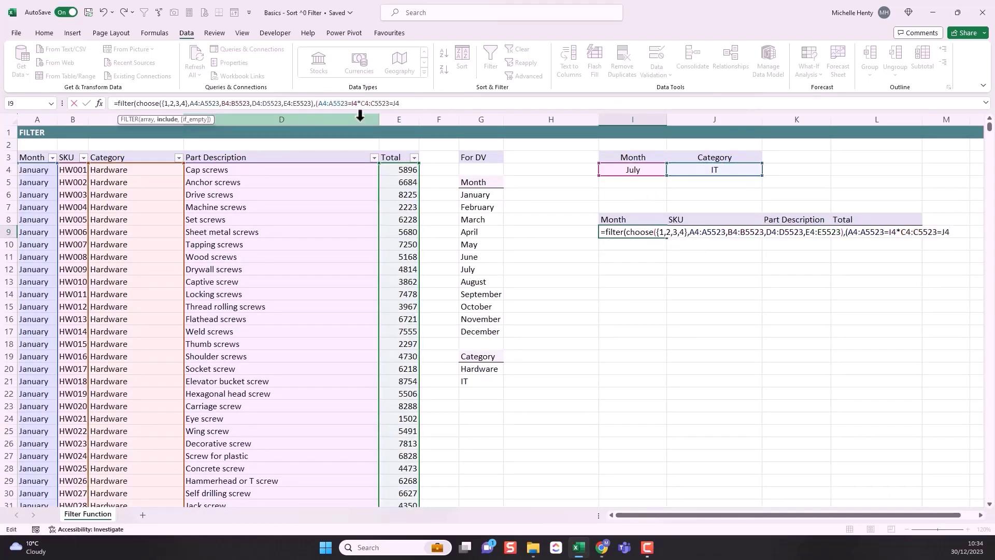
pyautogui.click(358, 104)
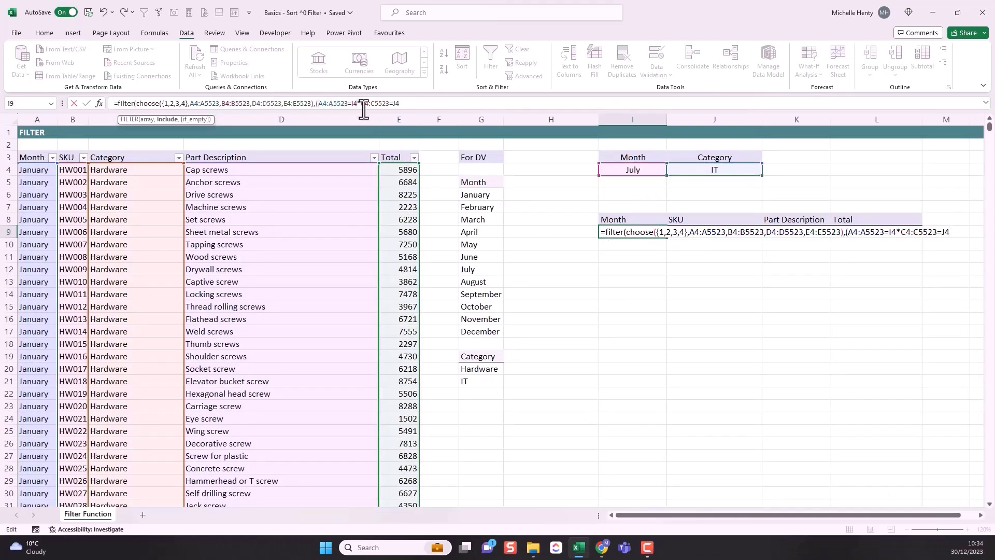
pyautogui.write(')')
pyautogui.click(366, 103)
pyautogui.write('(')
pyautogui.hotkey('ctrl', 'Return')
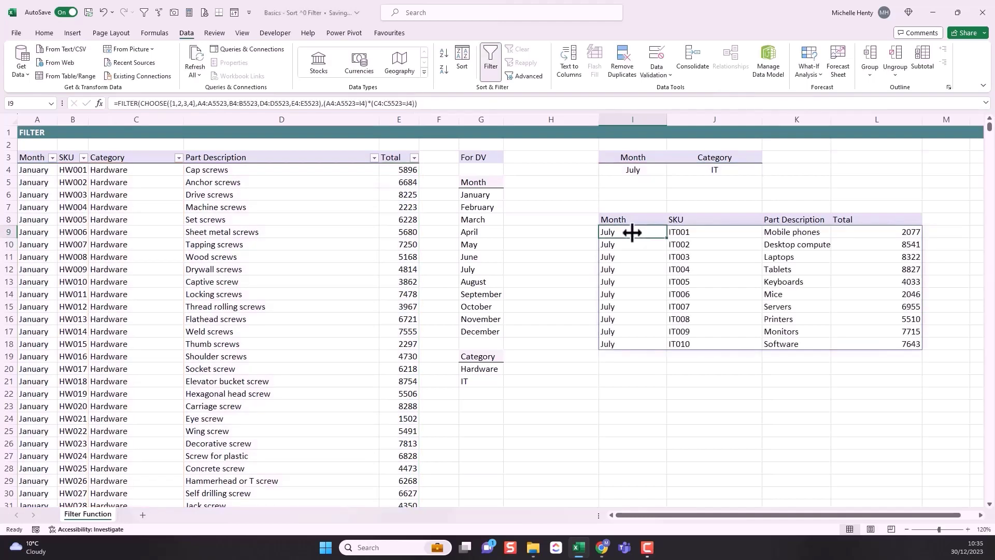
# Examine the extracted columns in row 9 against the CHOOSE arguments of the I9 formula, leaving the formula as is
pyautogui.click(682, 236)
pyautogui.click(788, 233)
pyautogui.click(881, 238)
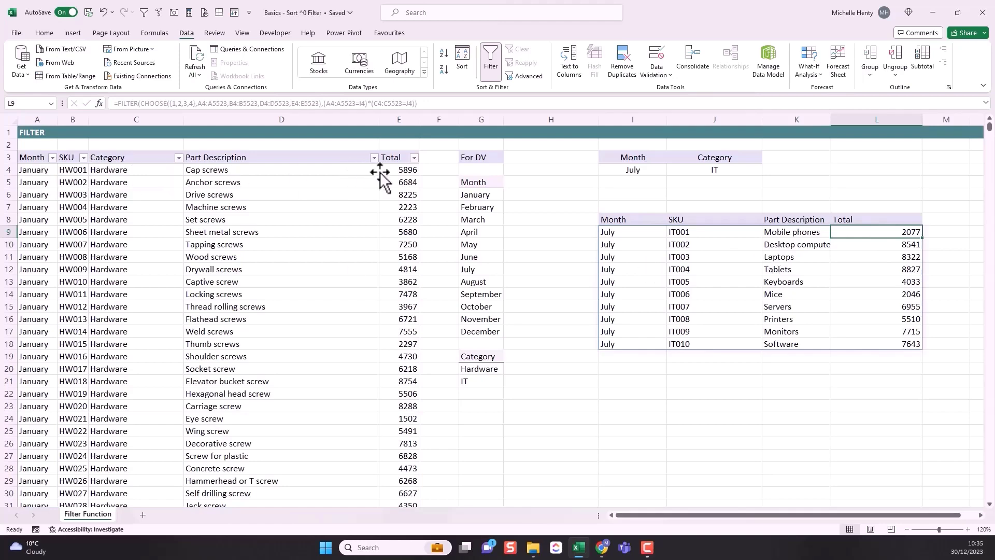
pyautogui.click(633, 231)
pyautogui.click(218, 103)
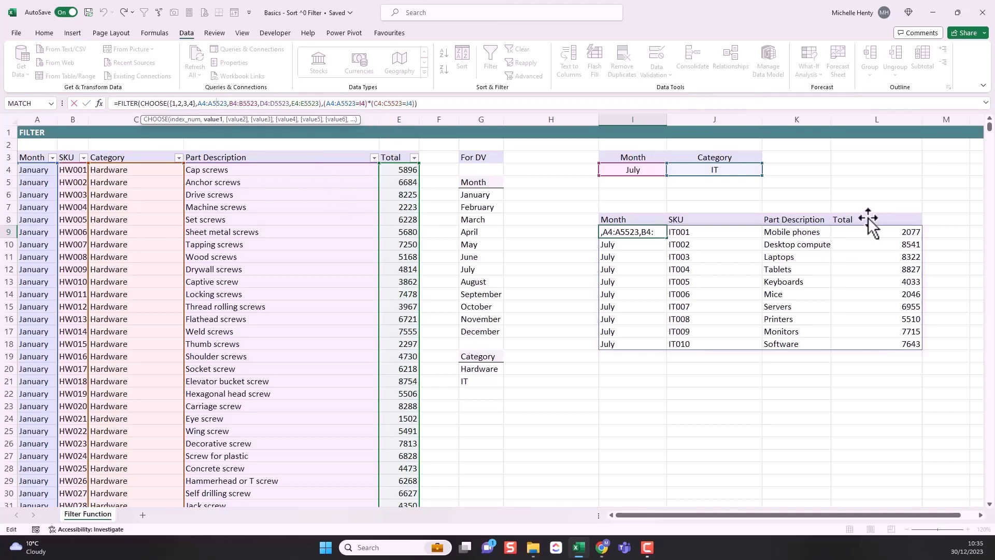
pyautogui.press('Escape')
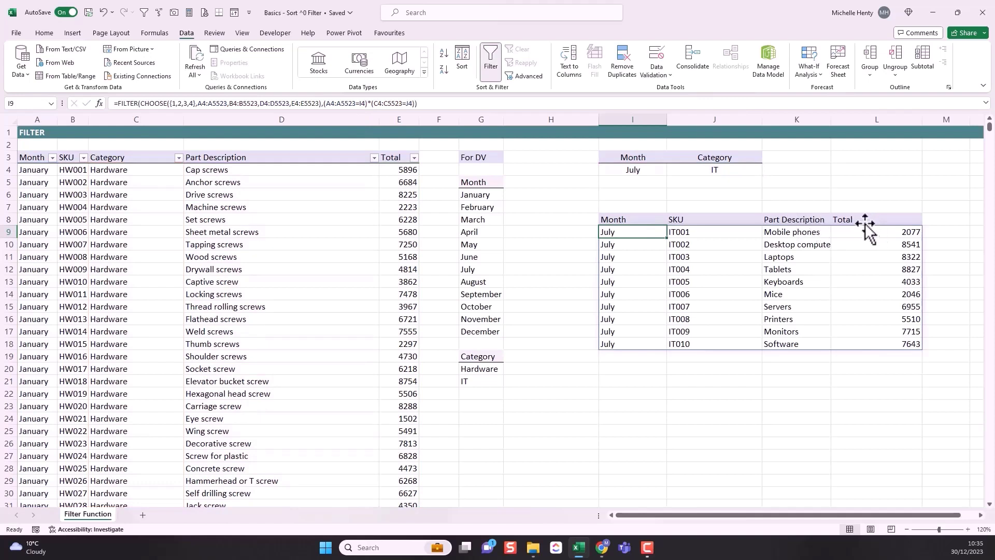
# Swap the last two extract headers so that K8 holds Total and L8 holds Part Description
pyautogui.click(865, 224)
pyautogui.moveTo(858, 223); pyautogui.dragTo(772, 226)
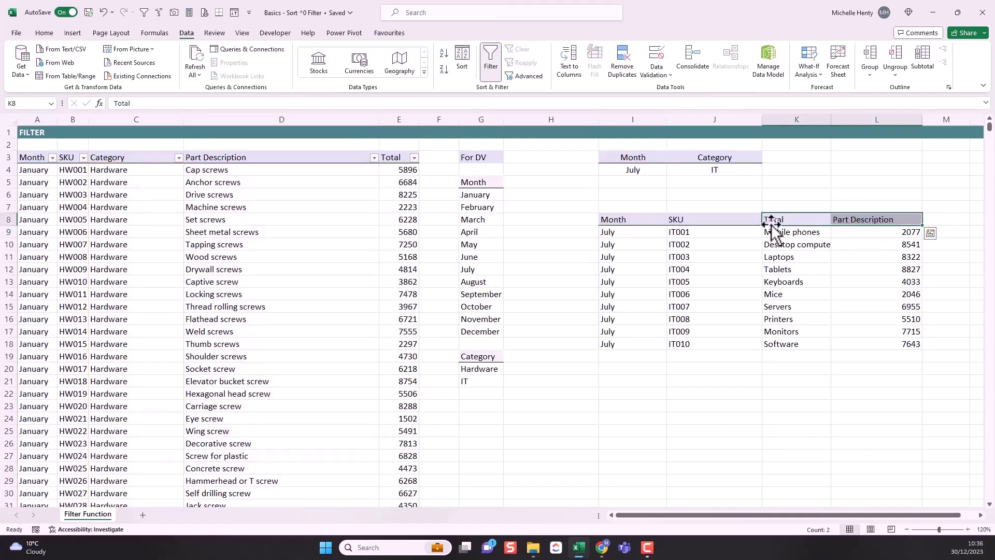
# In the I9 formula, remove the last two CHOOSE ranges and set E4:E5523 as the third value
pyautogui.click(611, 228)
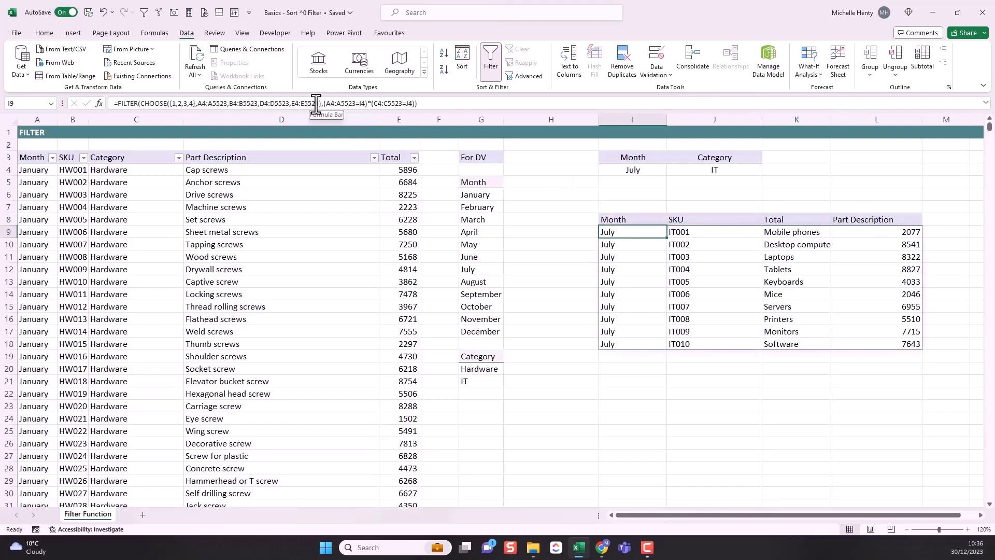
pyautogui.moveTo(319, 103); pyautogui.dragTo(270, 103)
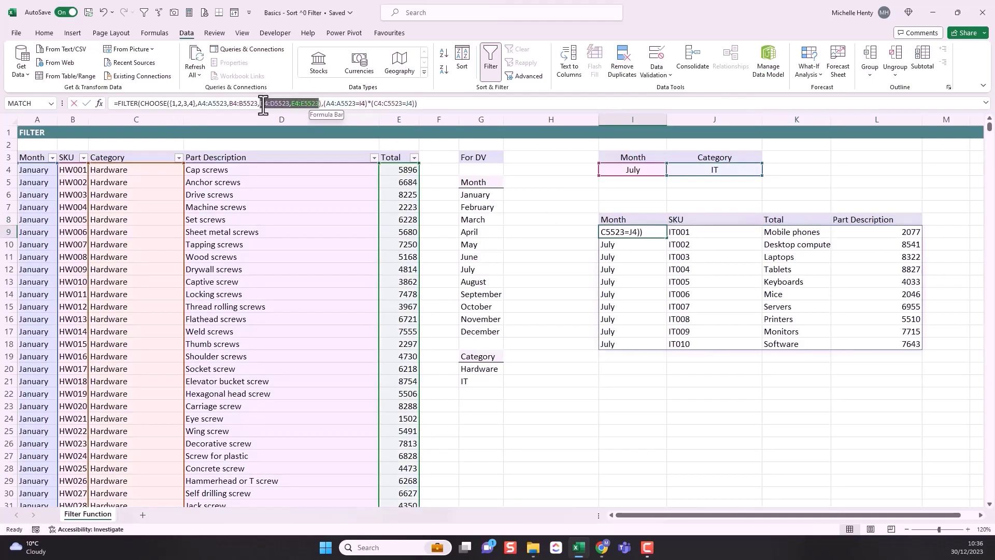
pyautogui.press('BackSpace')
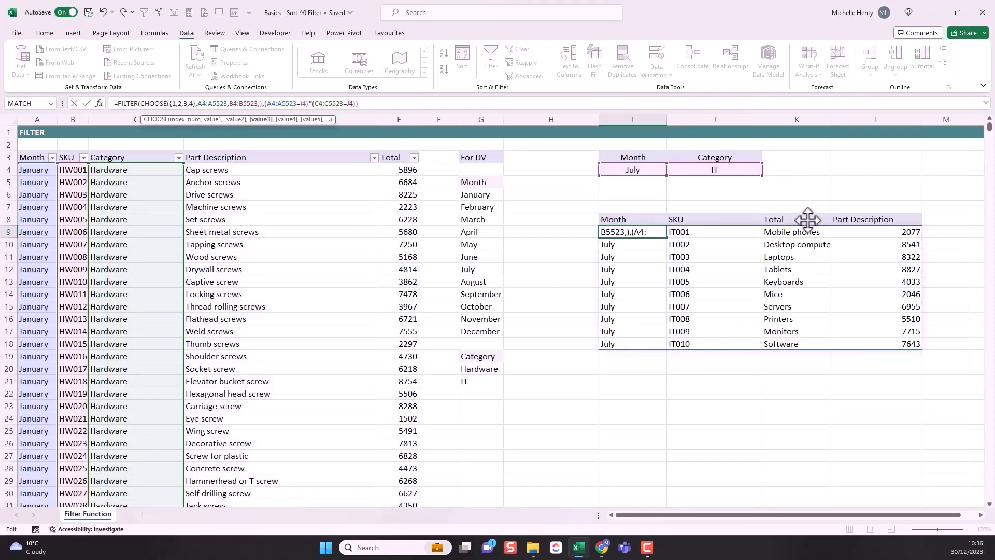
pyautogui.click(402, 170)
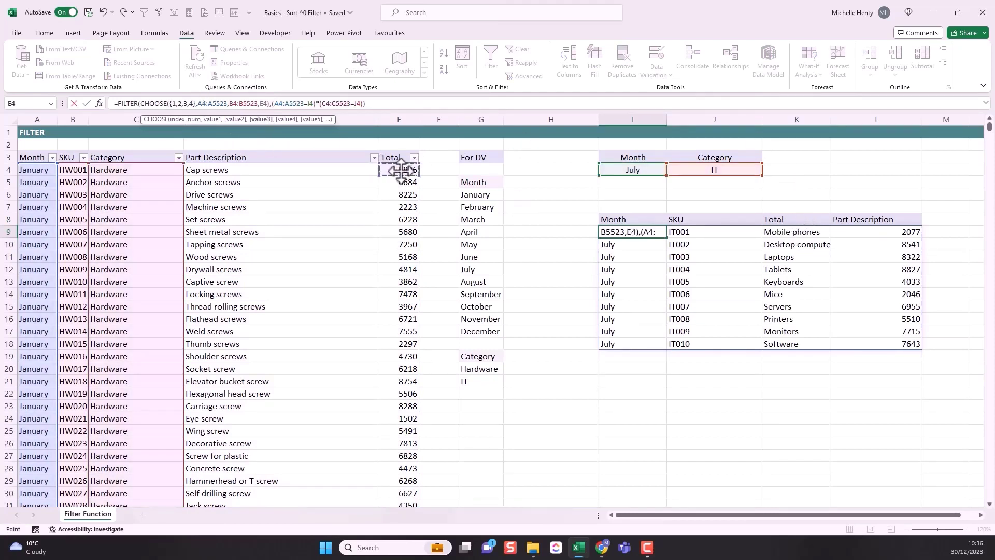
pyautogui.hotkey('ctrl', 'shift', 'Down')
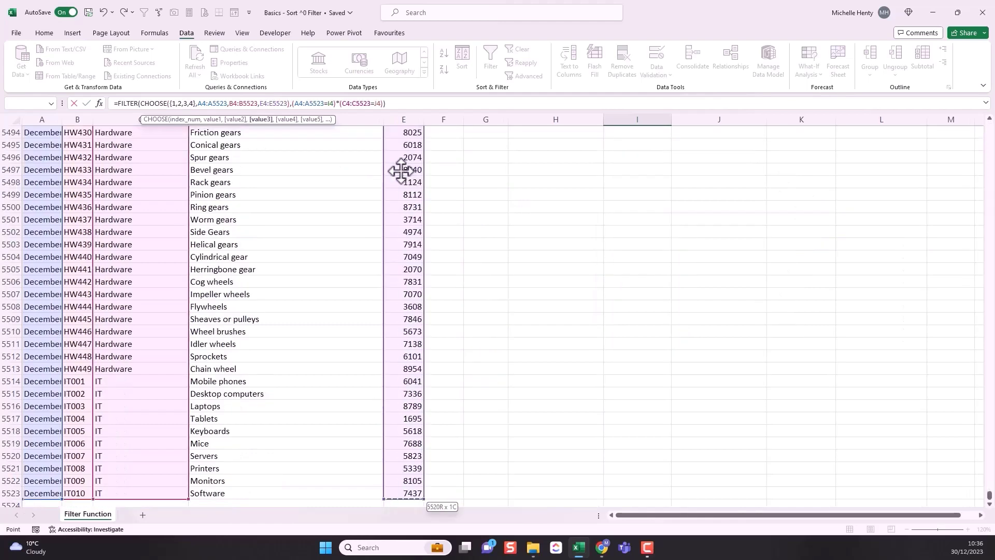
# Add D4:D5523 as the fourth CHOOSE value, enter the I9 formula and check the Total and Part Description results
pyautogui.write(',')
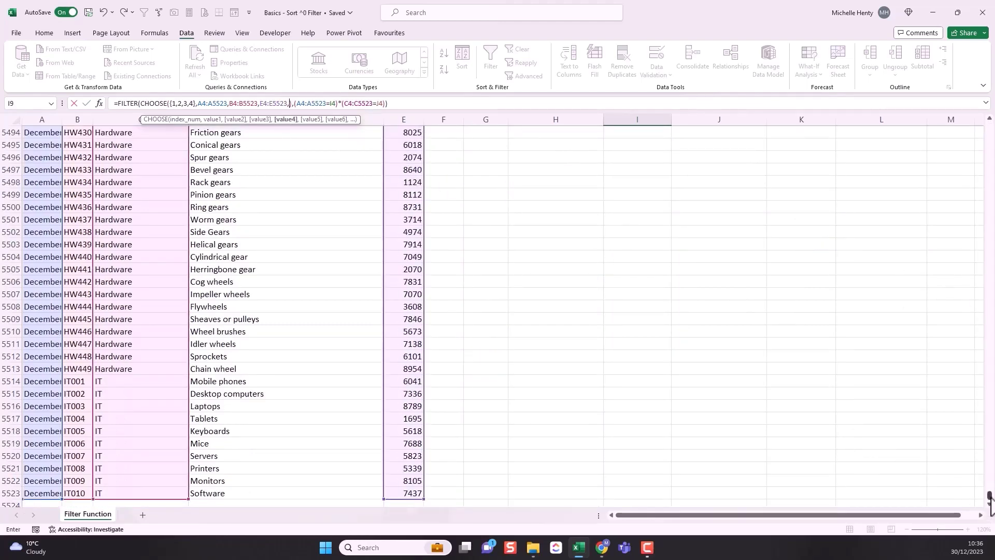
pyautogui.moveTo(990, 498); pyautogui.dragTo(989, 127)
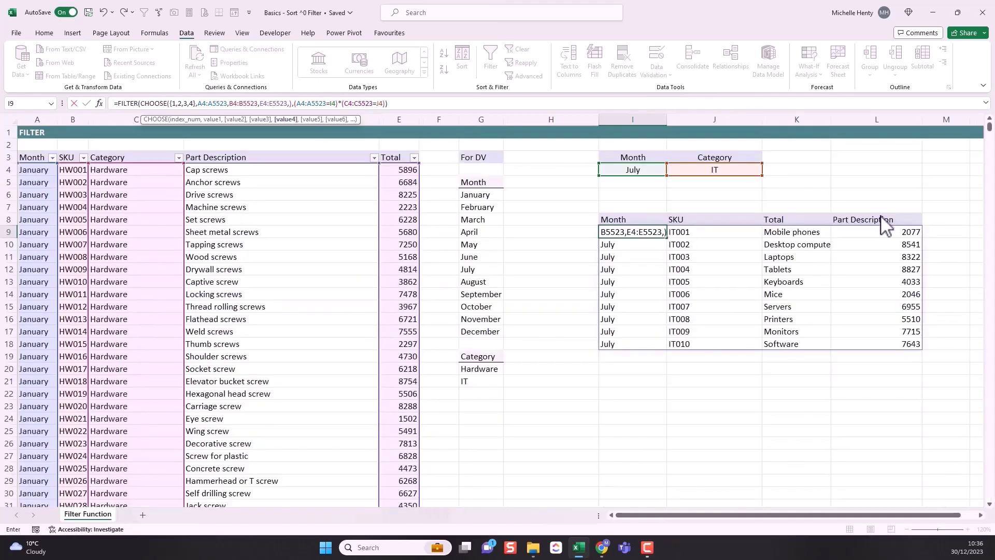
pyautogui.click(267, 169)
pyautogui.hotkey('ctrl', 'shift', 'Down')
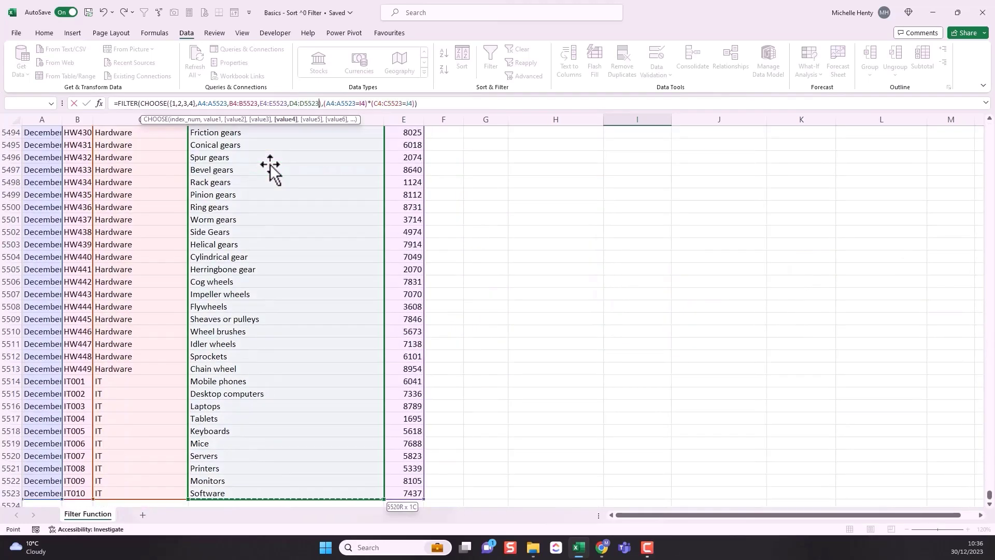
pyautogui.click(470, 103)
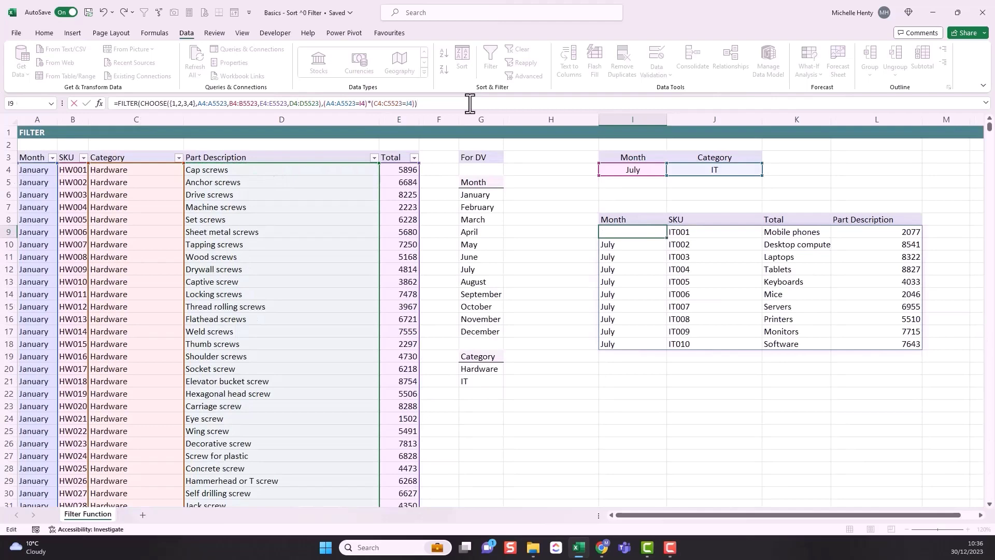
pyautogui.press('Return')
pyautogui.click(799, 235)
pyautogui.click(871, 237)
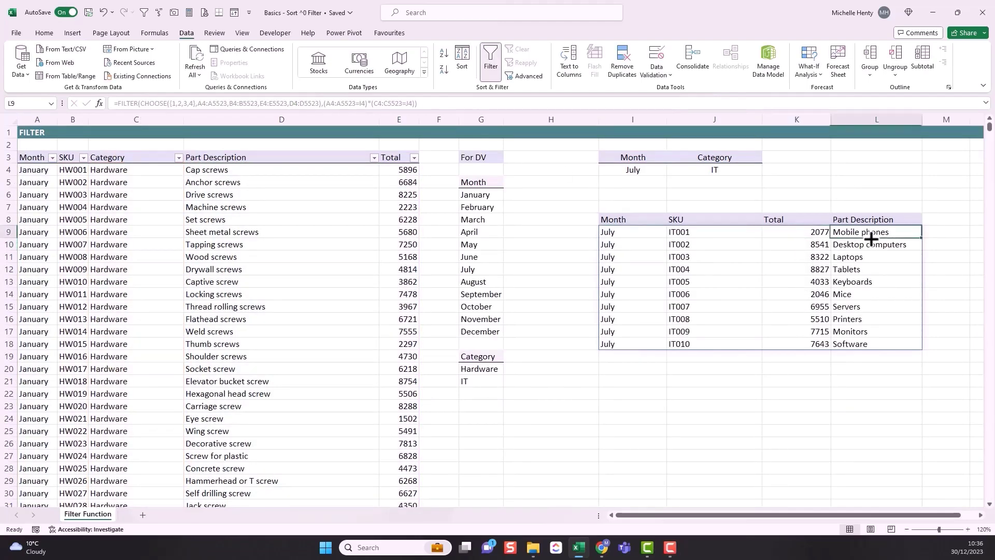
# Wrap the I9 FILTER formula in SORT with sort index 4 and sort order 1, and check the Part Description order
pyautogui.click(628, 237)
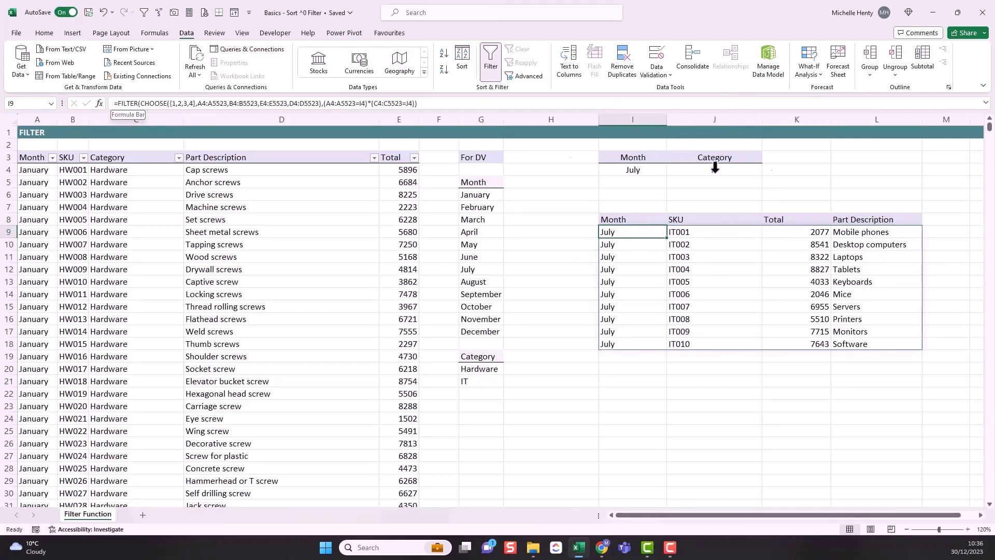
pyautogui.click(120, 103)
pyautogui.write('sort(')
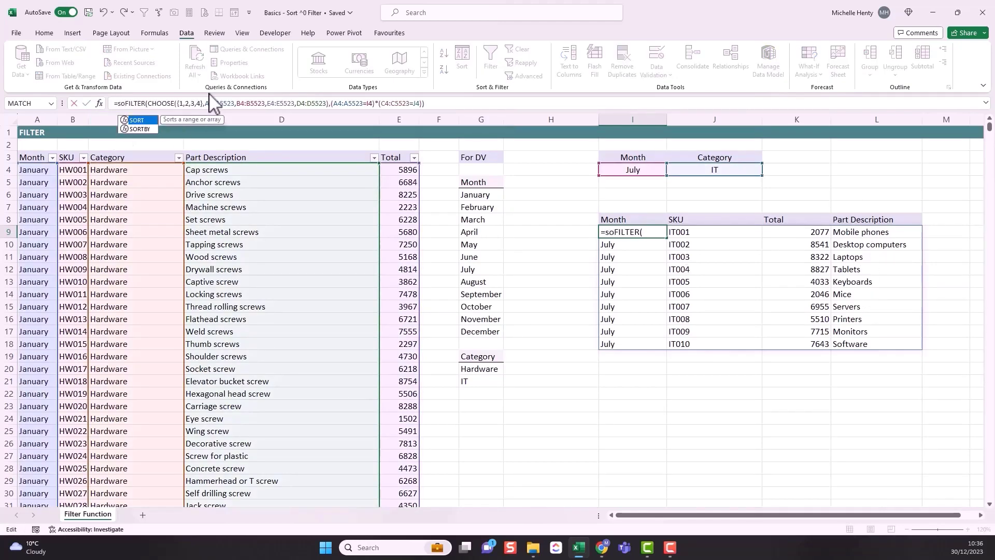
pyautogui.click(487, 104)
pyautogui.write(',')
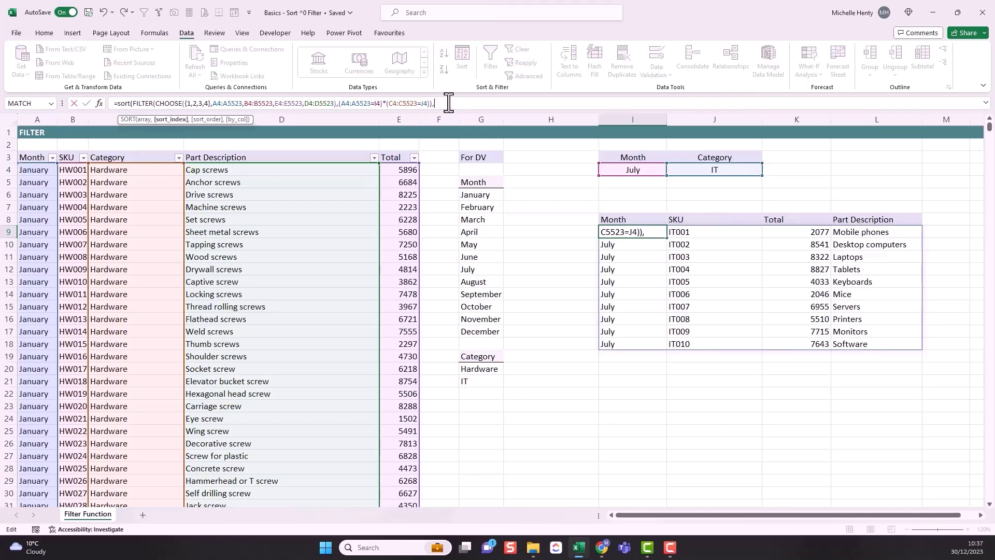
pyautogui.write('4,')
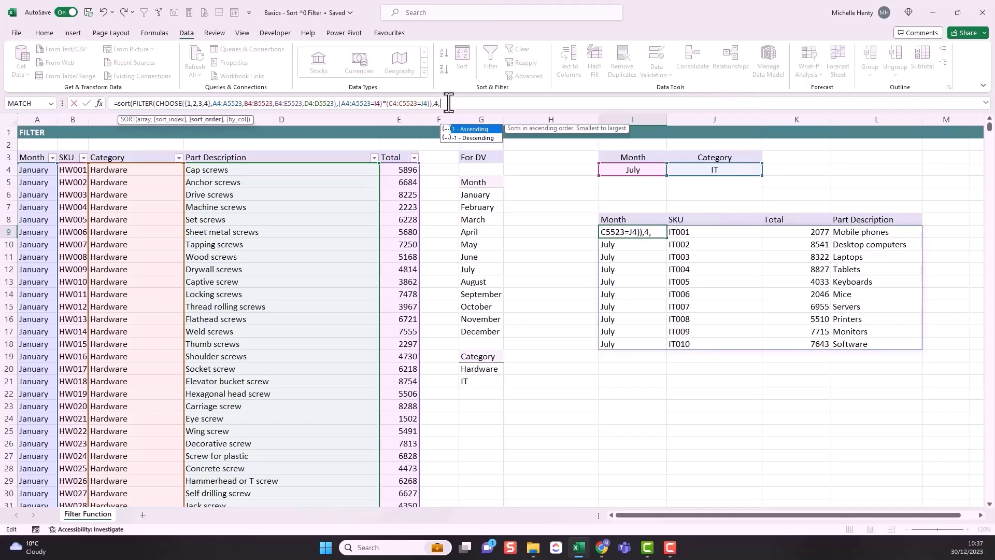
pyautogui.write('1')
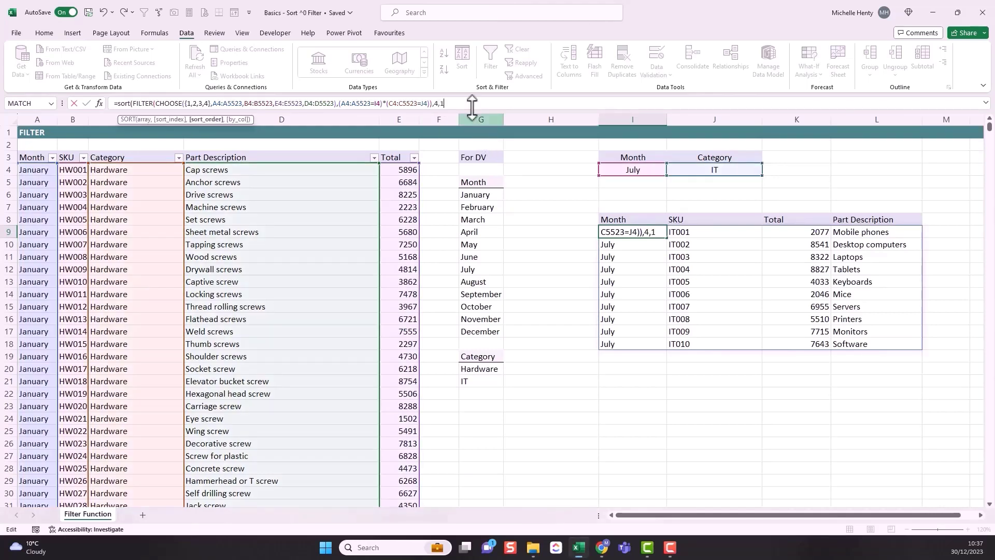
pyautogui.press('Return')
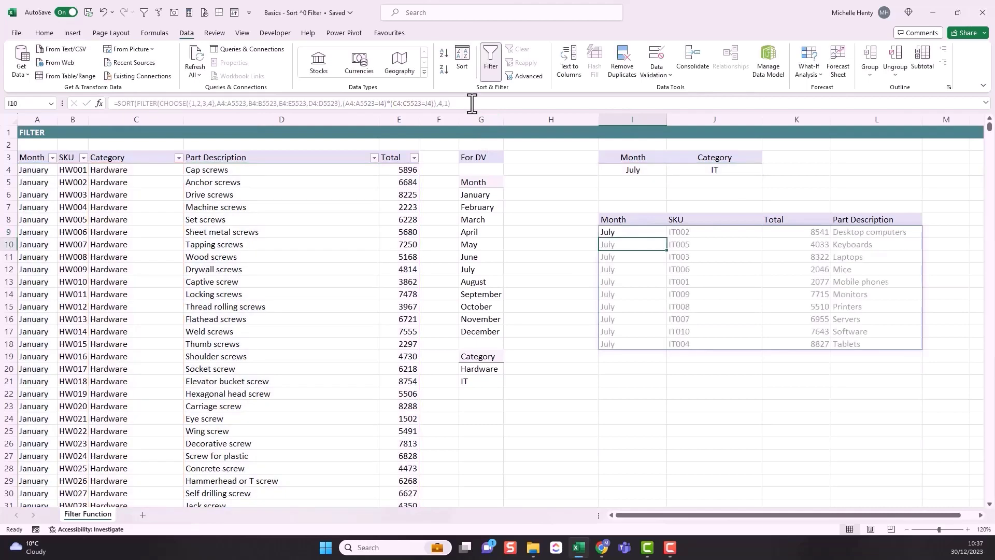
pyautogui.click(853, 230)
pyautogui.moveTo(853, 230); pyautogui.dragTo(864, 343)
pyautogui.click(867, 233)
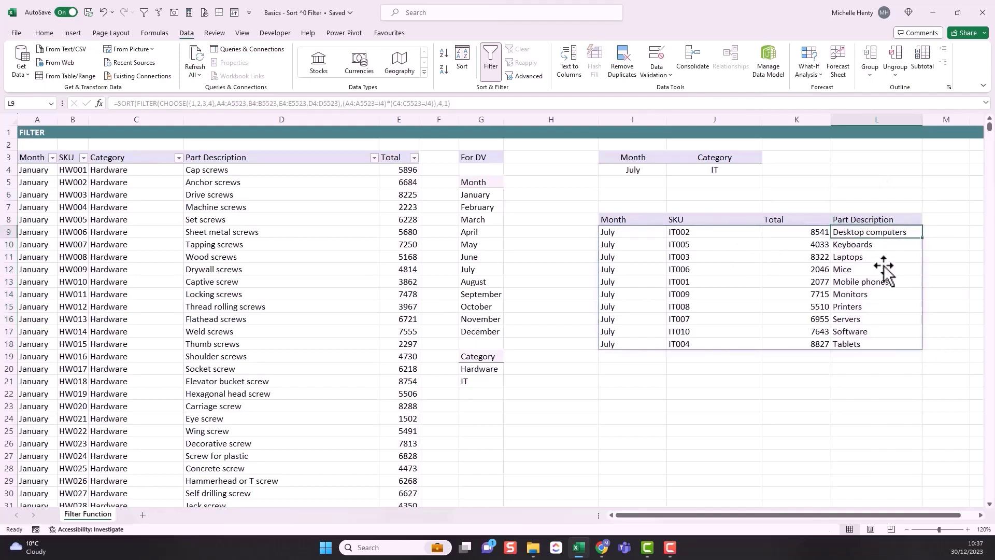
# Enter a TRANSPOSE formula in N3 that references the month and category criteria range I3:J4
pyautogui.moveTo(925, 514); pyautogui.dragTo(972, 522)
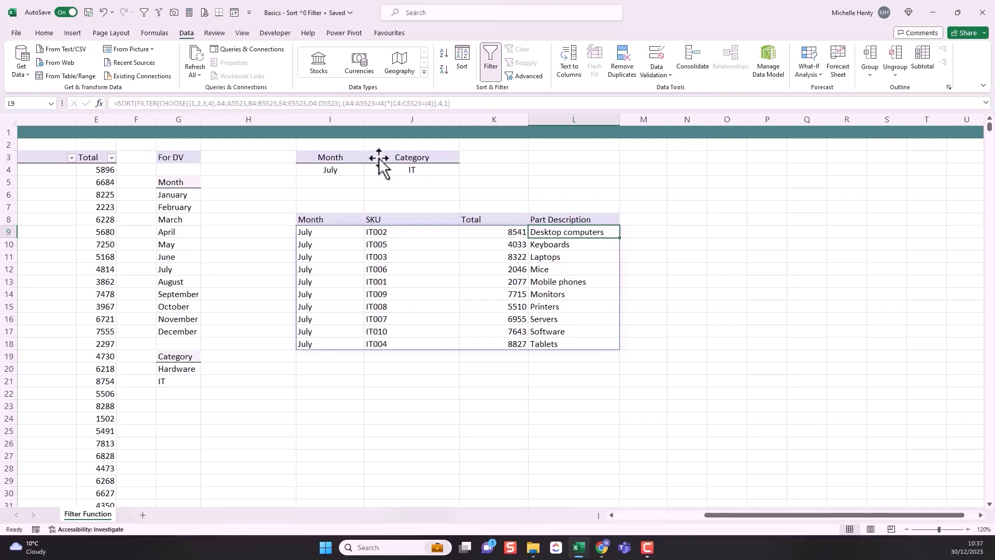
pyautogui.click(336, 159)
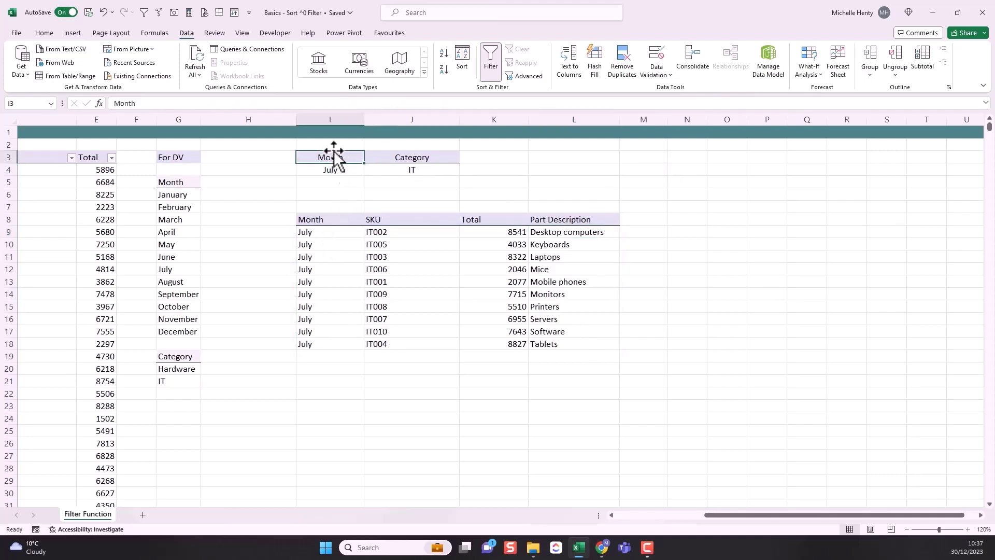
pyautogui.click(689, 158)
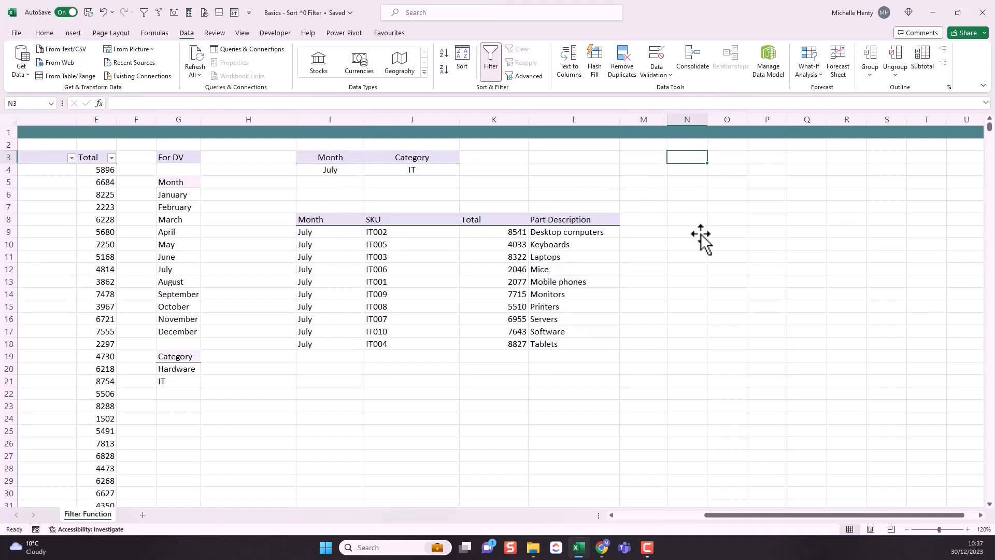
pyautogui.write('=transp')
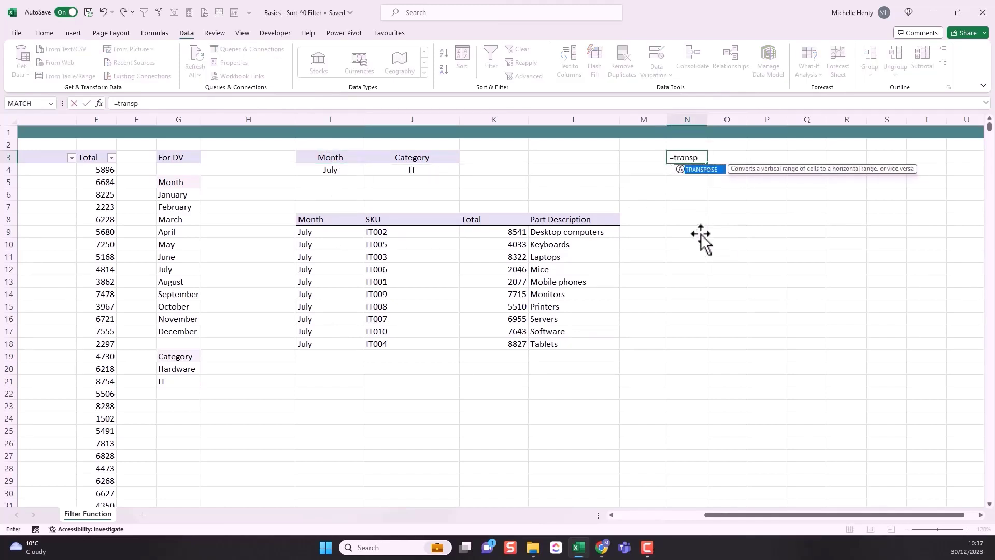
pyautogui.write('ose(')
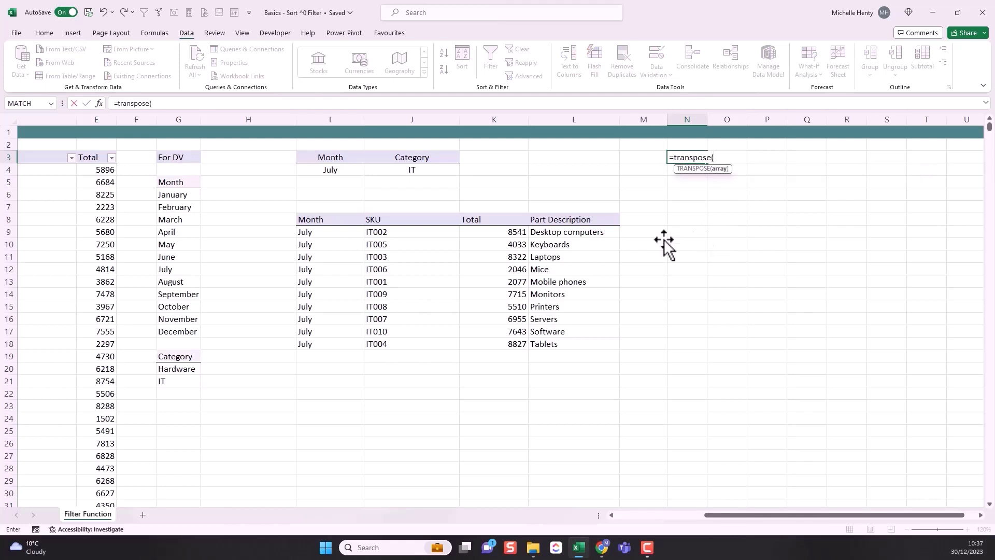
pyautogui.click(350, 160)
pyautogui.moveTo(351, 173); pyautogui.dragTo(392, 172)
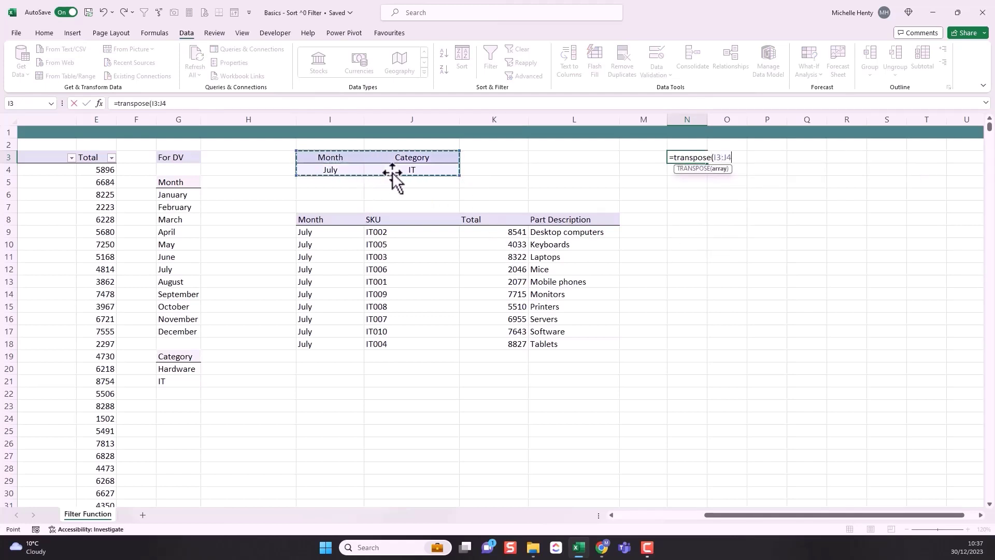
pyautogui.press('Return')
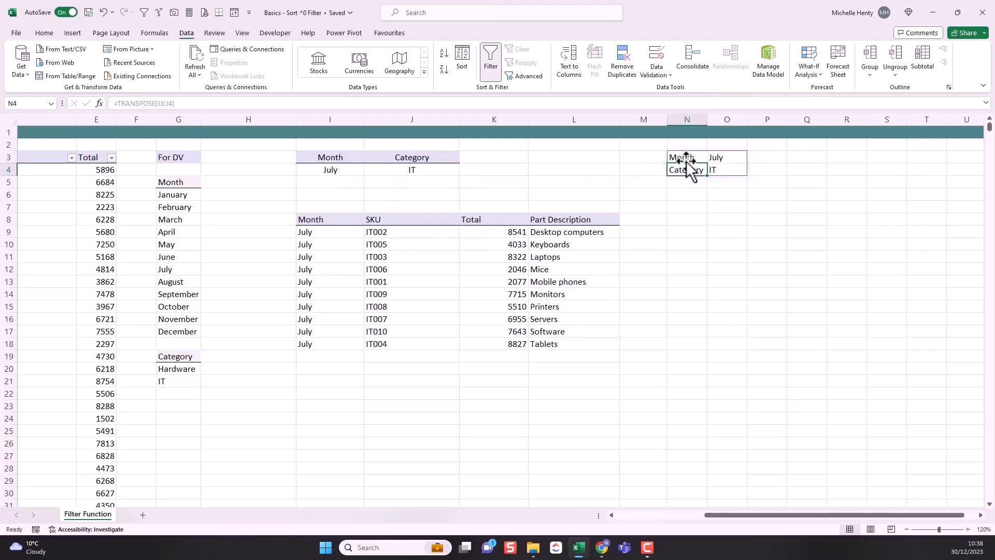
# Compare the transposed cells N3:O4 with the original criteria headers and values in I3:J4
pyautogui.click(331, 160)
pyautogui.click(399, 157)
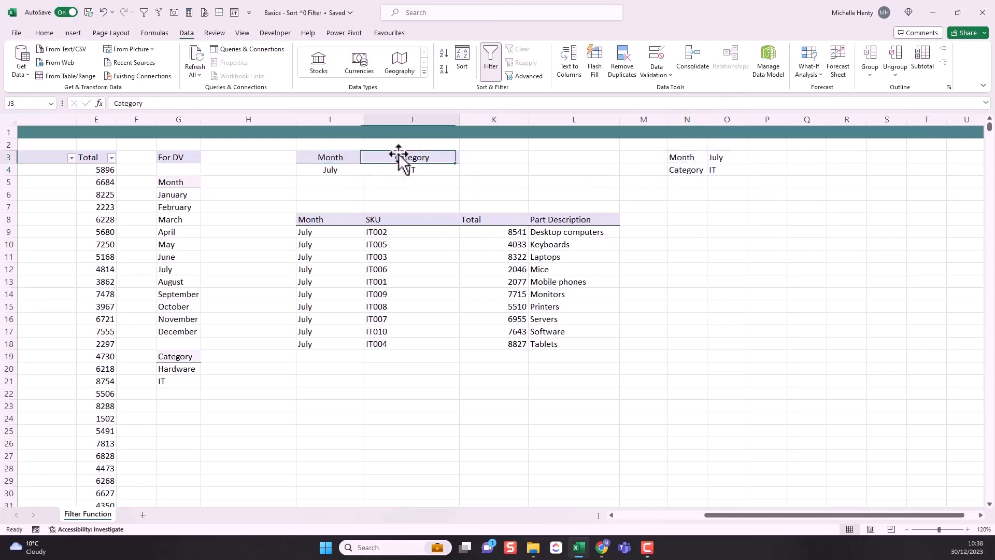
pyautogui.click(689, 160)
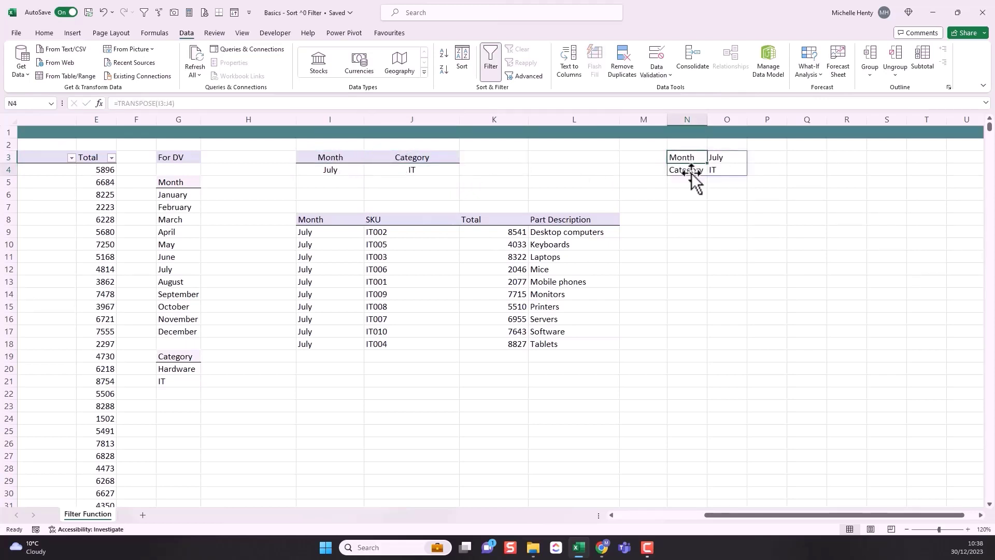
pyautogui.click(723, 159)
pyautogui.click(728, 172)
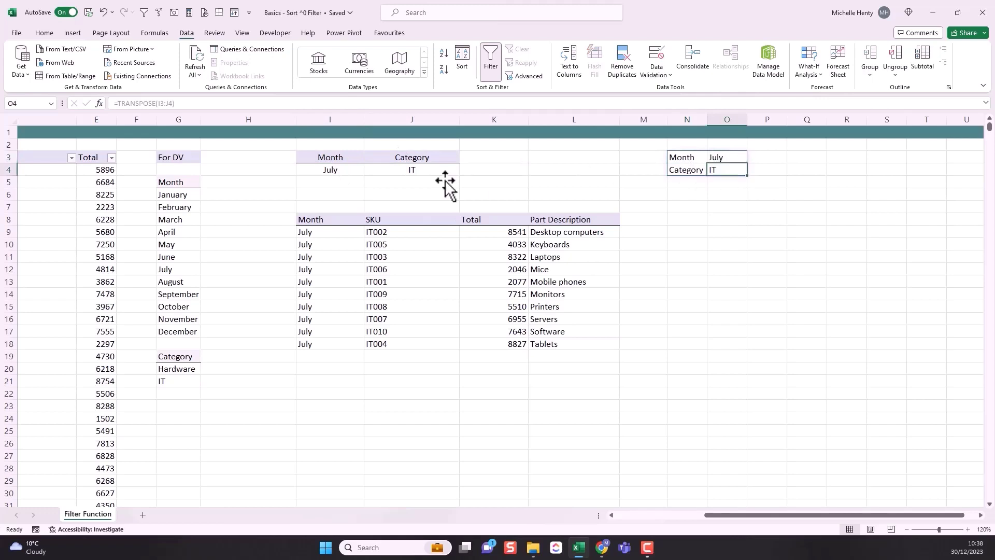
pyautogui.click(721, 161)
pyautogui.moveTo(721, 161); pyautogui.dragTo(725, 170)
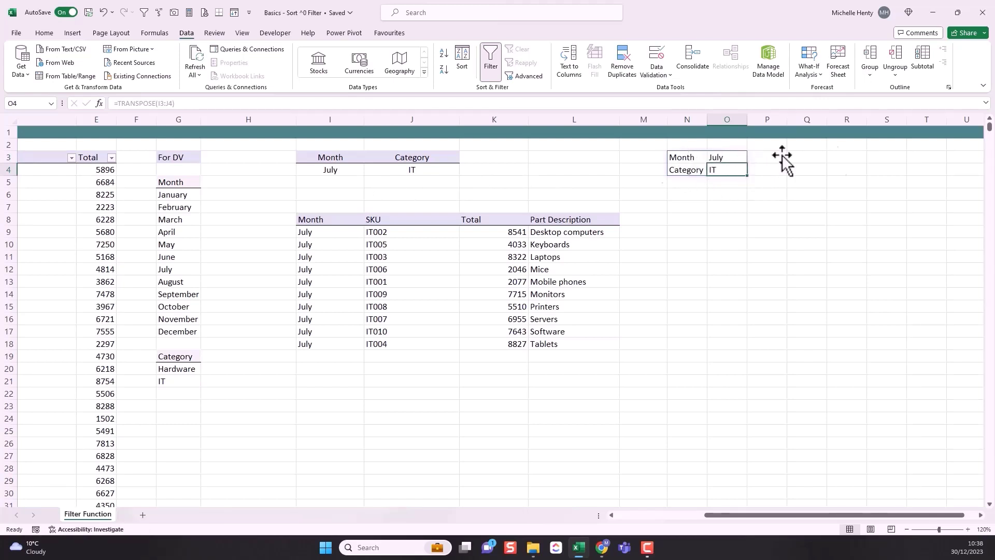
# Copy the criteria range I3:J4 and paste it transposed with its formatting at Q3
pyautogui.moveTo(327, 157); pyautogui.dragTo(425, 170)
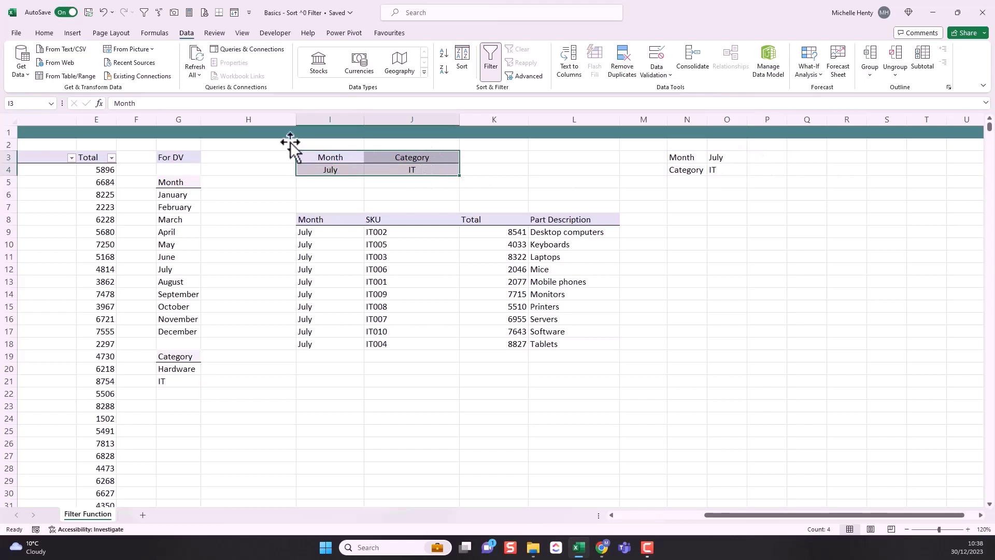
pyautogui.hotkey('ctrl', 'c')
pyautogui.click(44, 33)
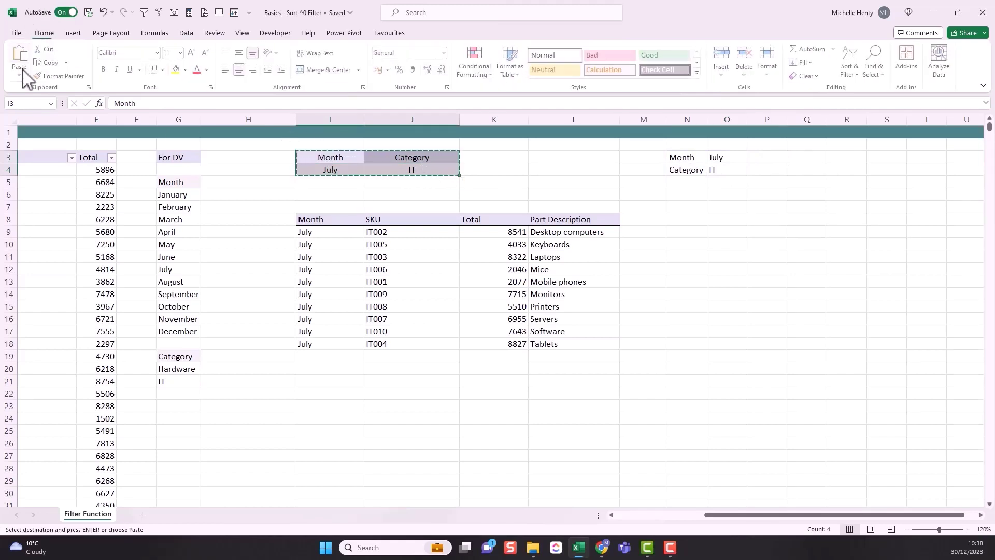
pyautogui.click(21, 77)
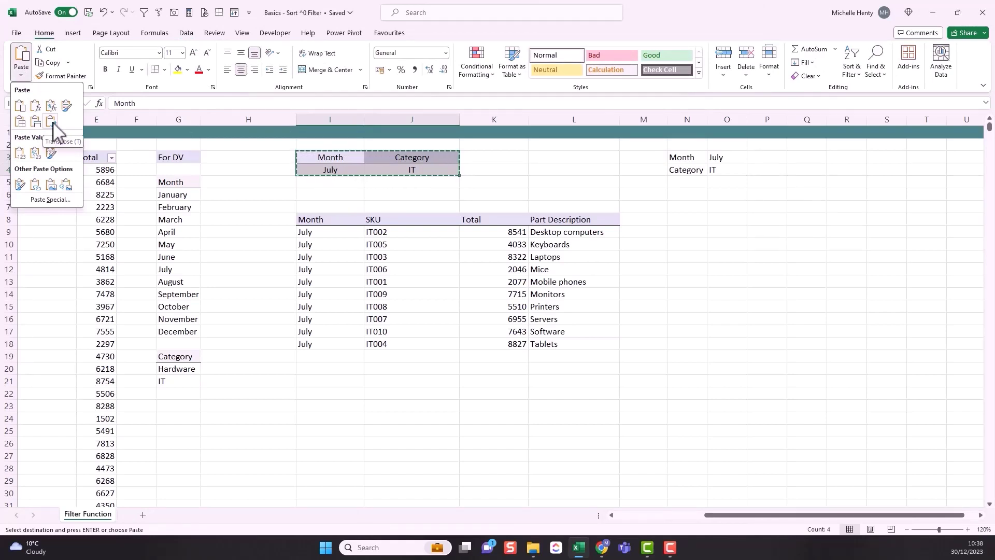
pyautogui.click(810, 157)
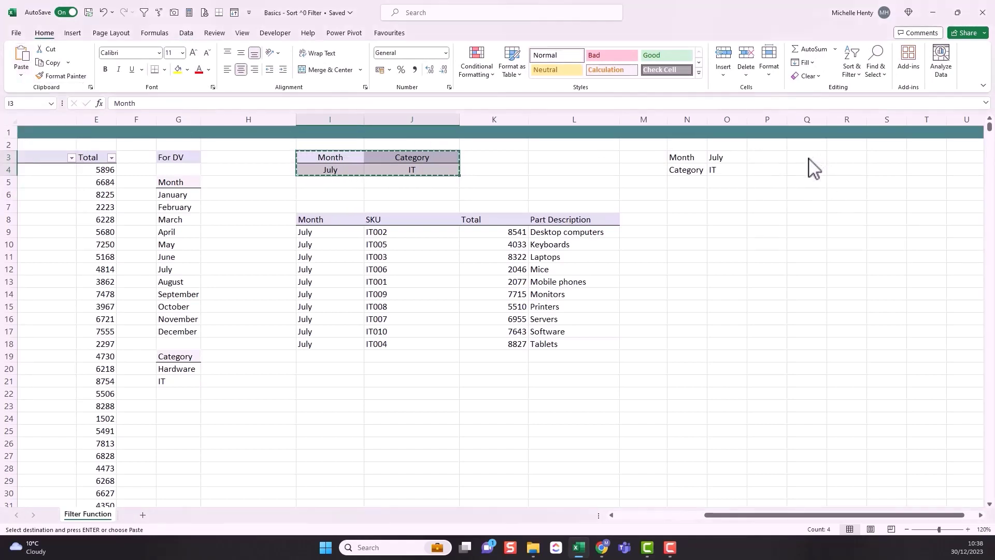
pyautogui.click(810, 157)
pyautogui.click(21, 75)
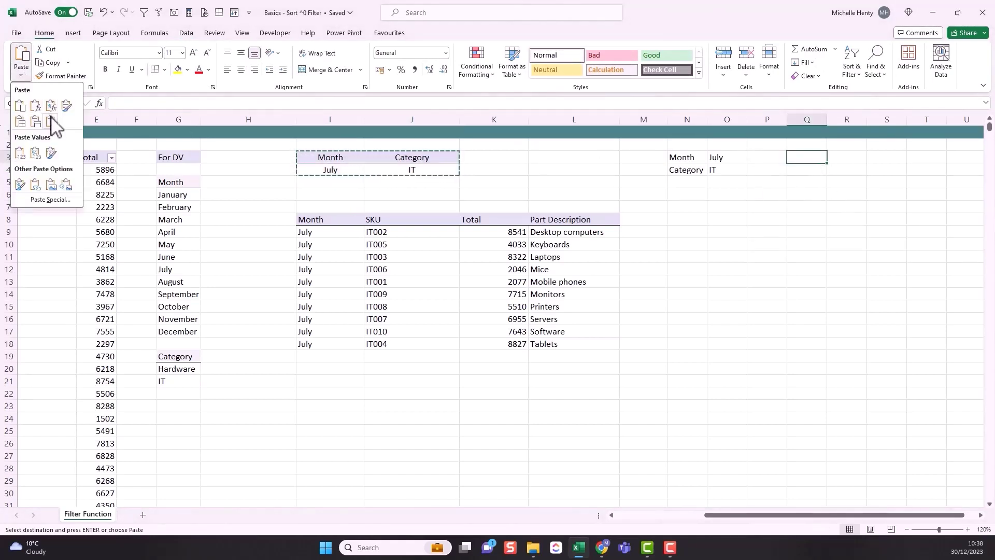
pyautogui.click(58, 130)
pyautogui.click(807, 194)
pyautogui.moveTo(808, 157); pyautogui.dragTo(862, 171)
# Change the month criterion in I4 to March and compare the formula-transposed month in O3 with the pasted one in R3
pyautogui.click(348, 171)
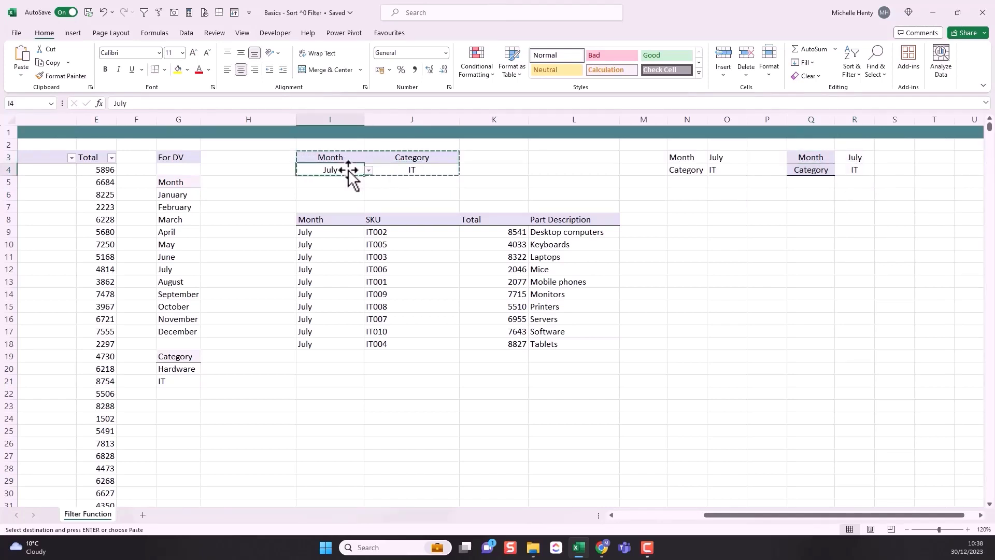
pyautogui.press('Escape')
pyautogui.click(368, 171)
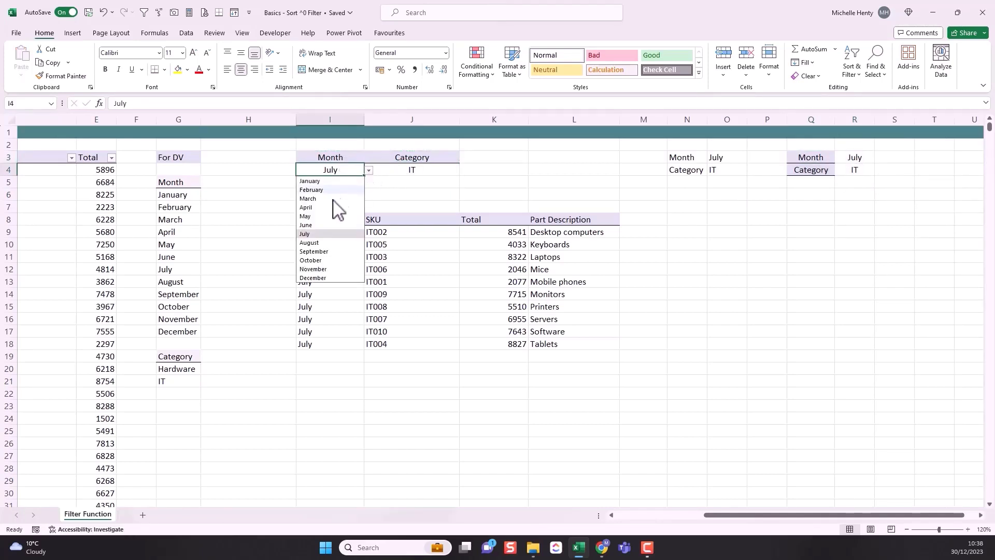
pyautogui.click(328, 198)
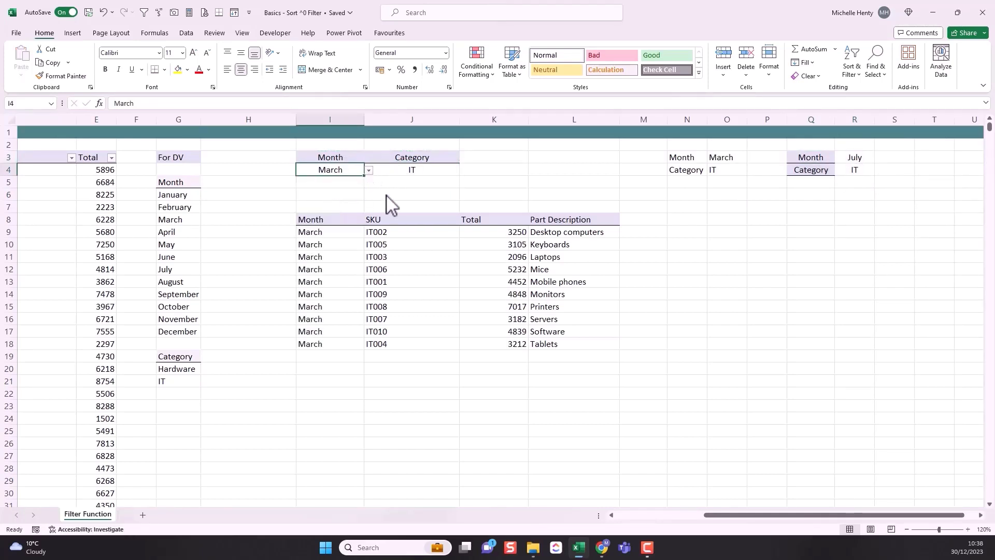
pyautogui.click(735, 160)
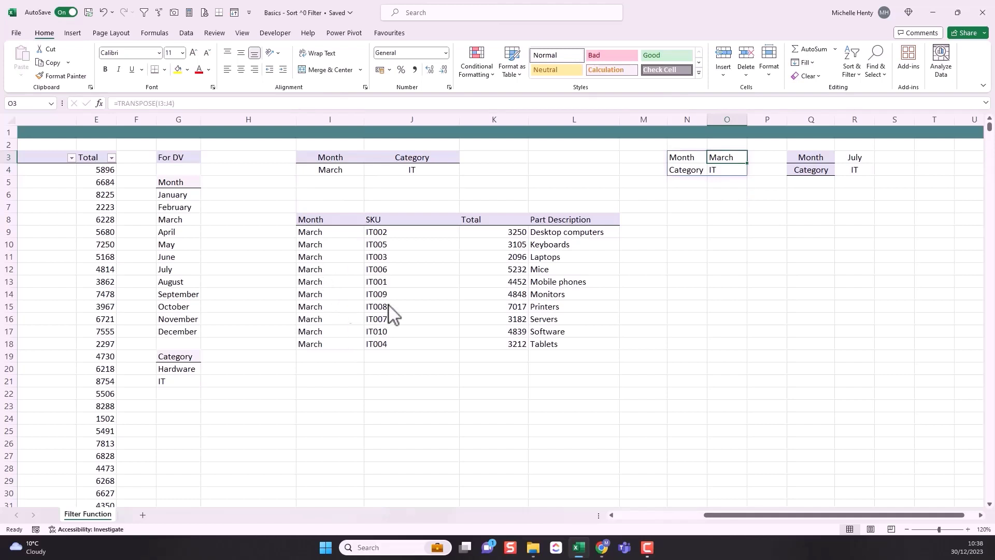
pyautogui.click(853, 162)
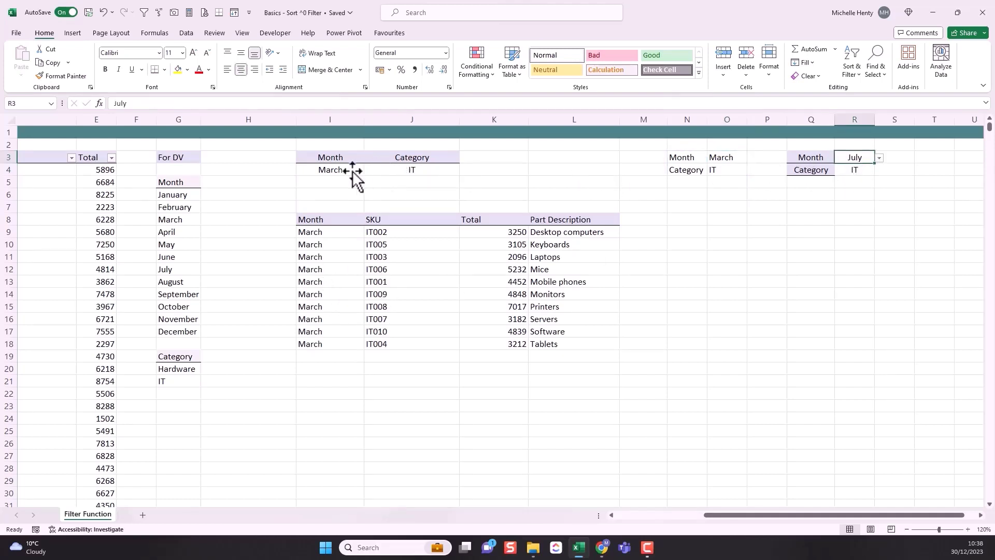
# Change the category criterion in J4 to Hardware and compare the formula-transposed category in O4 with the pasted one in R4
pyautogui.click(389, 171)
pyautogui.click(465, 170)
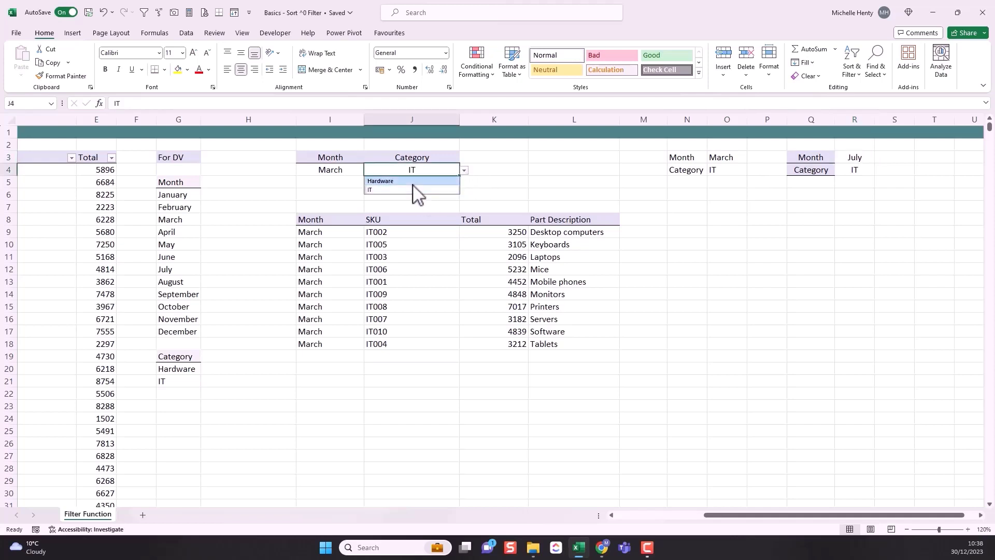
pyautogui.click(409, 185)
pyautogui.click(733, 174)
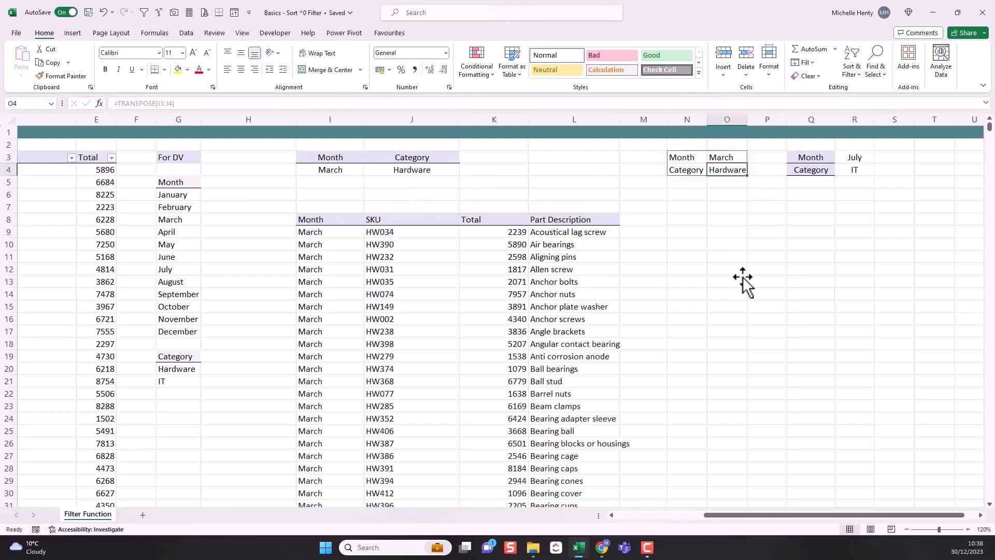
pyautogui.click(850, 172)
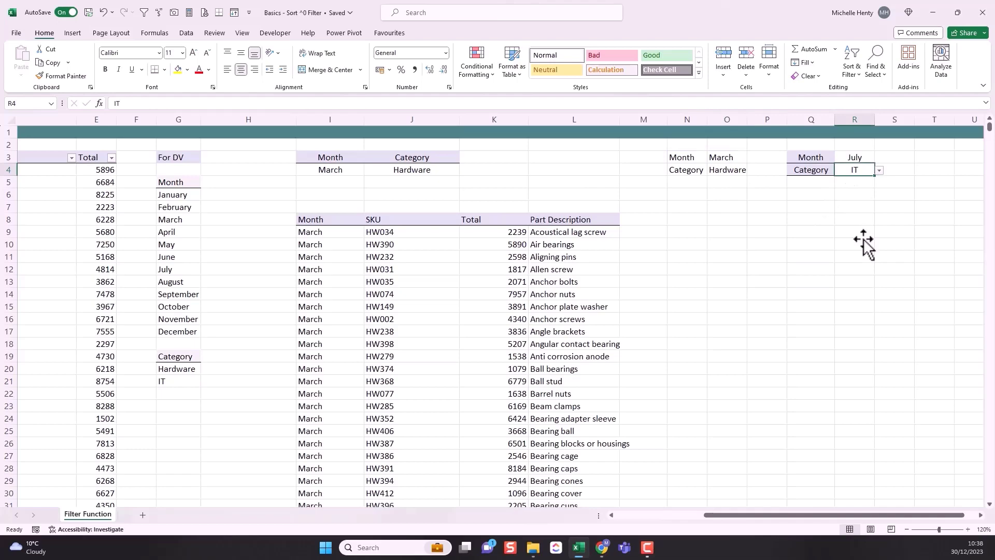
# Review the built-in sort and filter options and the Advanced Filter settings for the source table without applying any
pyautogui.click(641, 515)
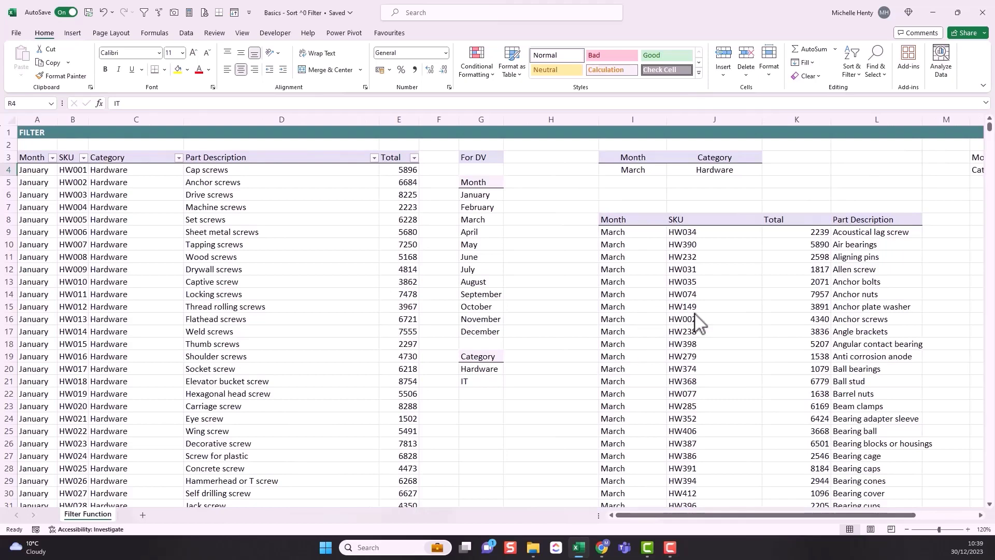
pyautogui.click(857, 78)
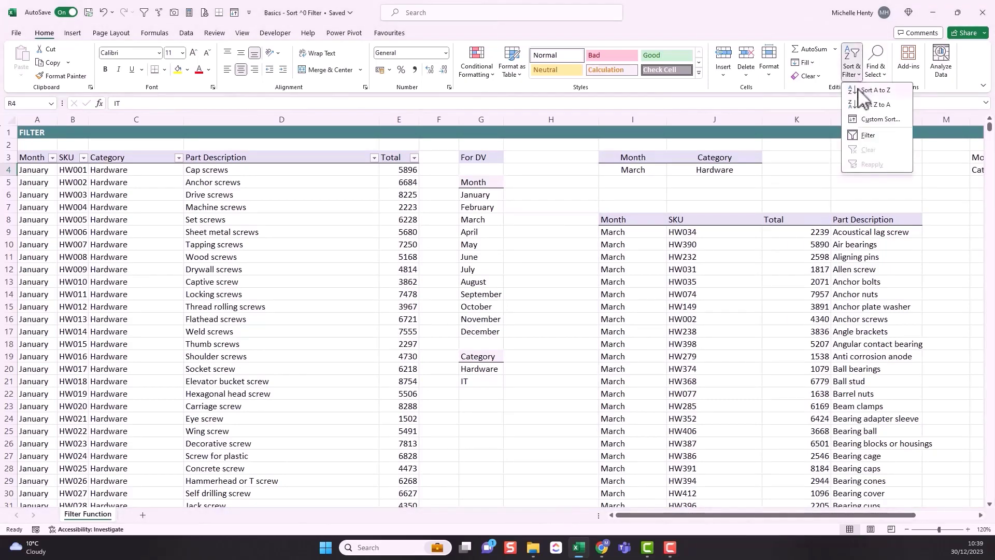
pyautogui.click(188, 34)
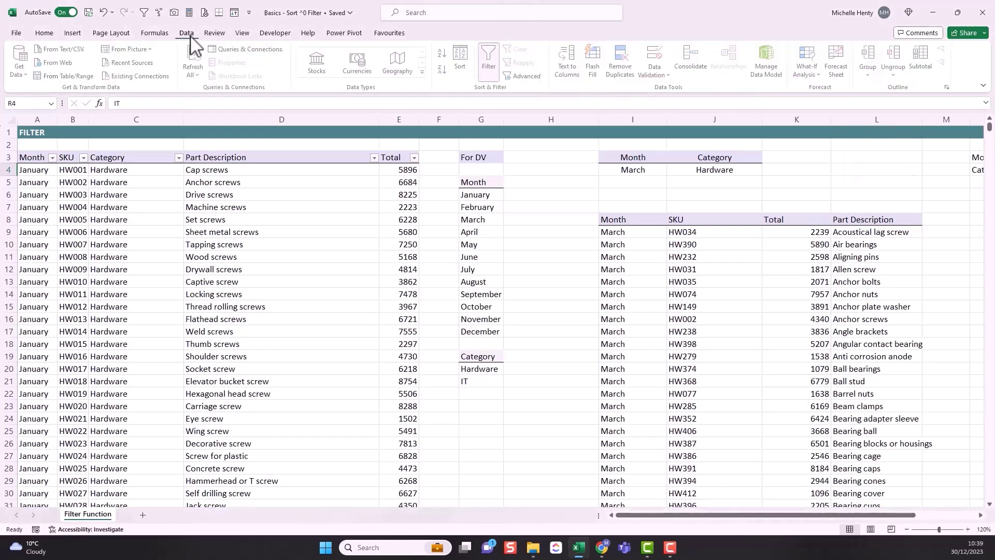
pyautogui.click(525, 78)
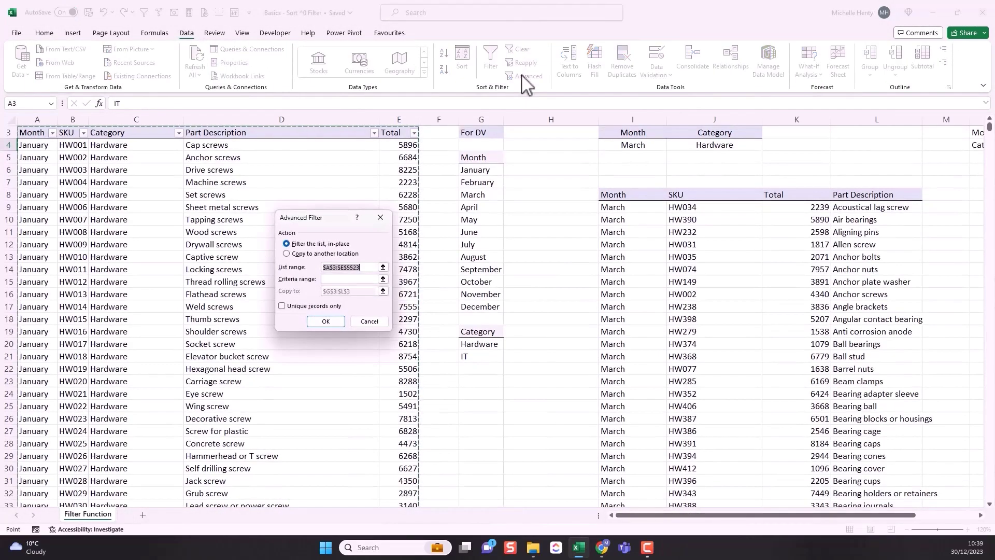
pyautogui.click(371, 322)
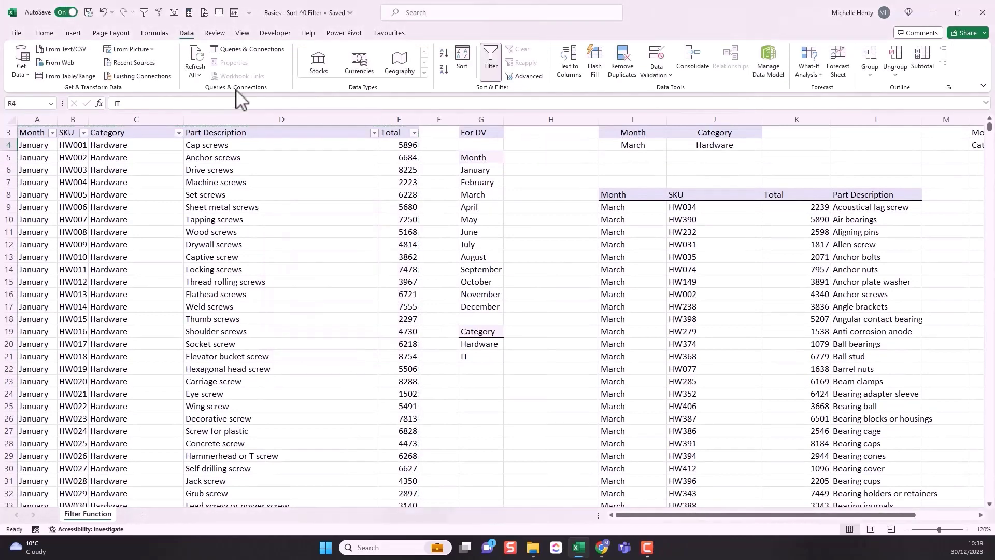
pyautogui.click(44, 34)
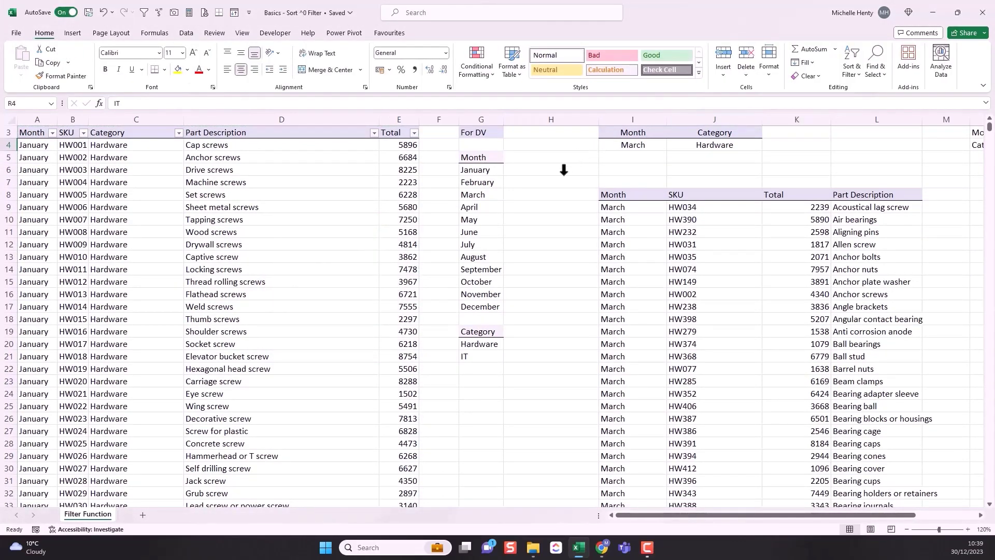
pyautogui.scroll(1, 515, 192)
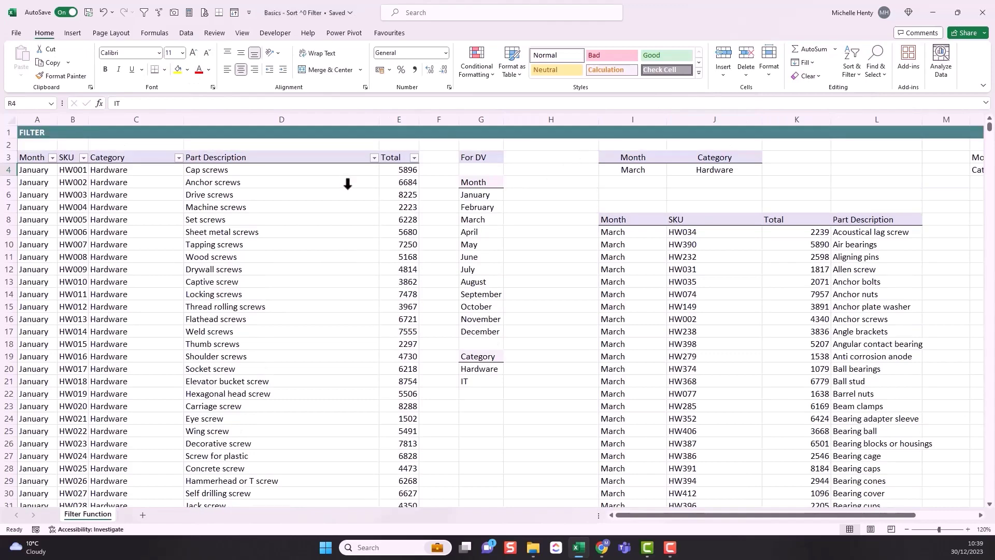